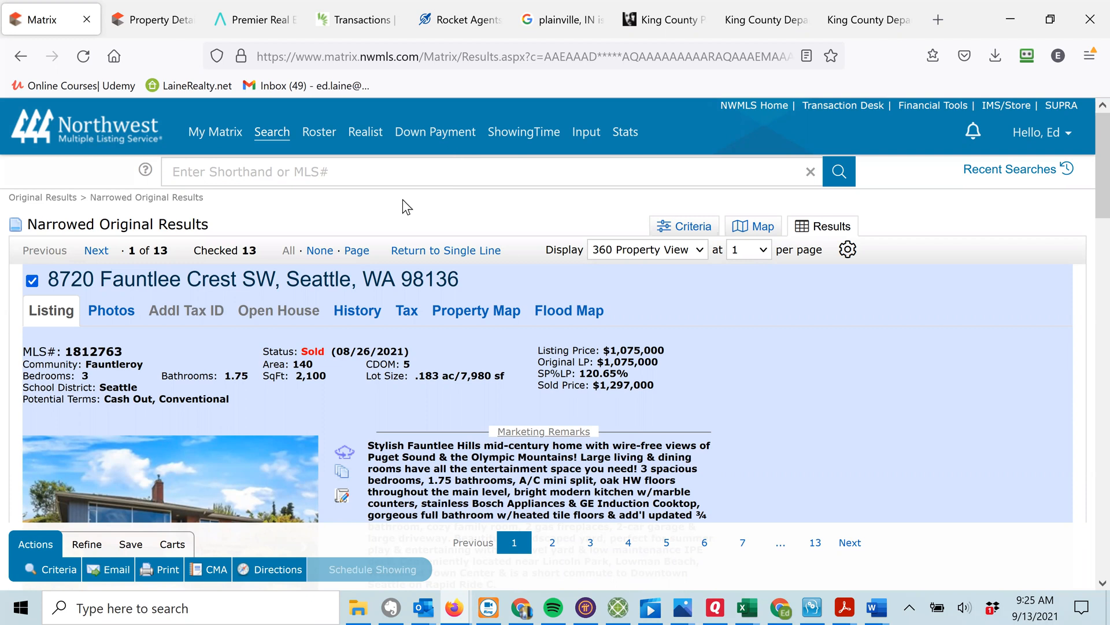
Switch the 13 narrowed comparable listings to the Single Line table view.
left_click(438, 253)
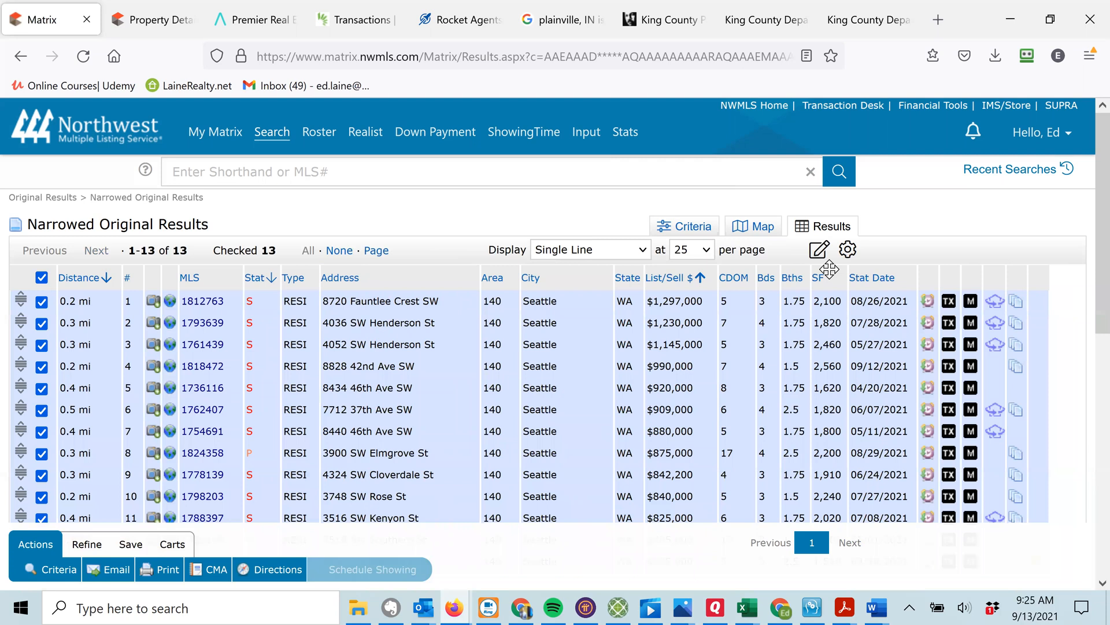
mouse_move(1098, 162)
left_mouse_down()
mouse_move(1086, 206)
mouse_move(1087, 167)
left_mouse_up()
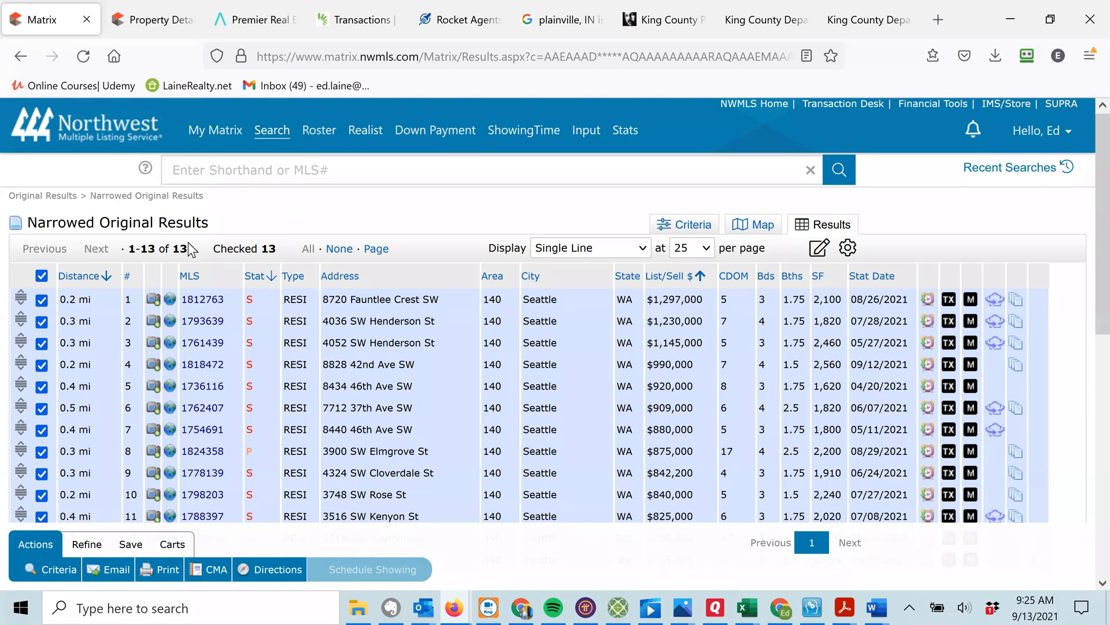
Start a CMA from the checked listings and pick the client couple as its contact.
left_click(216, 570)
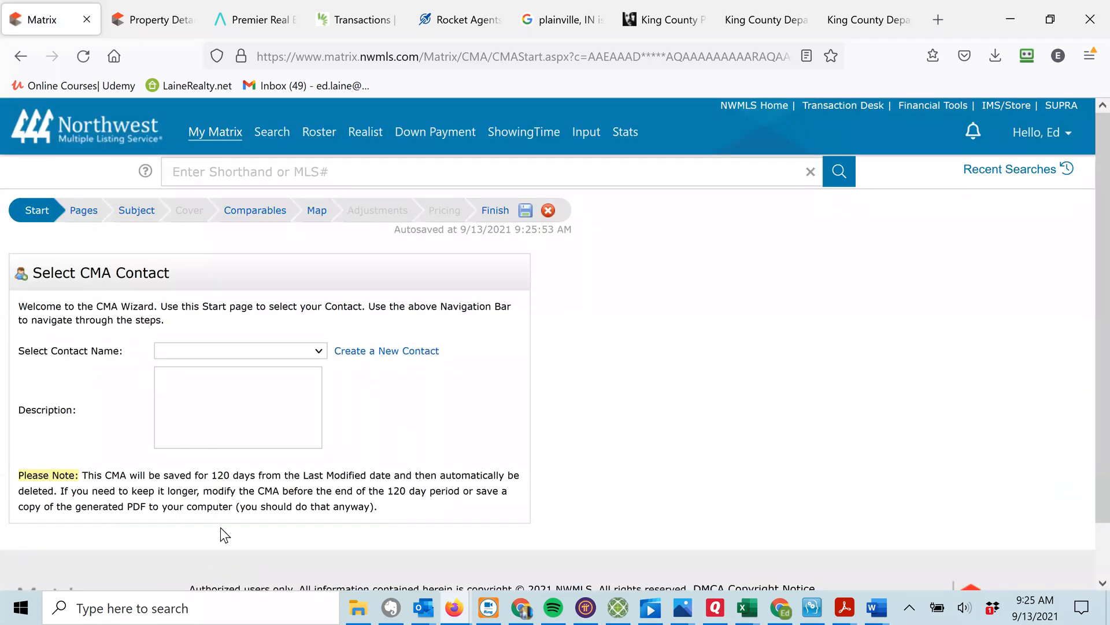
left_click(319, 350)
left_click(318, 351)
left_click(318, 350)
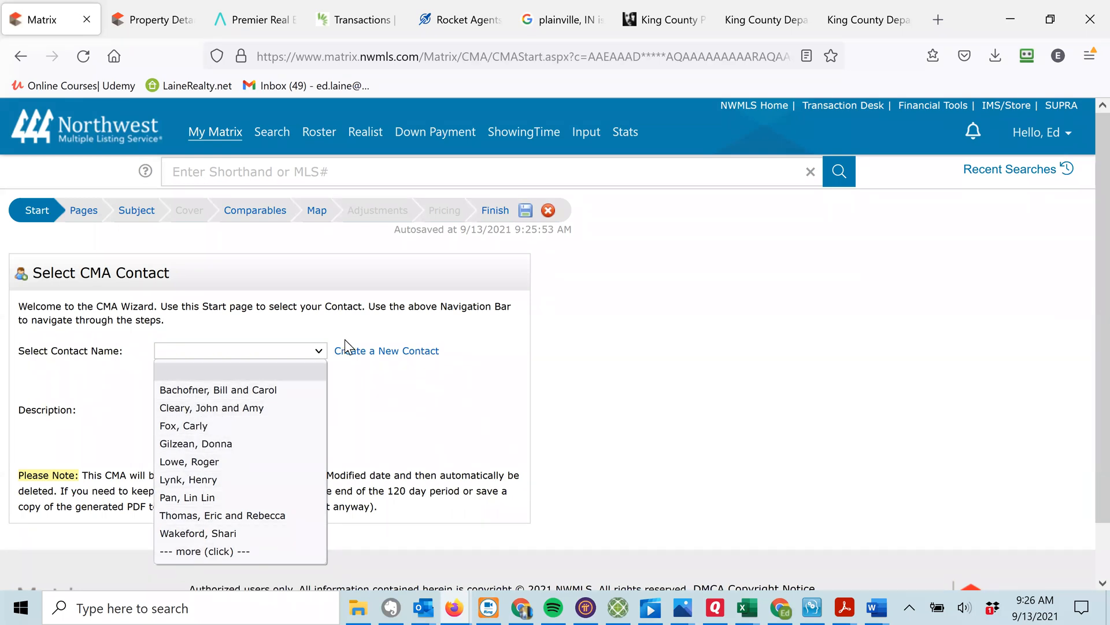
left_click(308, 308)
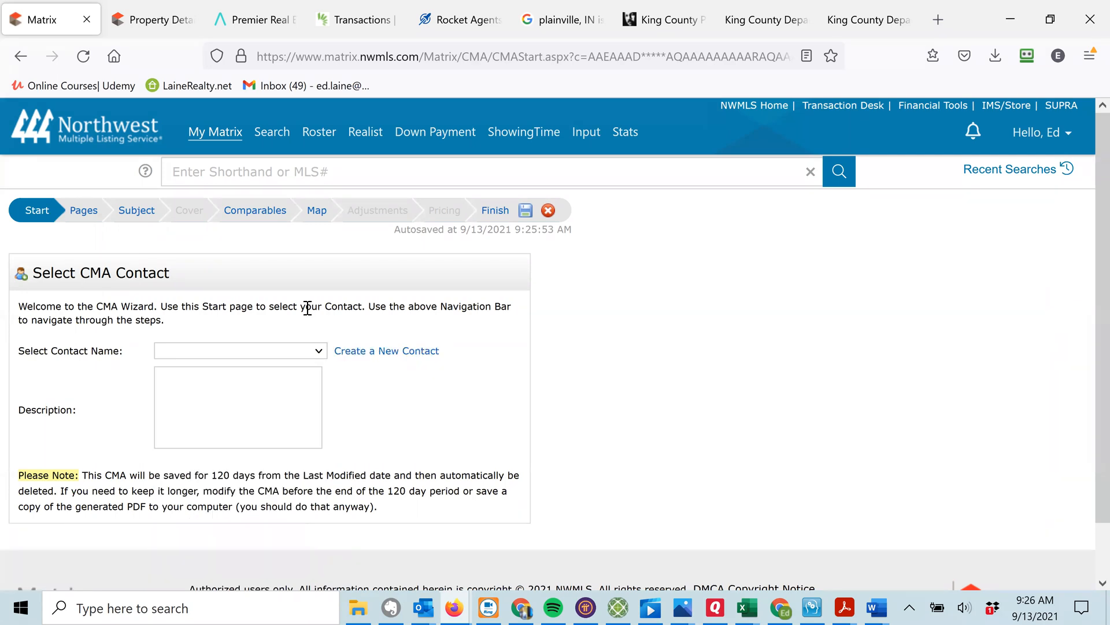
left_click(317, 351)
left_click(223, 411)
Add the Cover Sheet with Agent Photo page from the Cover group and move it to the top.
left_click(85, 215)
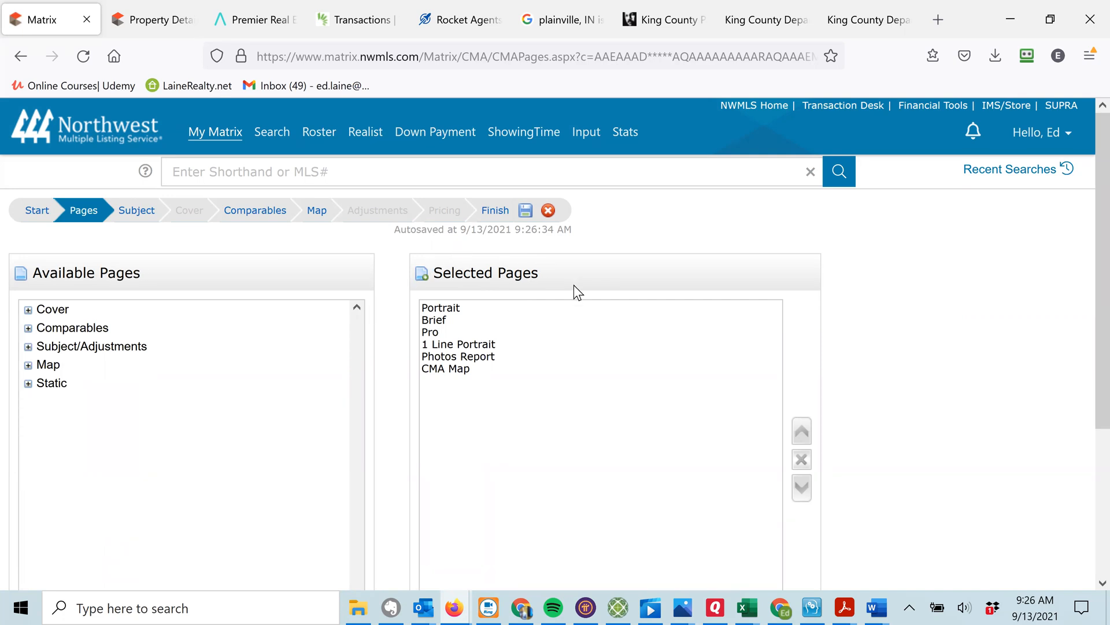
left_click(28, 312)
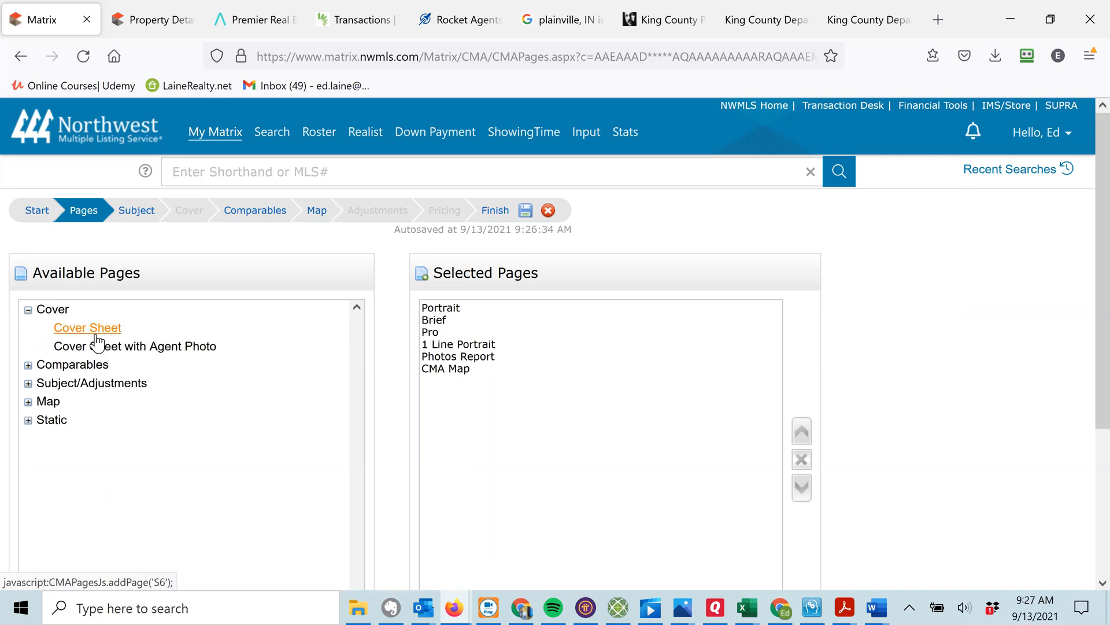
left_click(123, 348)
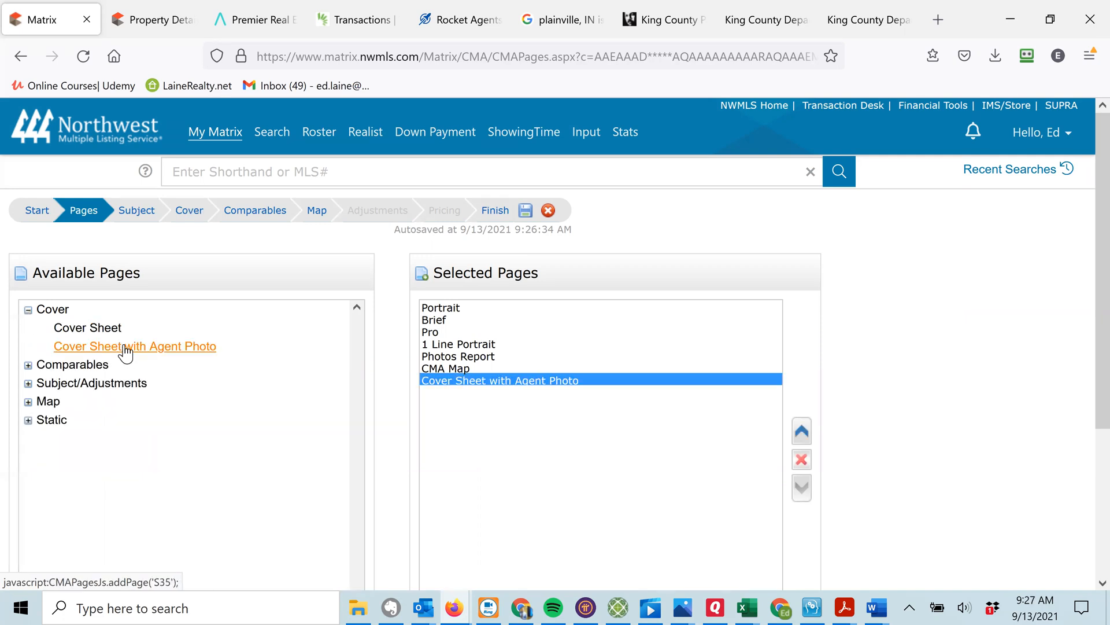
left_click(802, 434)
left_click(803, 433)
left_click(803, 433)
left_click(803, 433)
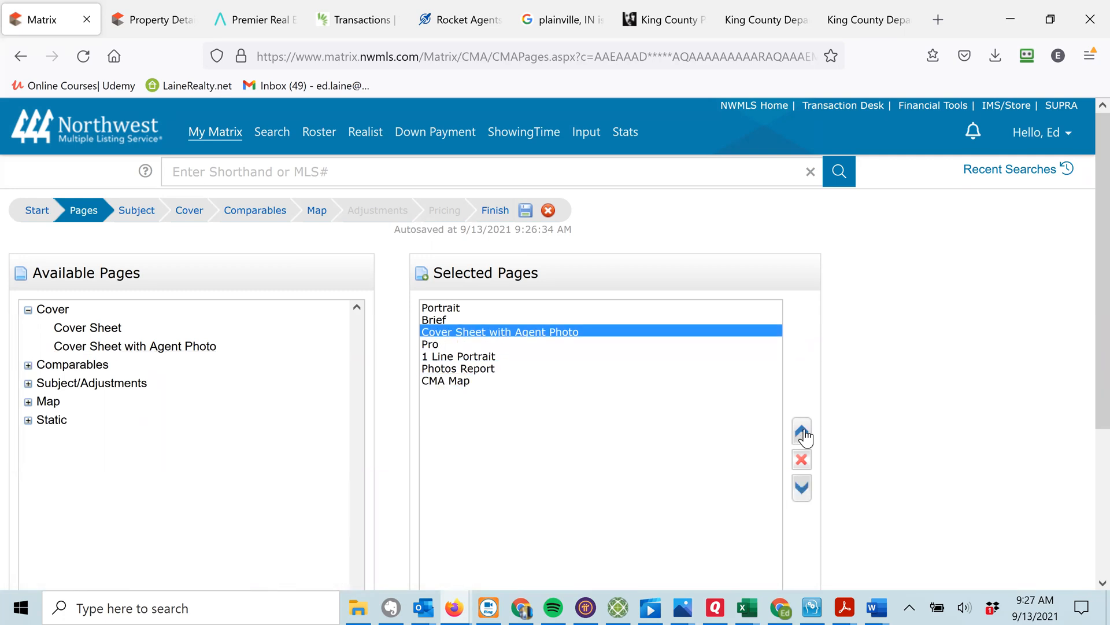
left_click(803, 432)
left_click(803, 432)
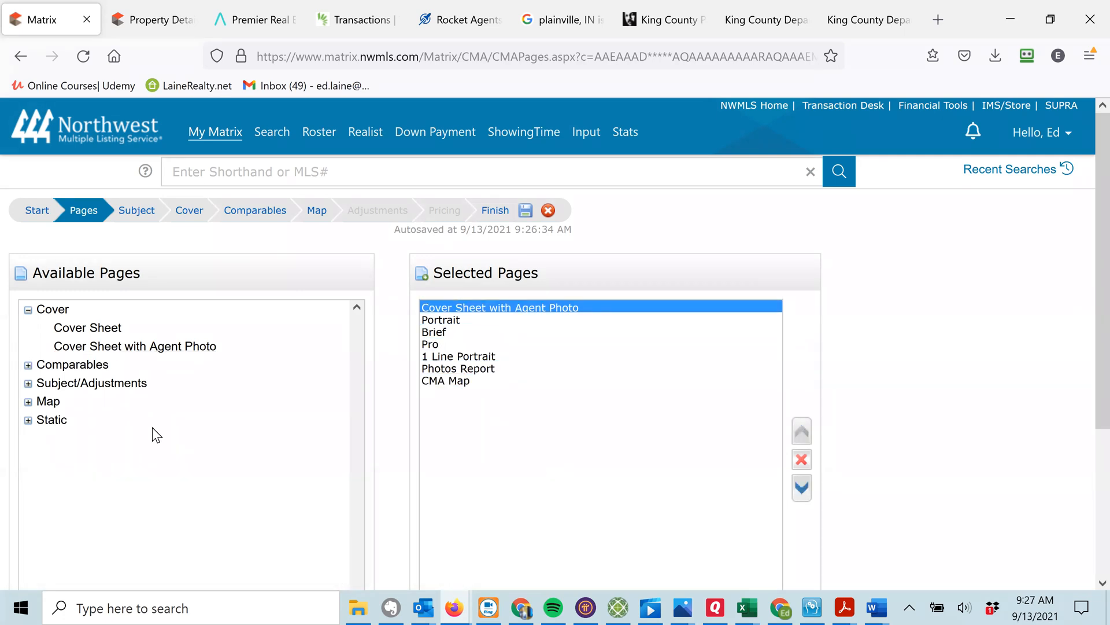
left_click(29, 366)
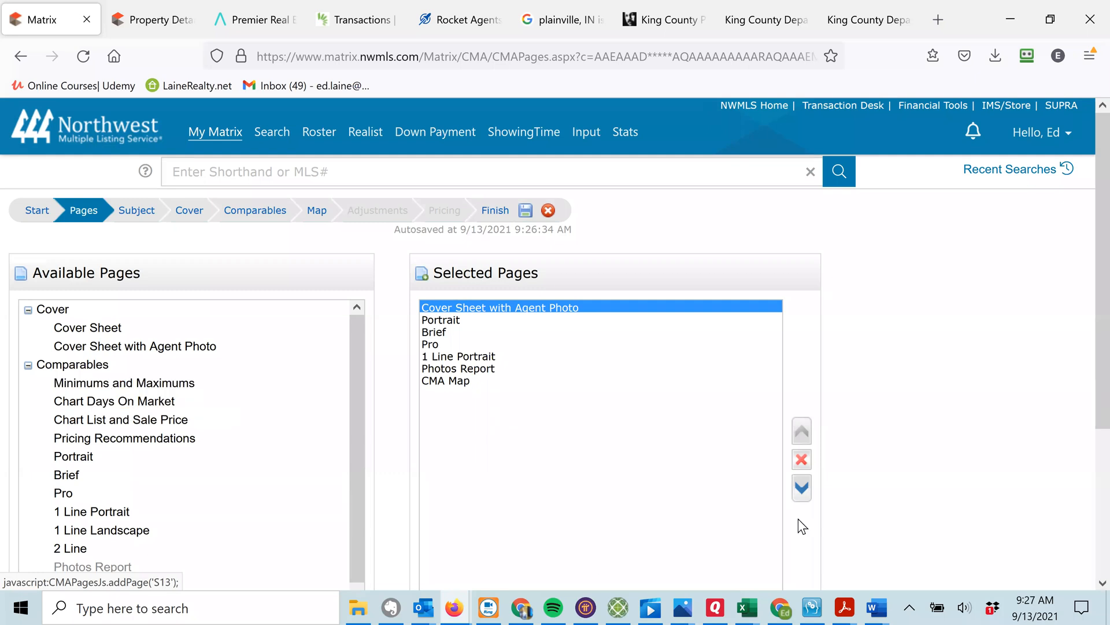
Add Minimums and Maximums, Chart Days On Market, Chart List and Sale Price, and Pricing Recommendations pages.
left_click(801, 488)
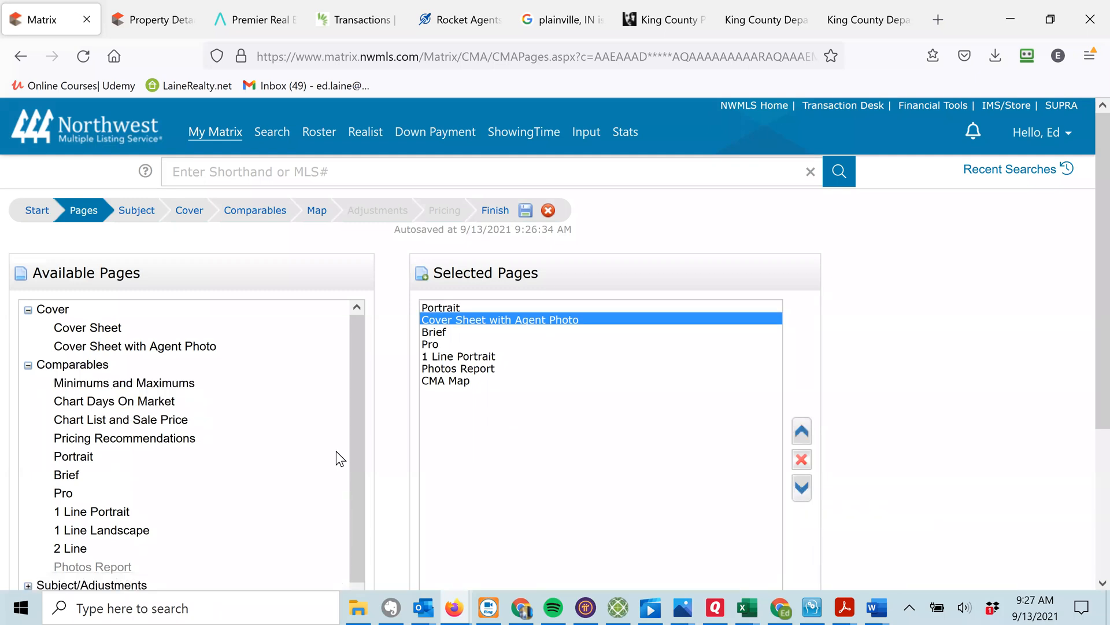
left_click(141, 384)
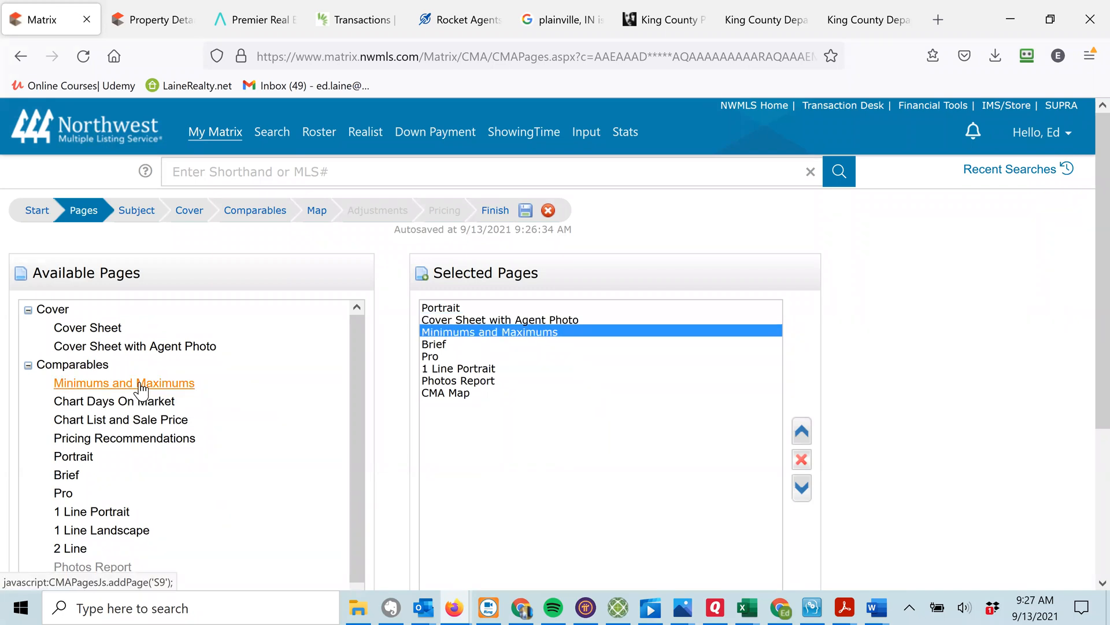
left_click(801, 431)
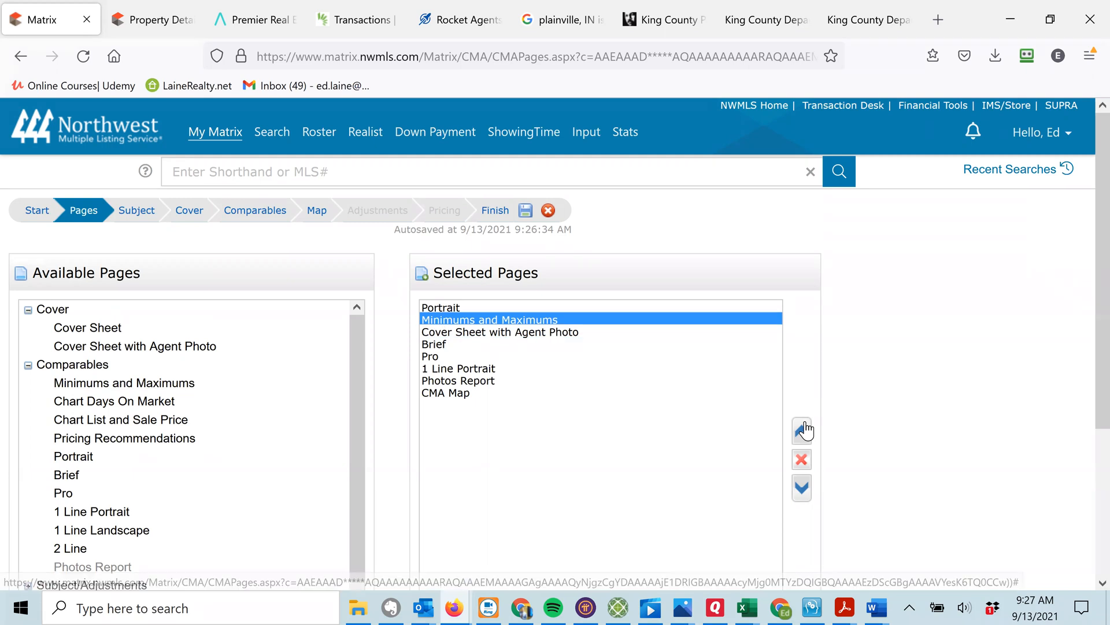
left_click(133, 404)
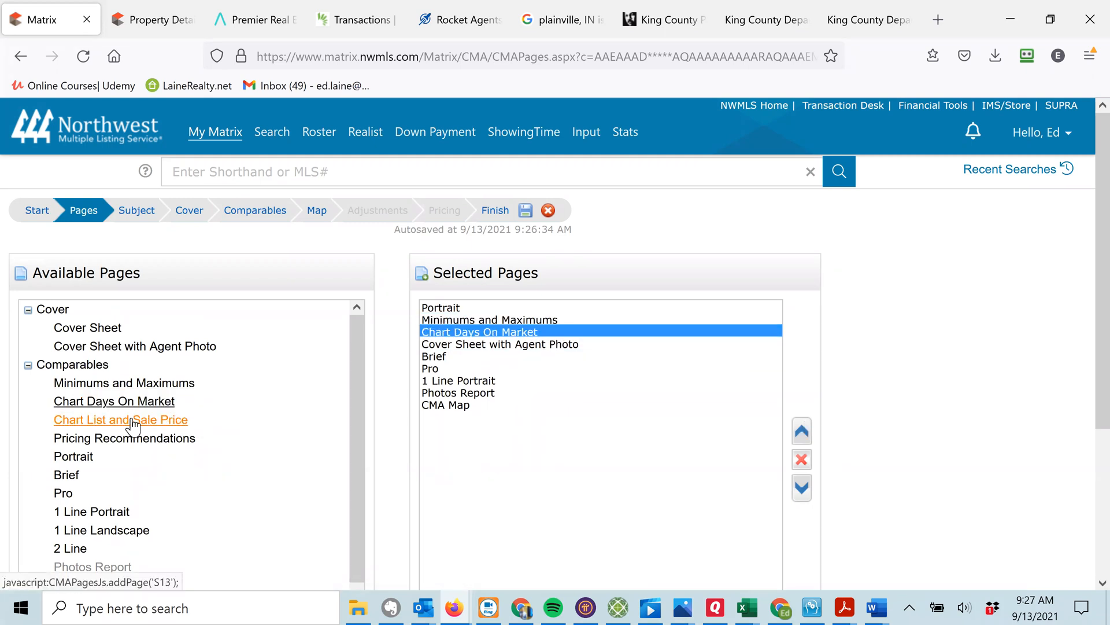
left_click(133, 422)
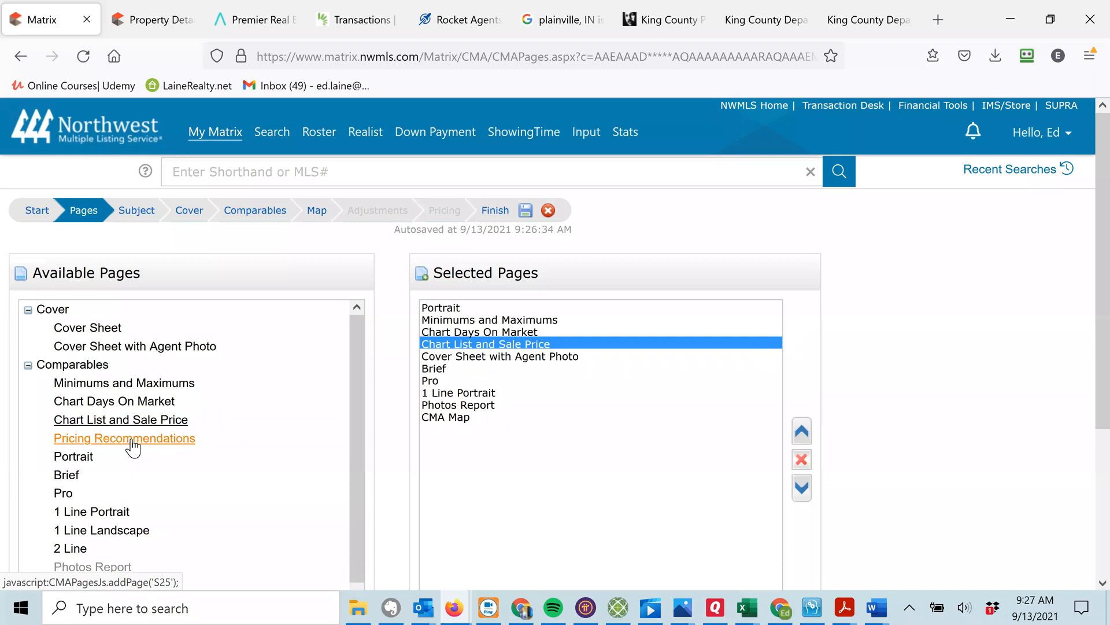
left_click(133, 442)
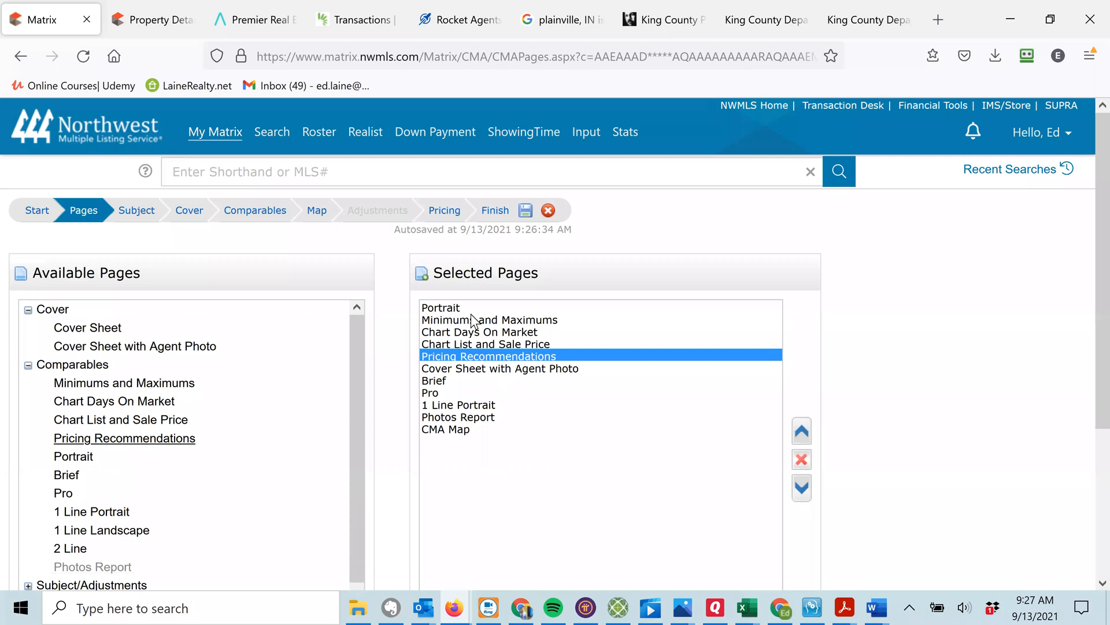
Move the Portrait page down so it follows the four new Comparables pages.
left_click(461, 307)
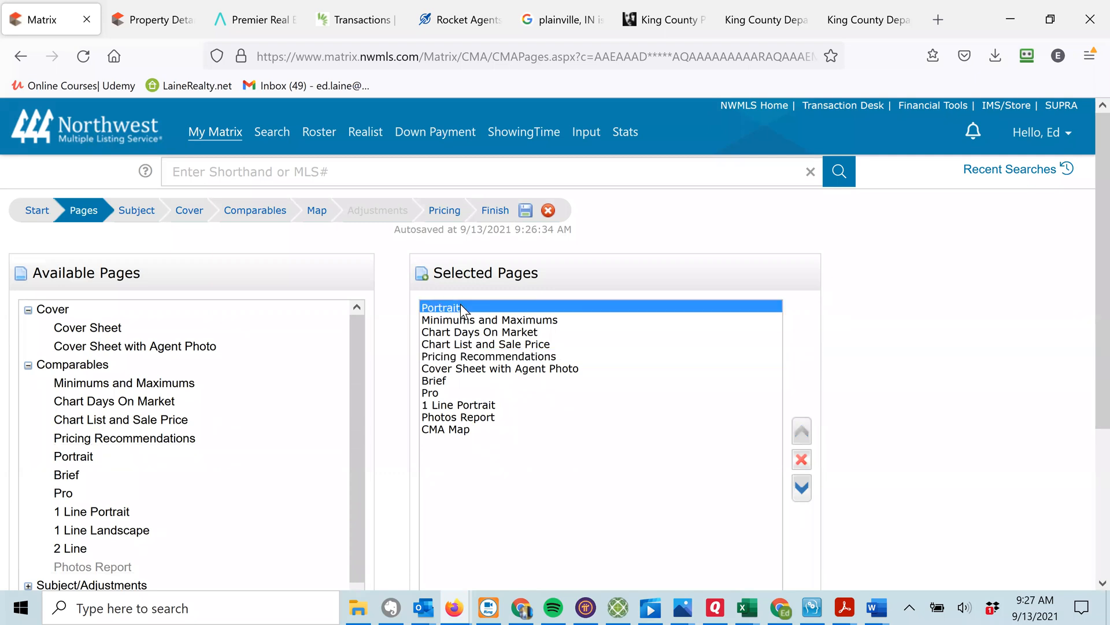
left_click(803, 487)
left_click(804, 488)
left_click(803, 487)
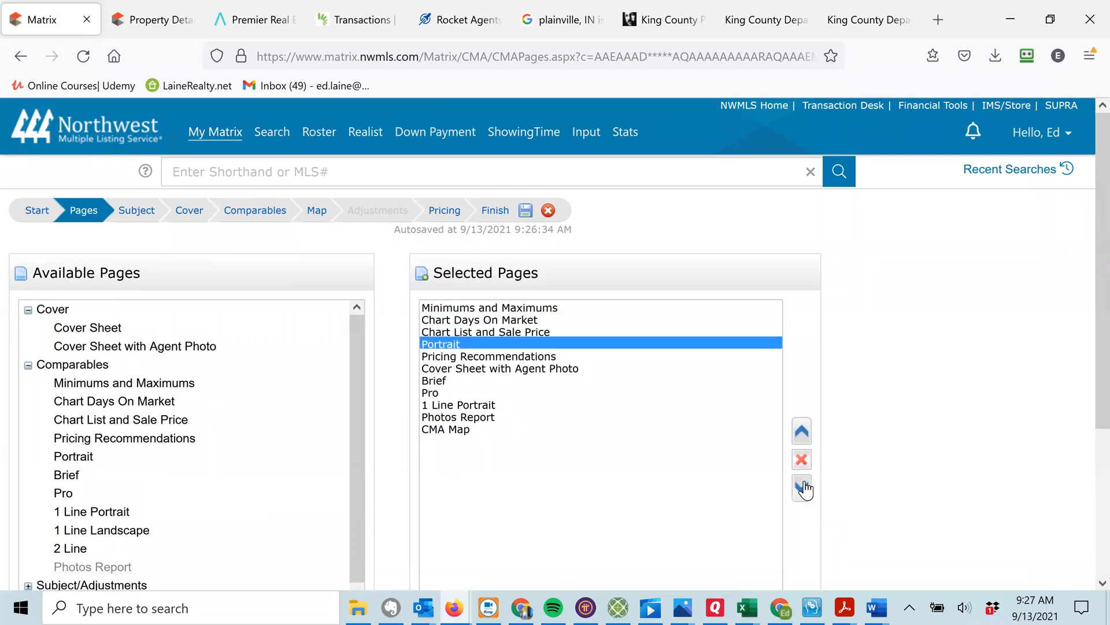
left_click(803, 488)
left_click(803, 487)
left_click(802, 488)
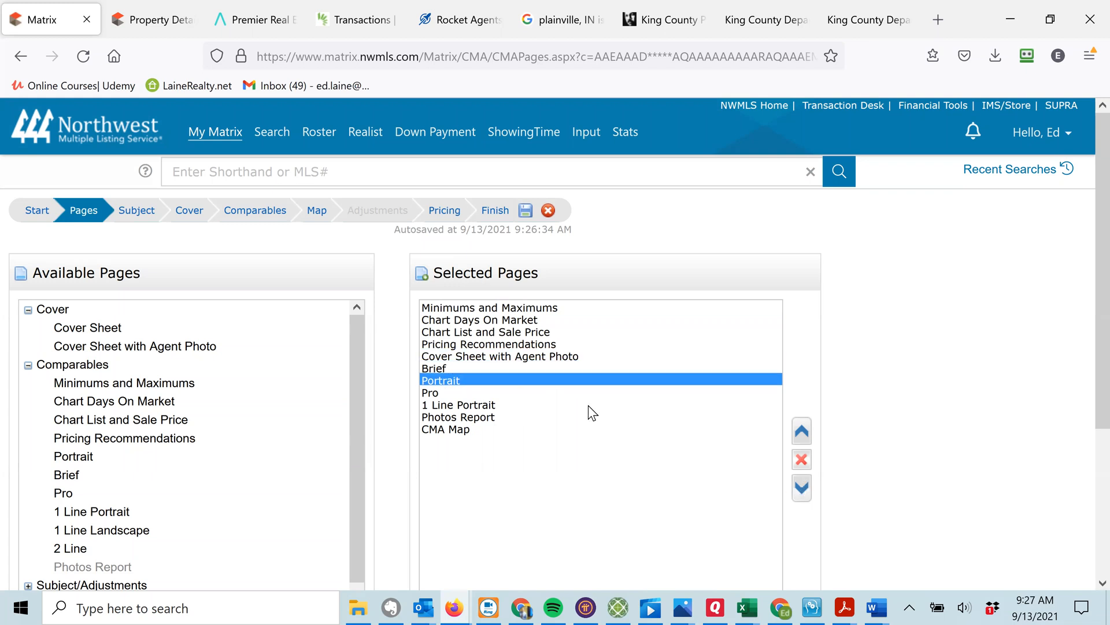
left_click(801, 432)
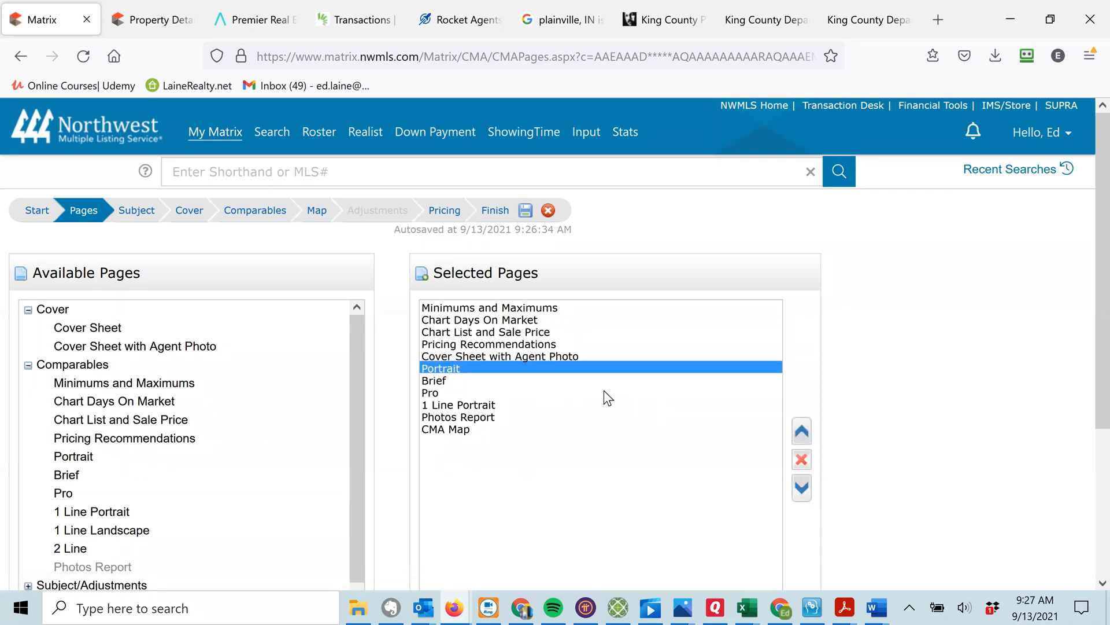
Move the cover sheet page back to the top of the page order.
left_click(546, 356)
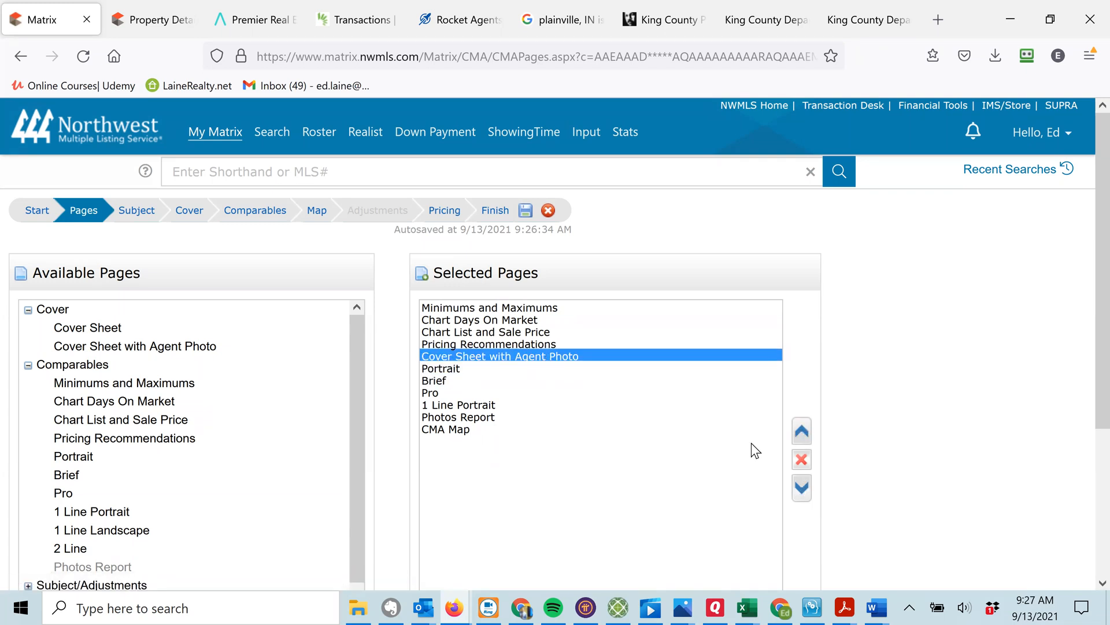
left_click(802, 432)
left_click(803, 432)
left_click(803, 432)
left_click(803, 431)
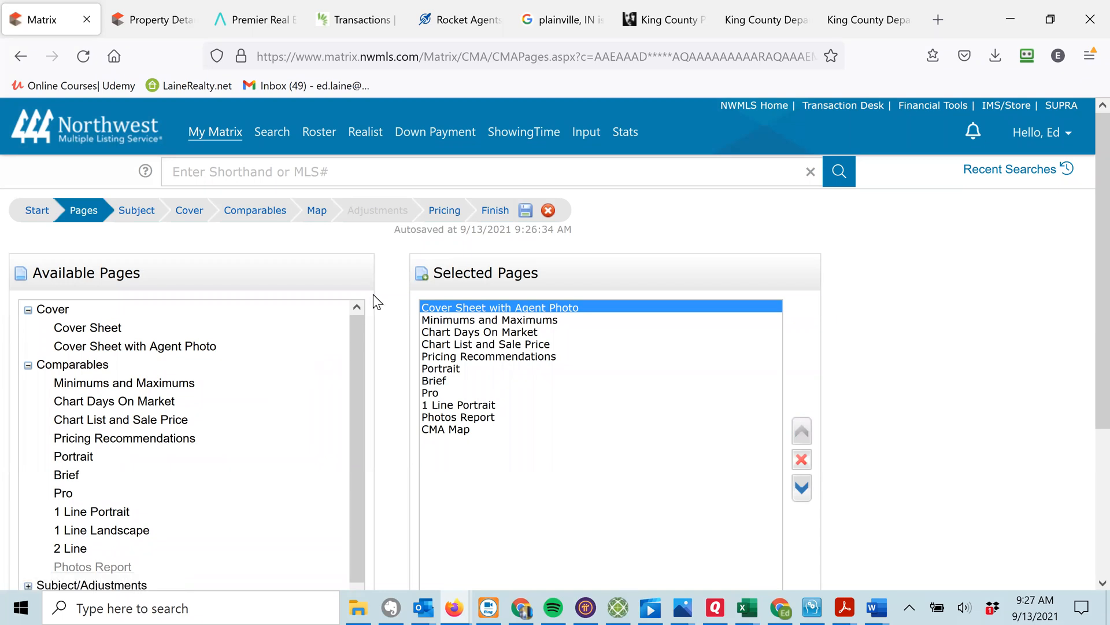
Insert Summary of Comparable Listings and Price Adjustments after Pro, and expand the Static page group.
scroll(405, 286, "down", 4)
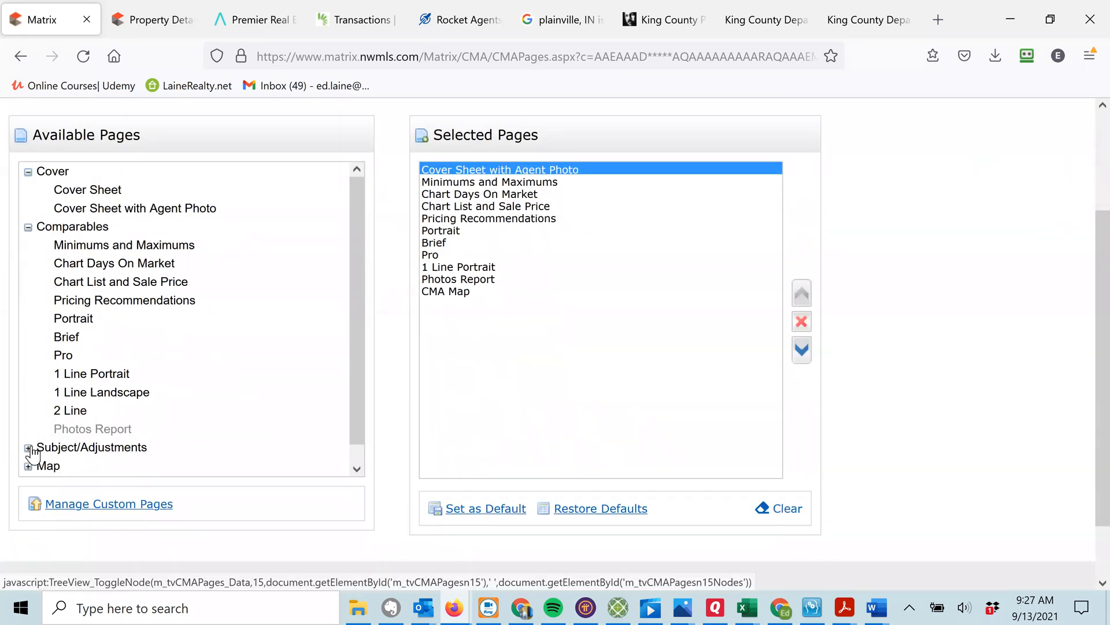
left_click(29, 448)
left_click_drag(357, 292, 362, 335)
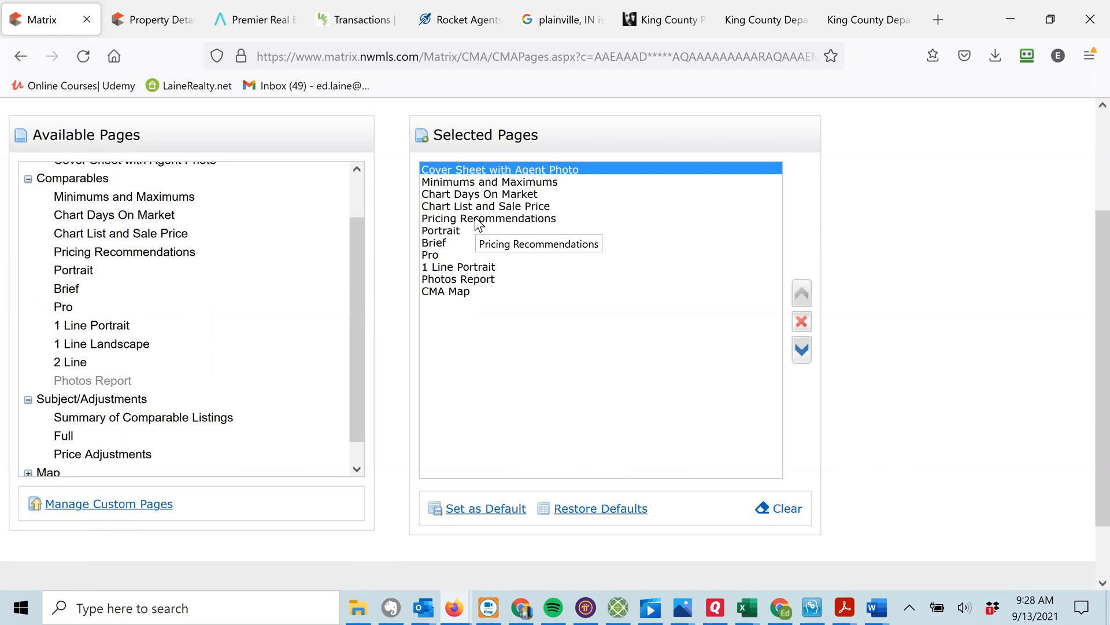
left_click(435, 257)
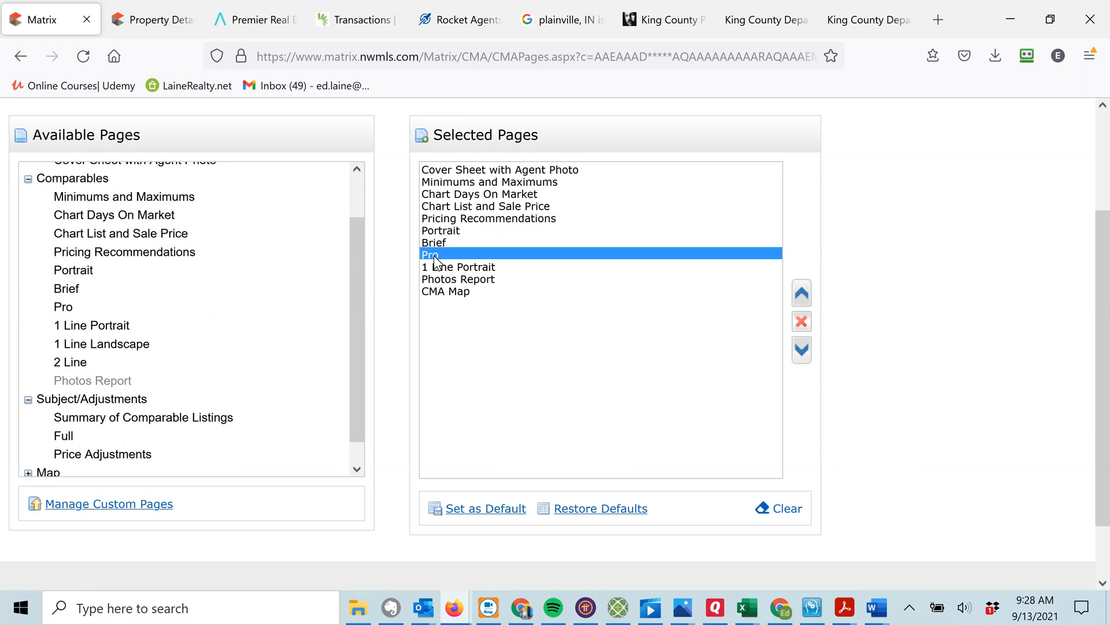
left_click(170, 420)
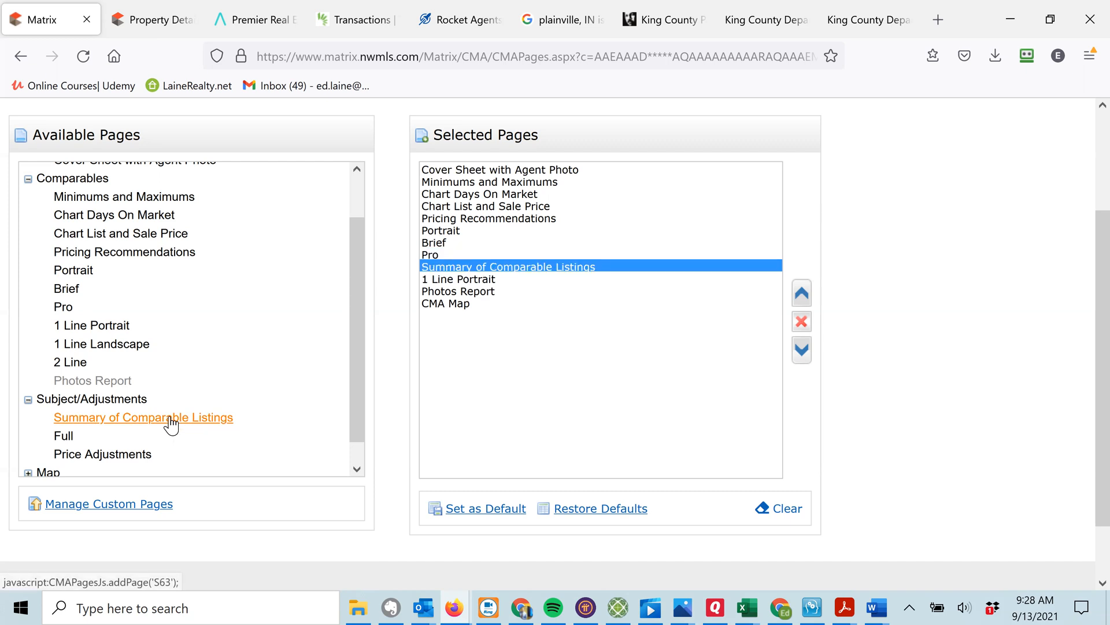
left_click(77, 458)
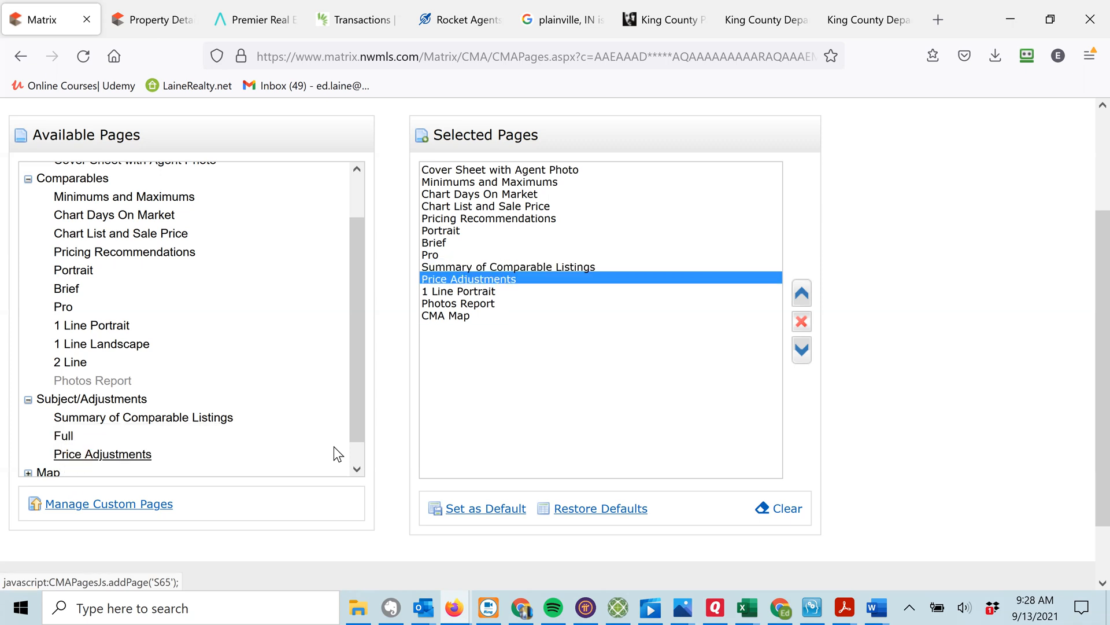
left_click(357, 470)
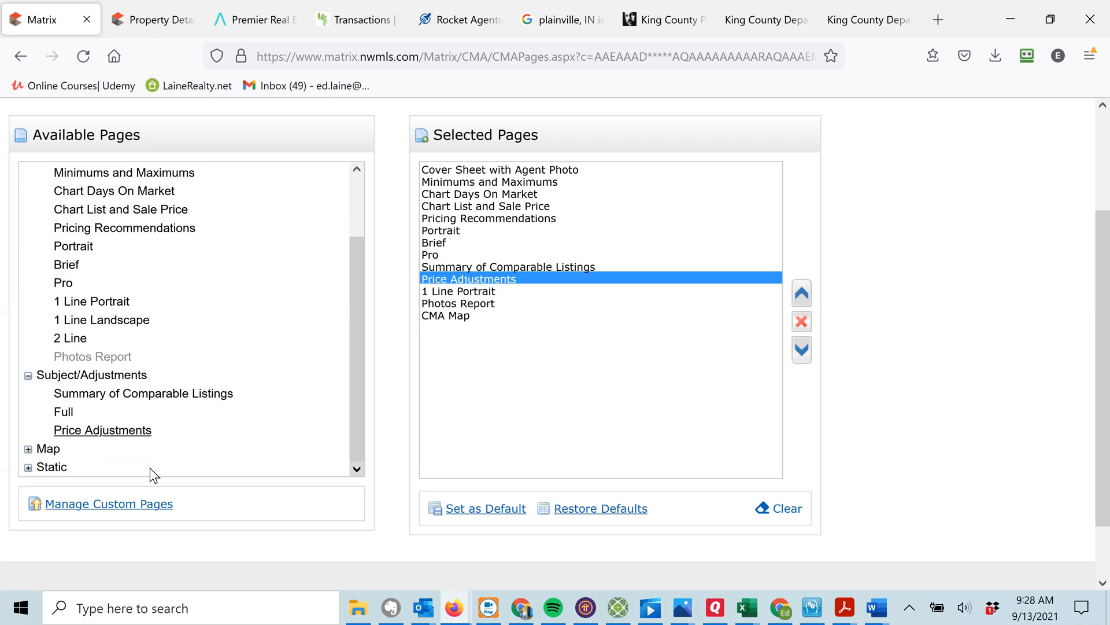
left_click(29, 468)
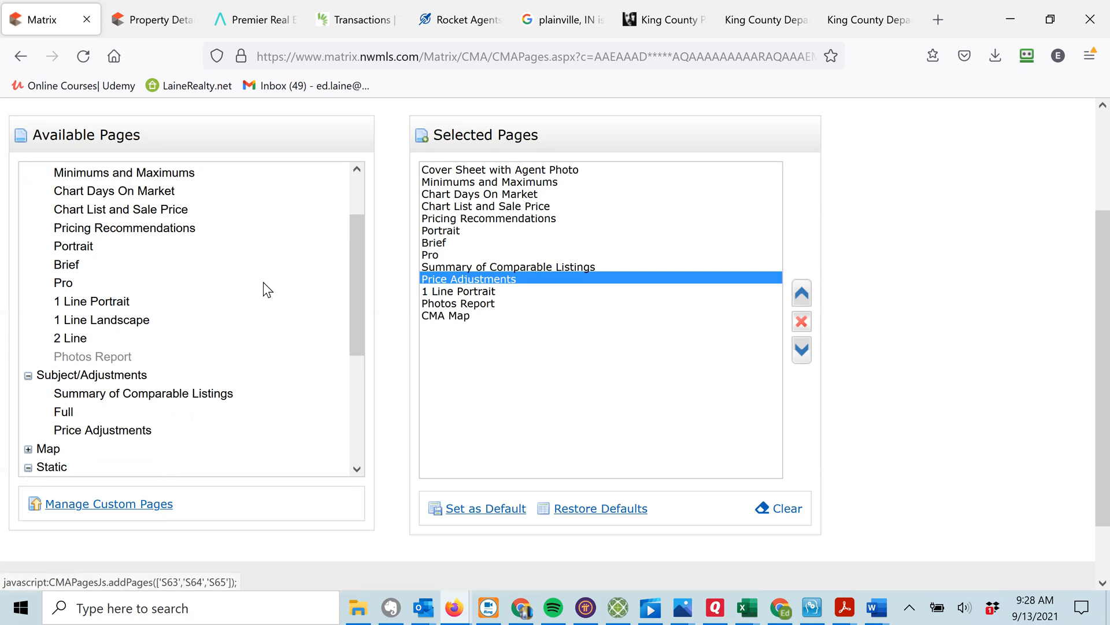
Move the Price Adjustments page to the end of the selected pages.
left_click_drag(362, 228, 380, 362)
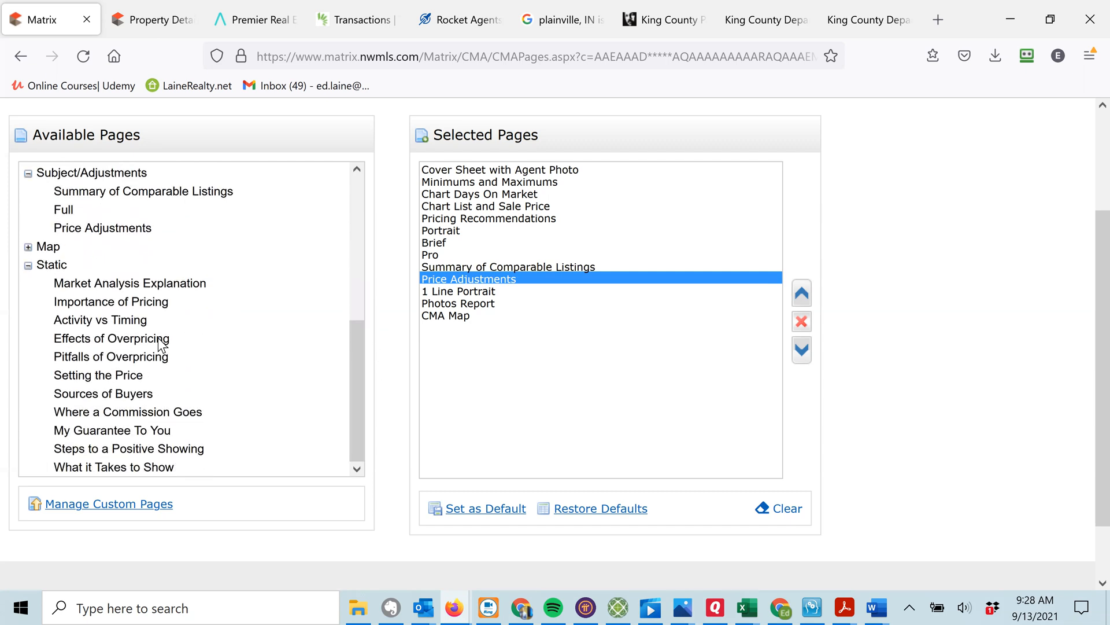
left_click(61, 283)
left_click(802, 350)
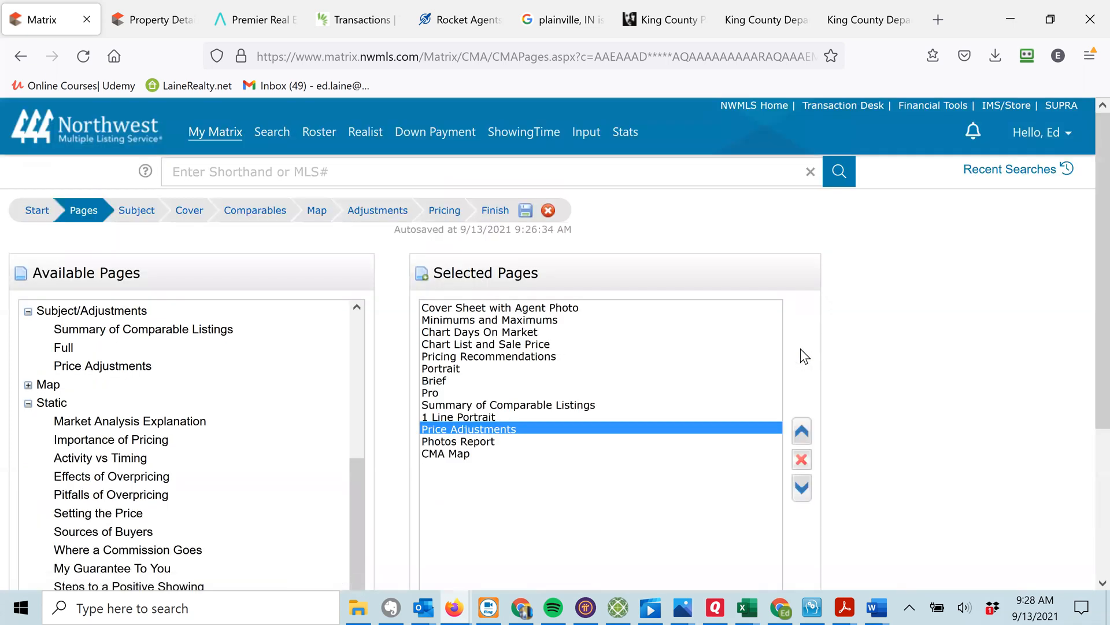
left_click(801, 487)
left_click(800, 488)
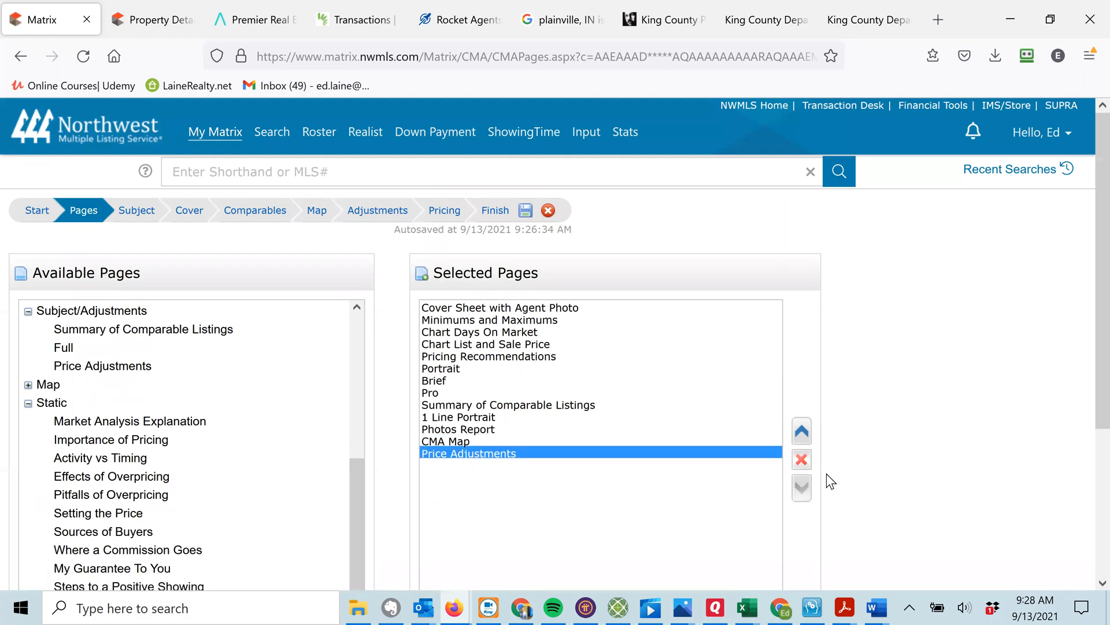
Append the nine Static pages, from Market Analysis Explanation through My Guarantee To You.
scroll(1086, 321, "down", 2)
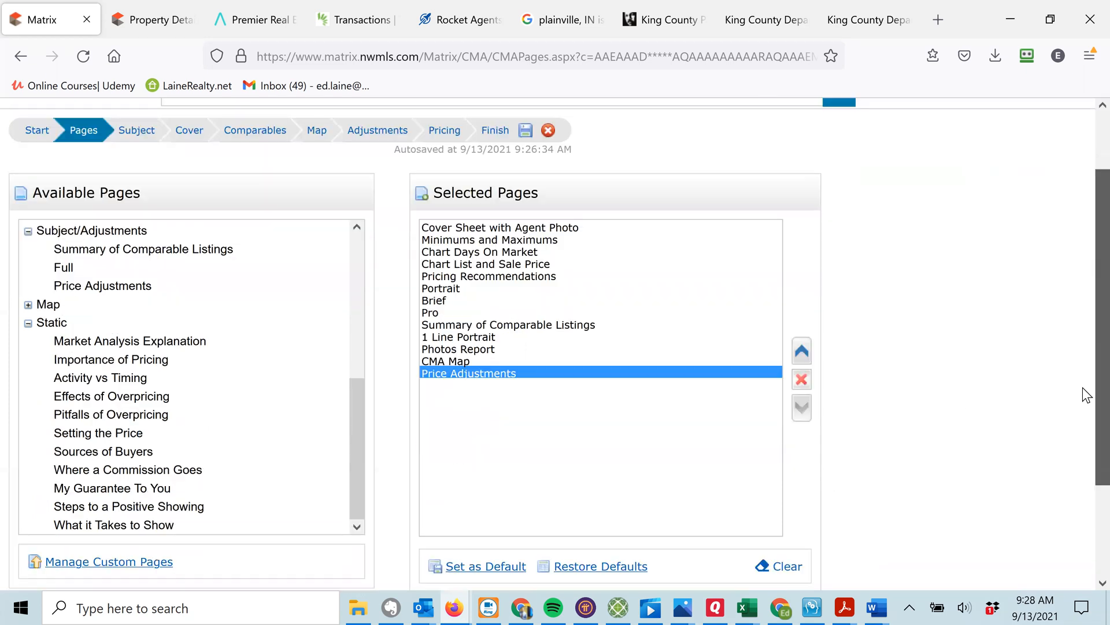
scroll(1086, 321, "down", 3)
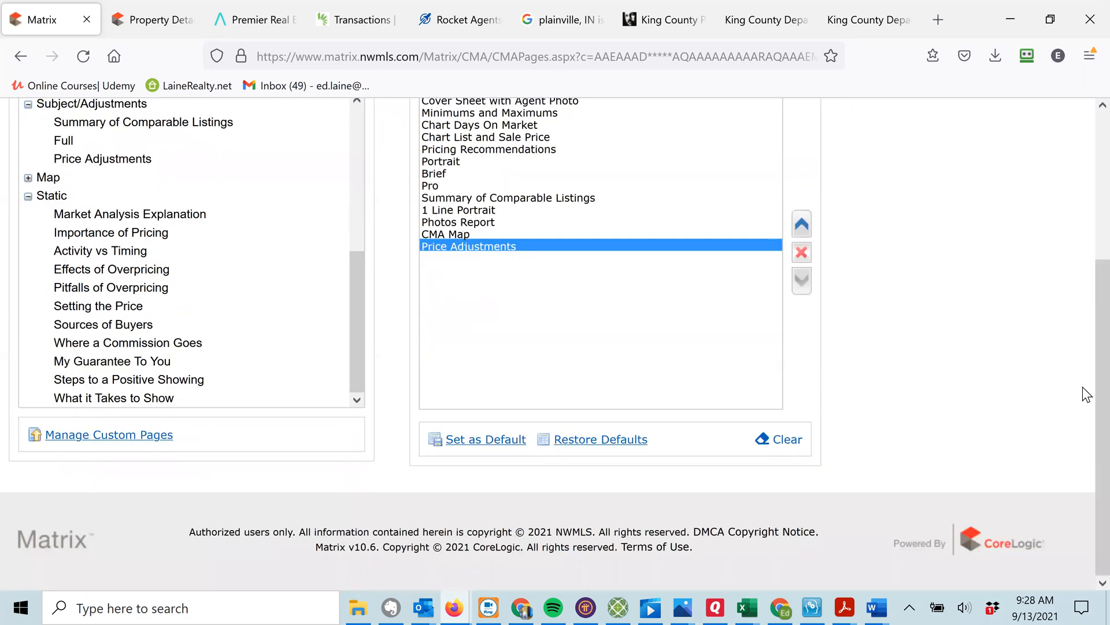
left_click(149, 217)
left_click(143, 233)
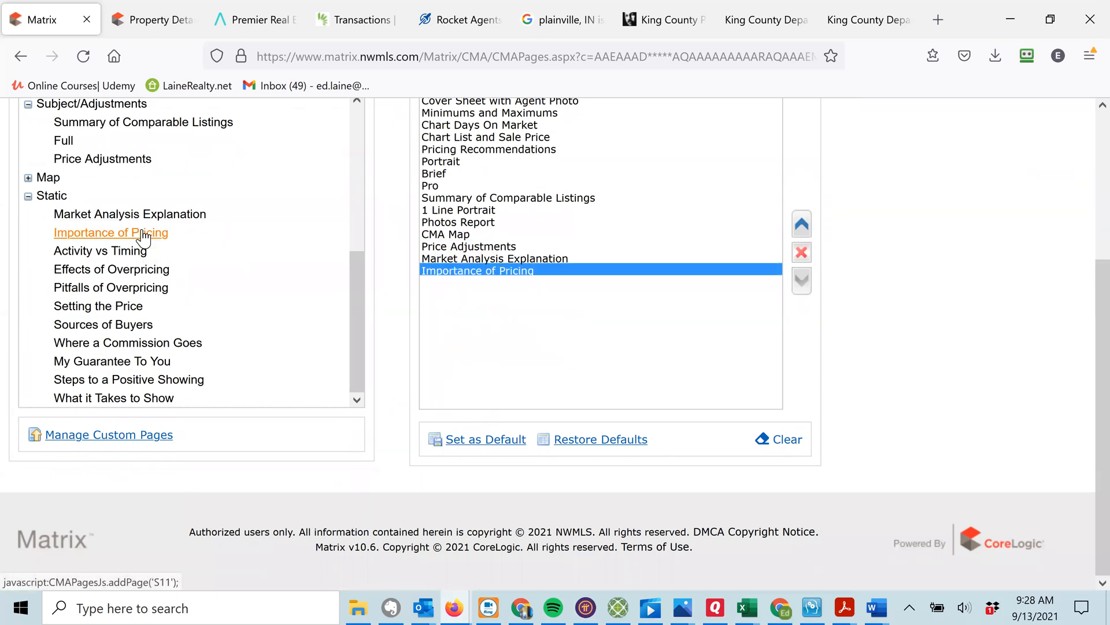
left_click(130, 255)
left_click(124, 272)
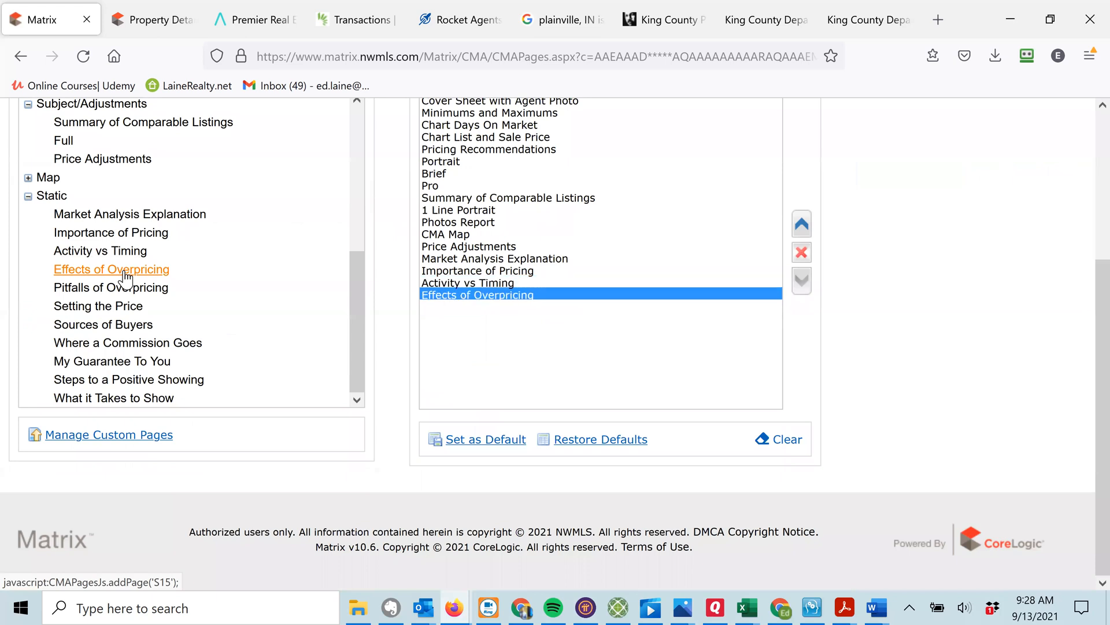
left_click(125, 292)
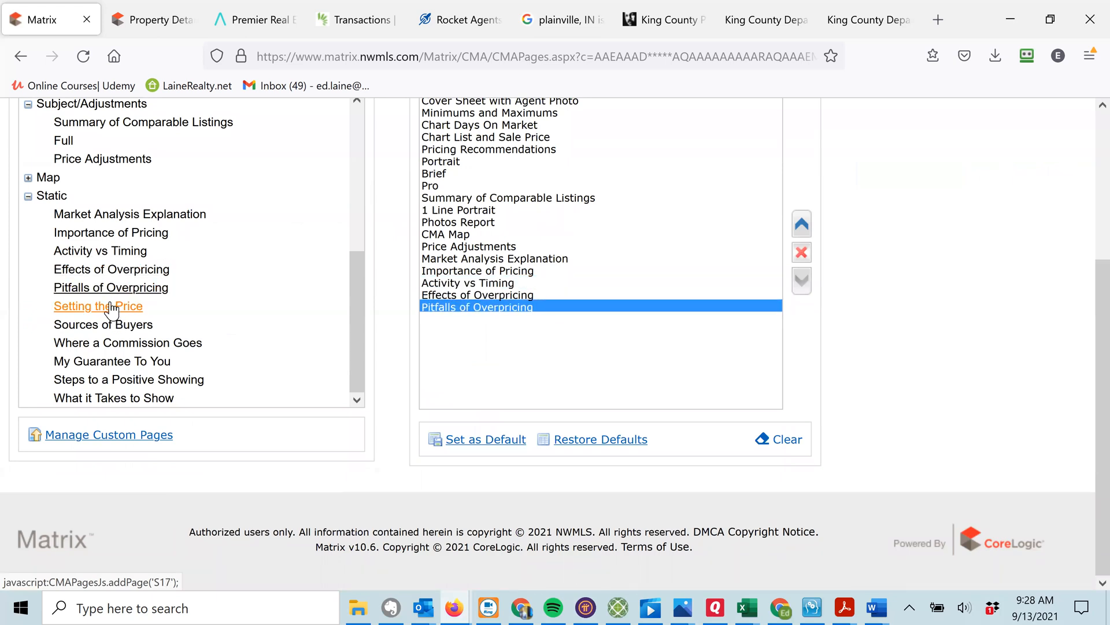
left_click(113, 306)
left_click(113, 324)
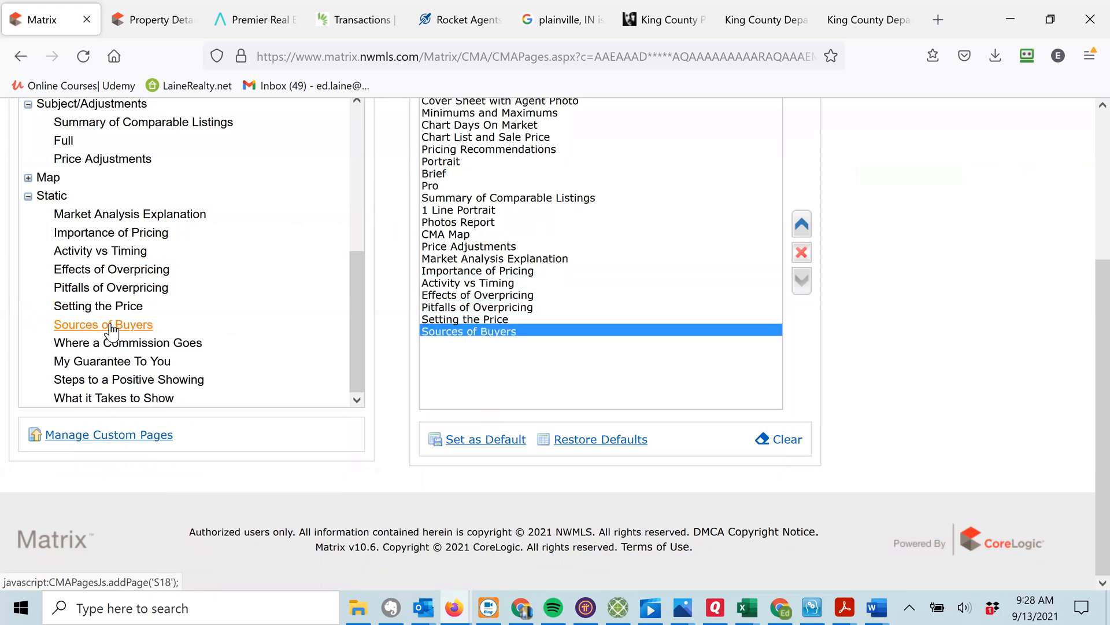
left_click(123, 346)
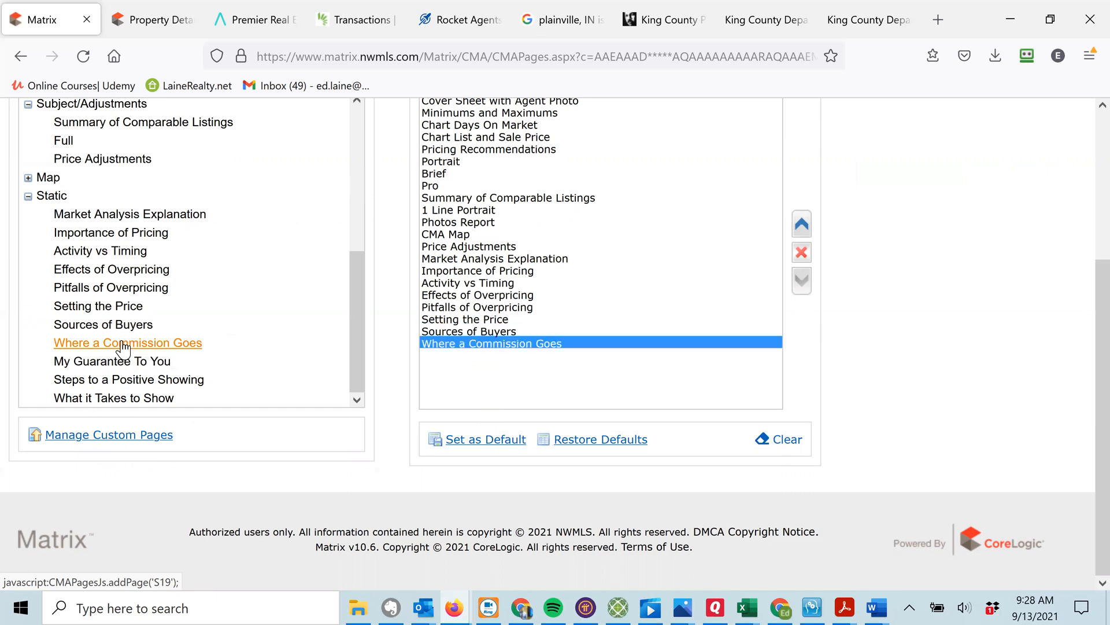
left_click(123, 363)
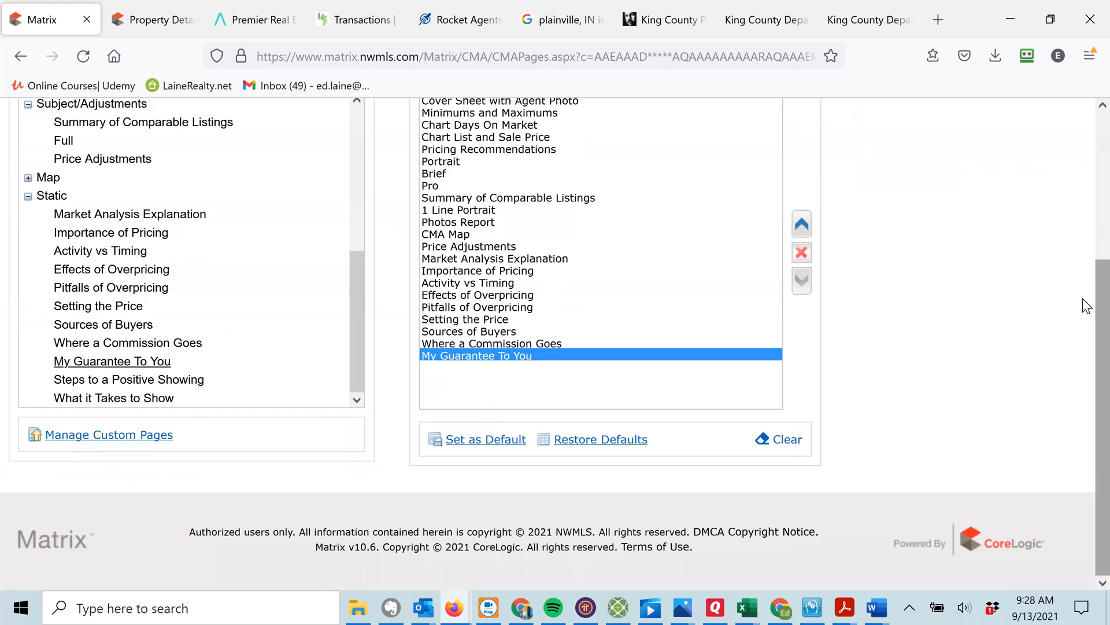
scroll(1083, 252, "up", 2)
scroll(1083, 243, "up", 1)
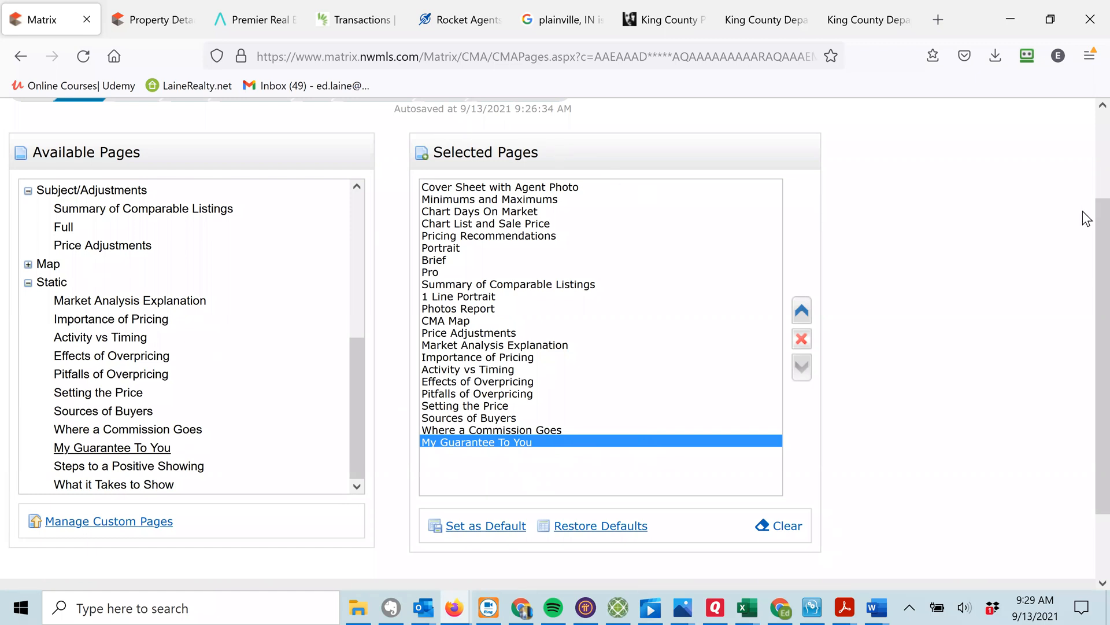
scroll(1083, 203, "up", 1)
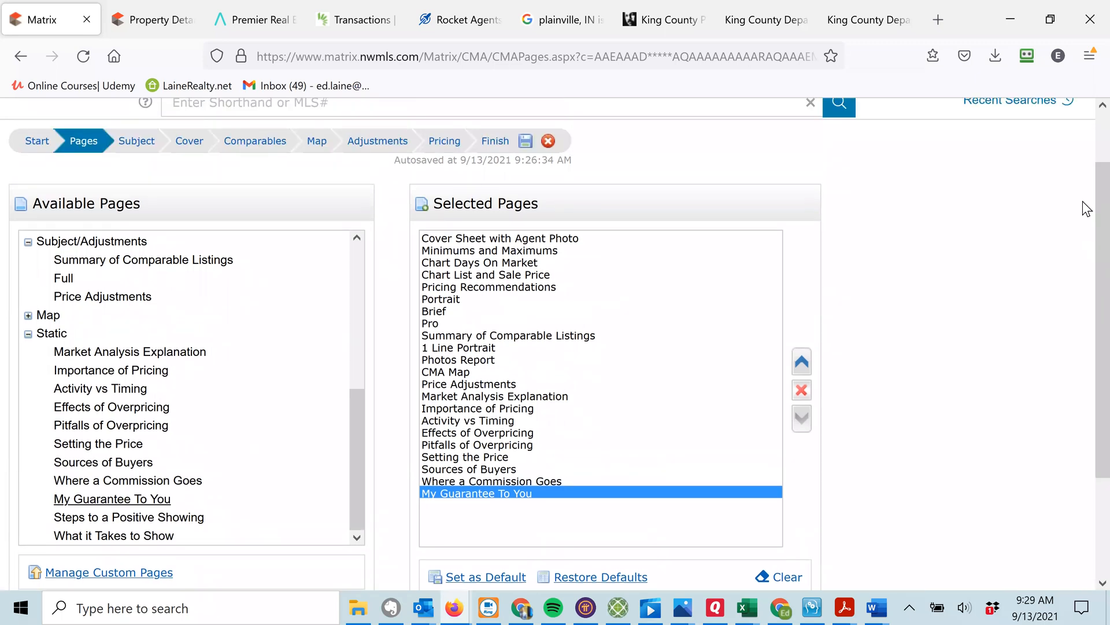
Open the Subject Property step and clear the text accidentally pasted into Cross Property Listing Number.
left_click(132, 141)
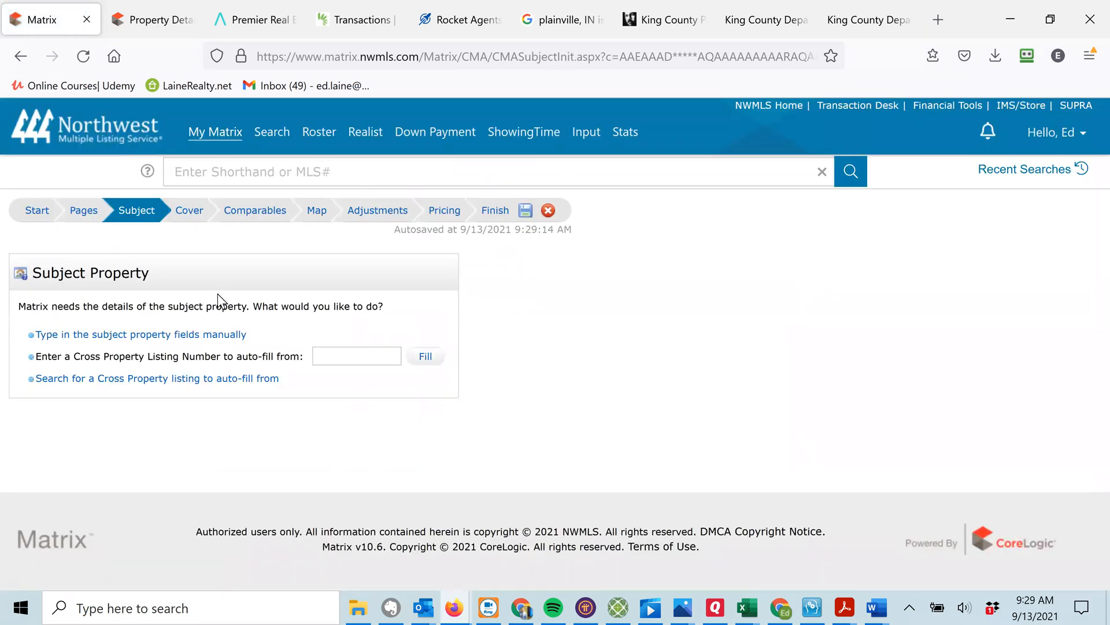
left_click(344, 353)
key("ctrl+v")
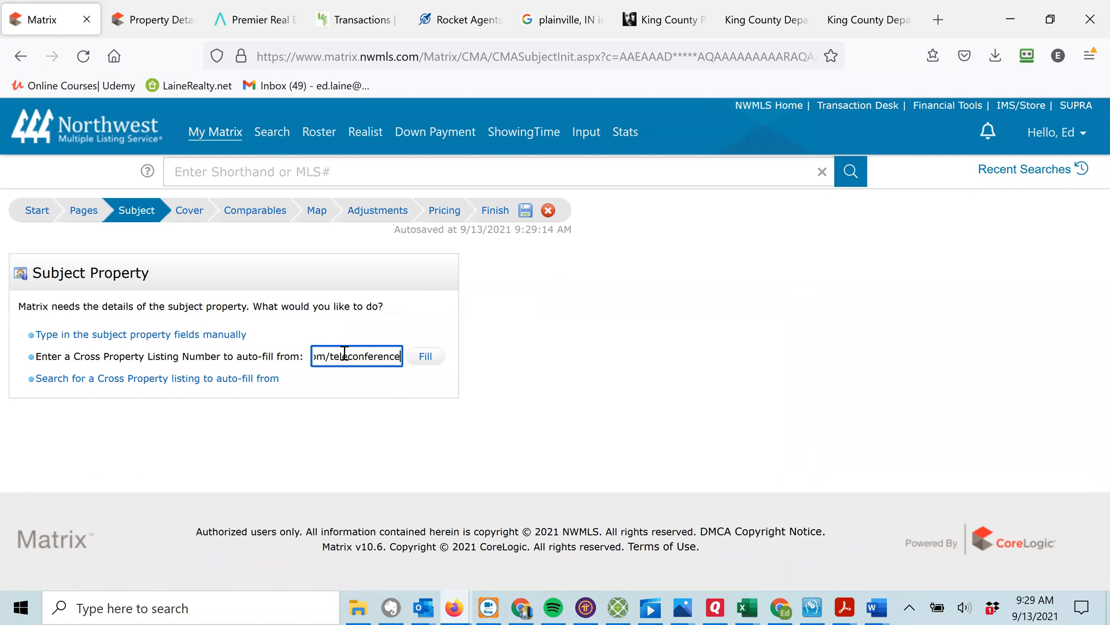
key("ctrl+a")
key("BackSpace")
mouse_move(271, 134)
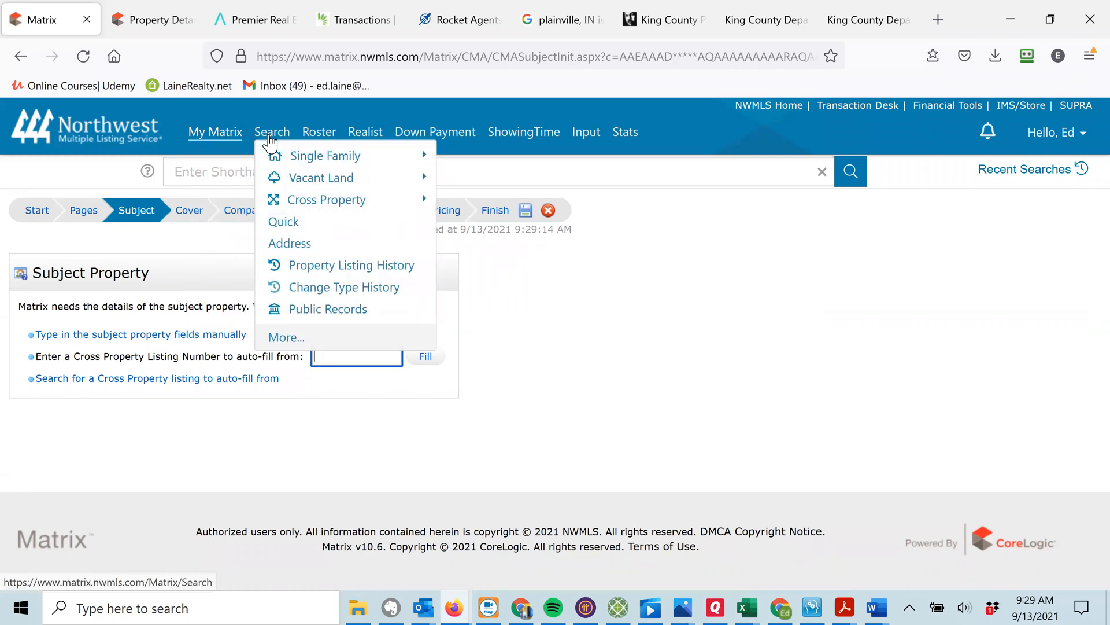
right_click(291, 244)
left_click(338, 256)
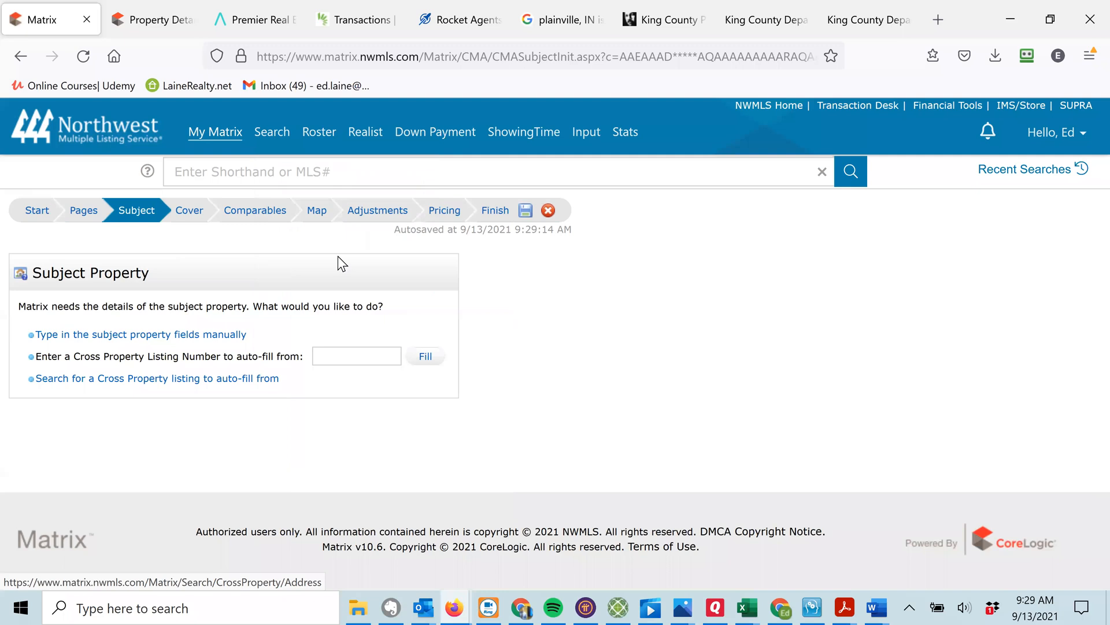
left_click(154, 26)
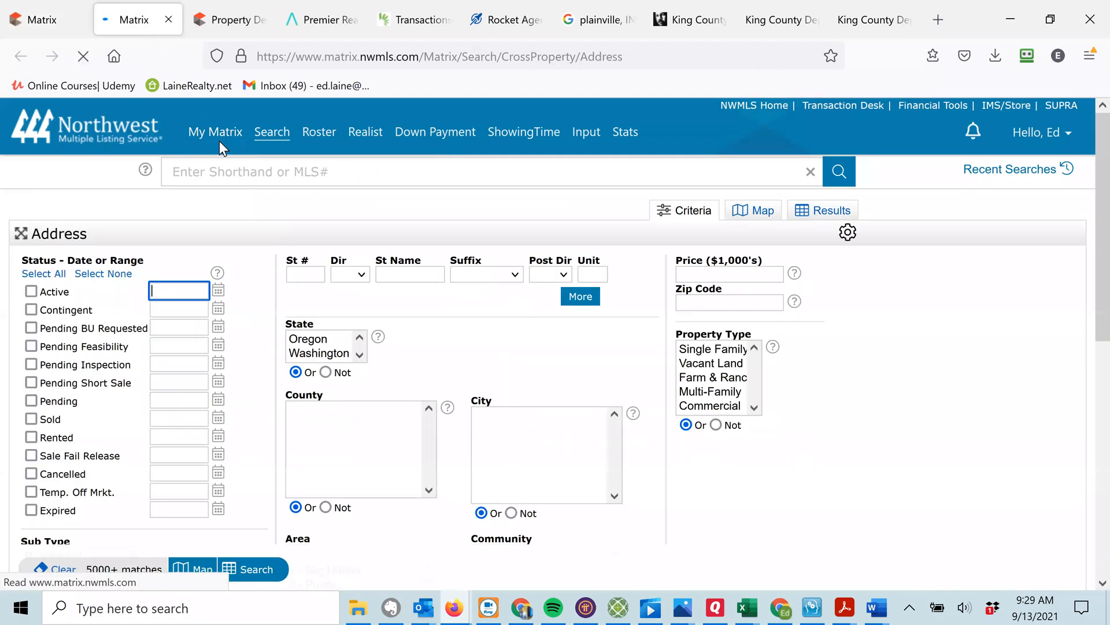
left_click(296, 269)
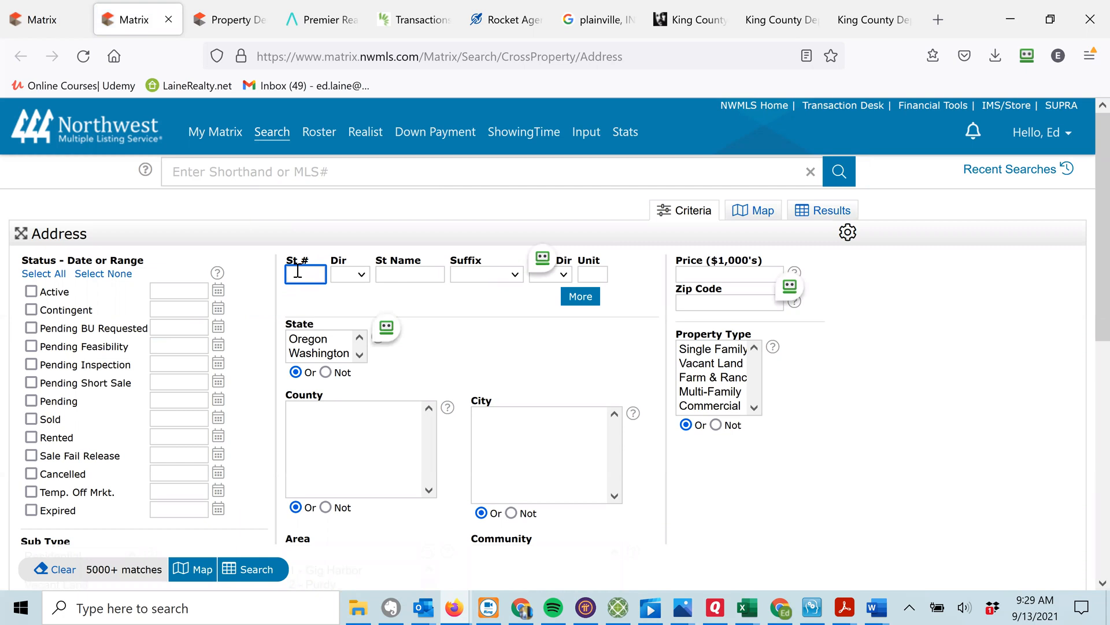
key("Tab")
key("Tab")
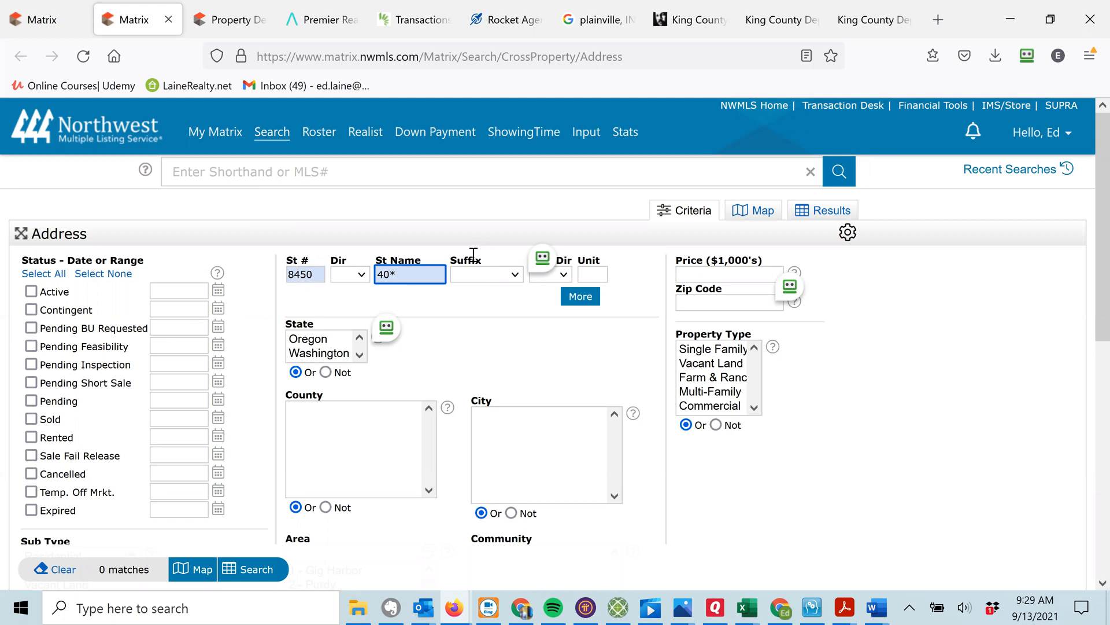
left_click(783, 19)
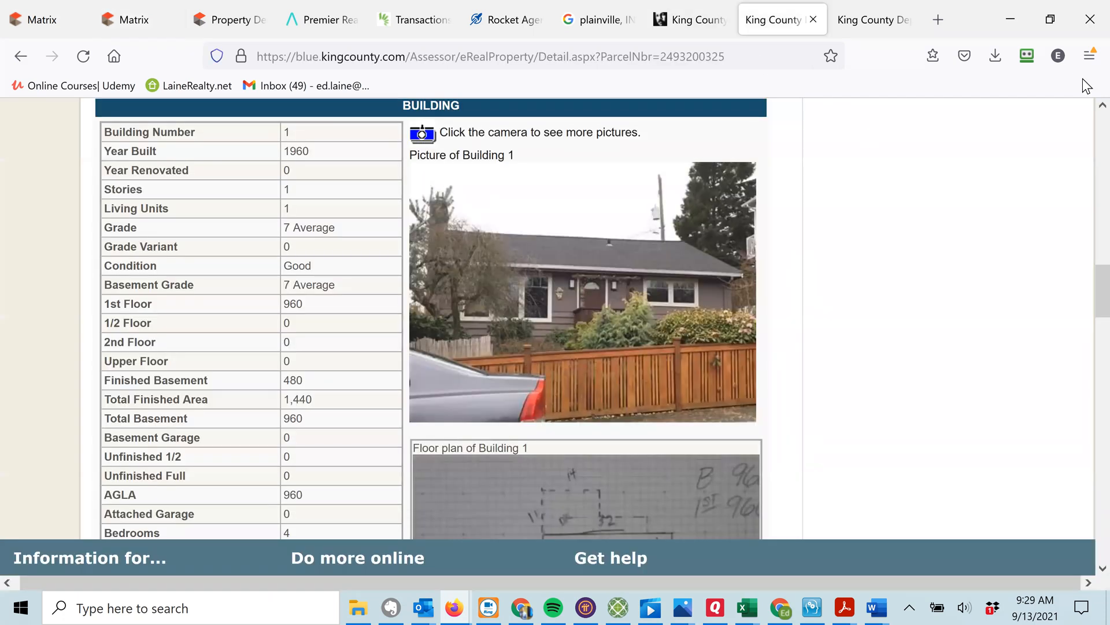
scroll(1083, 120, "up", 15)
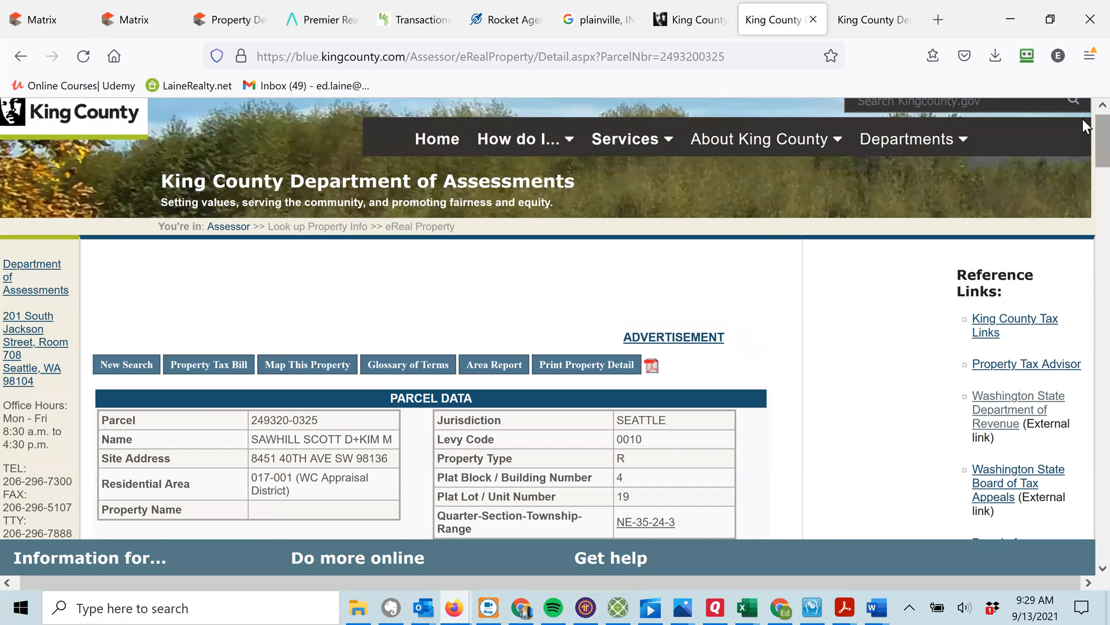
left_click(34, 23)
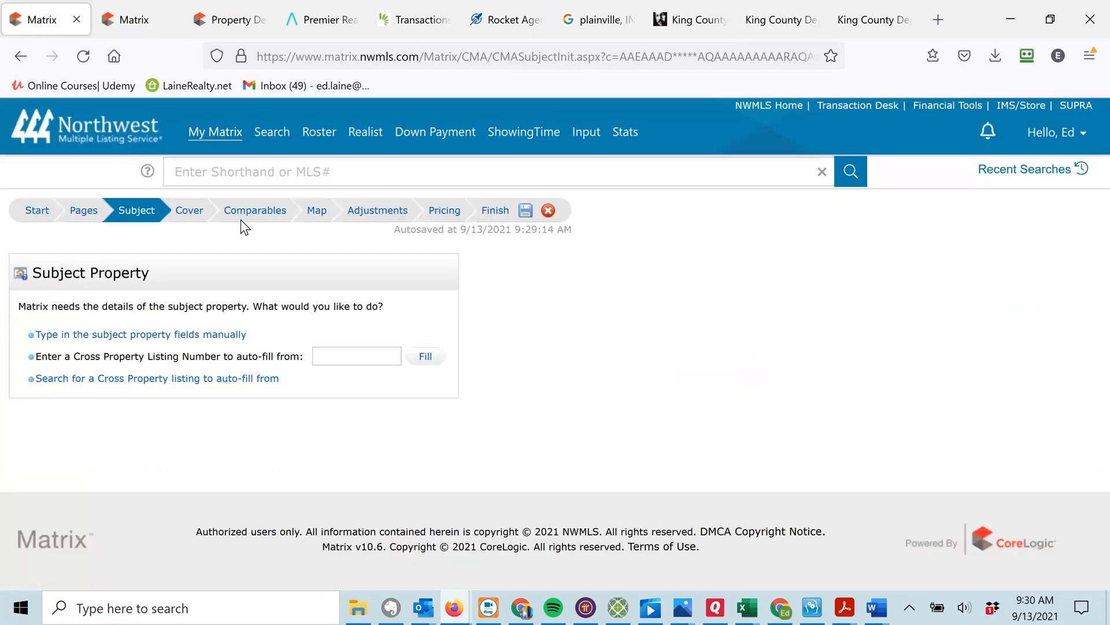
left_click(134, 19)
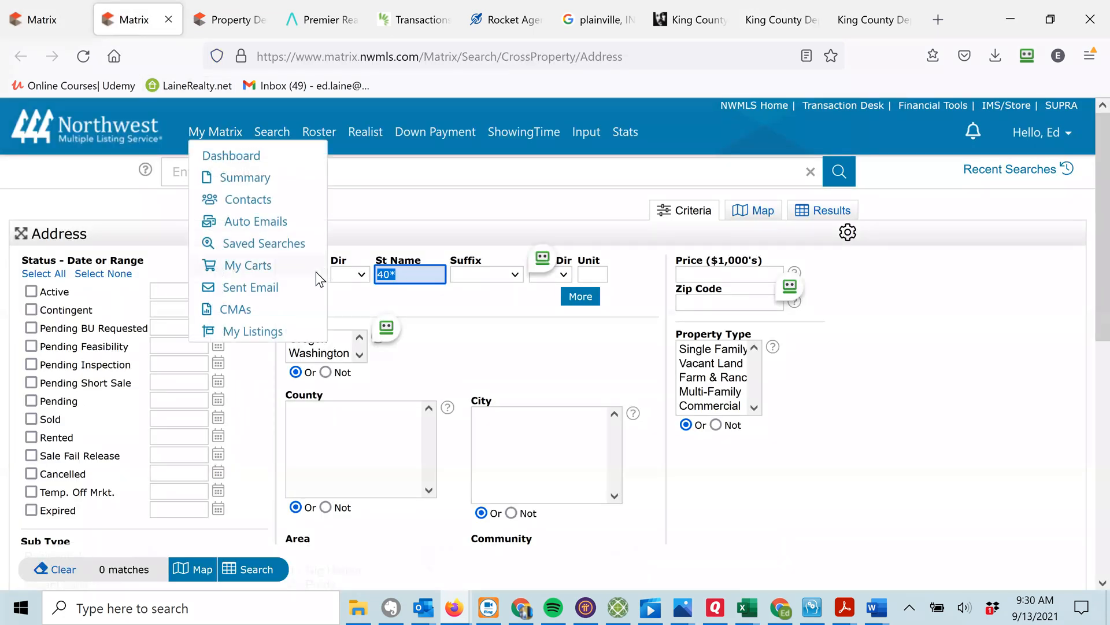
left_click(316, 273)
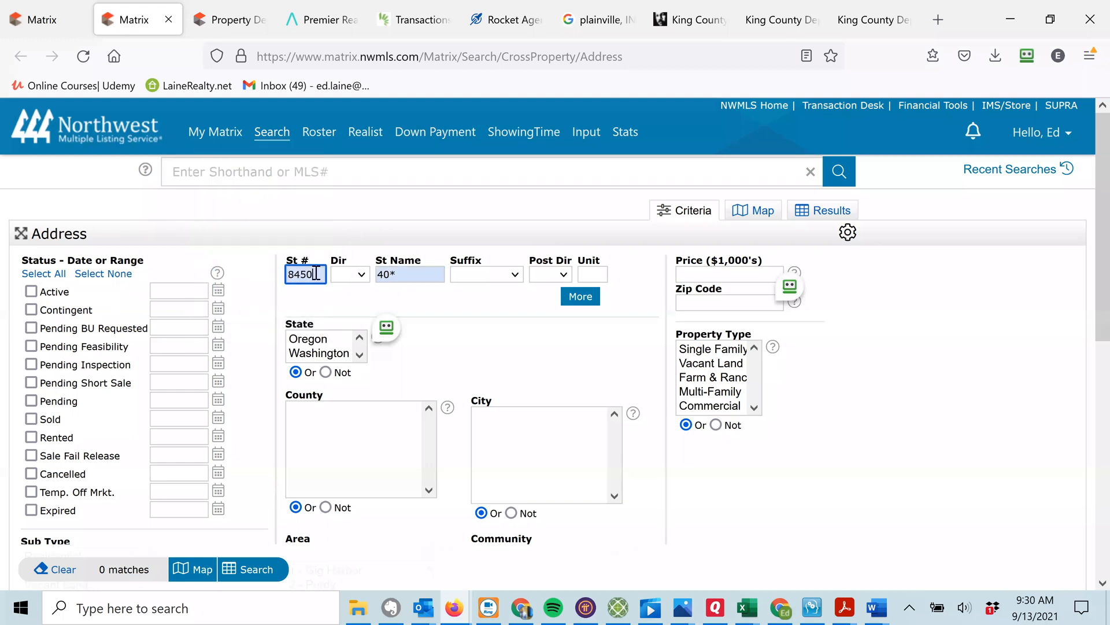
key("BackSpace")
type("1")
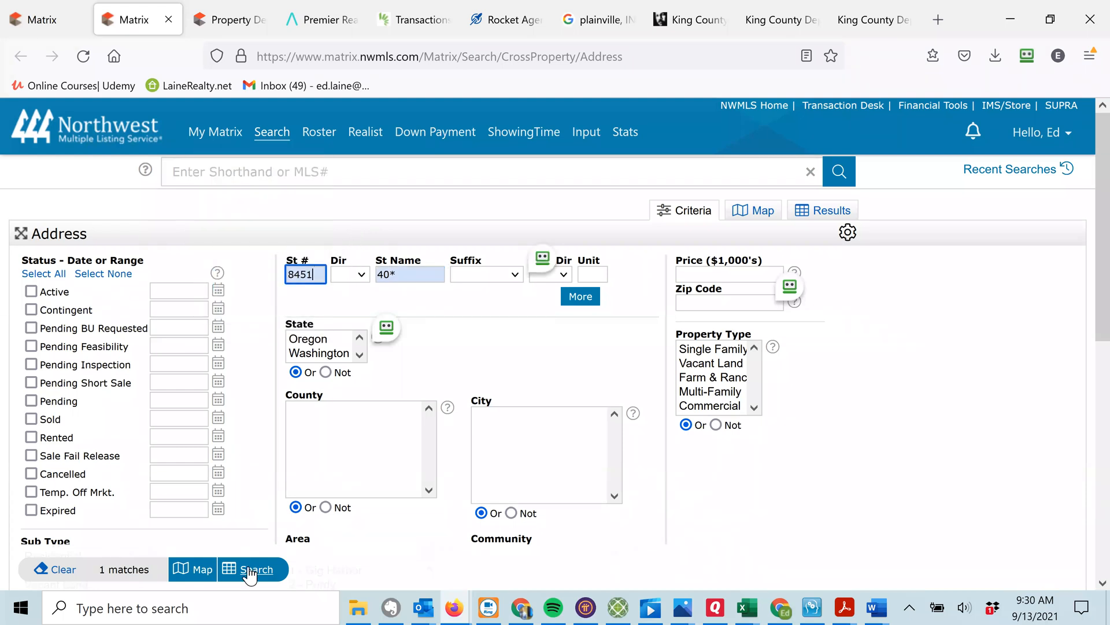
left_click(256, 572)
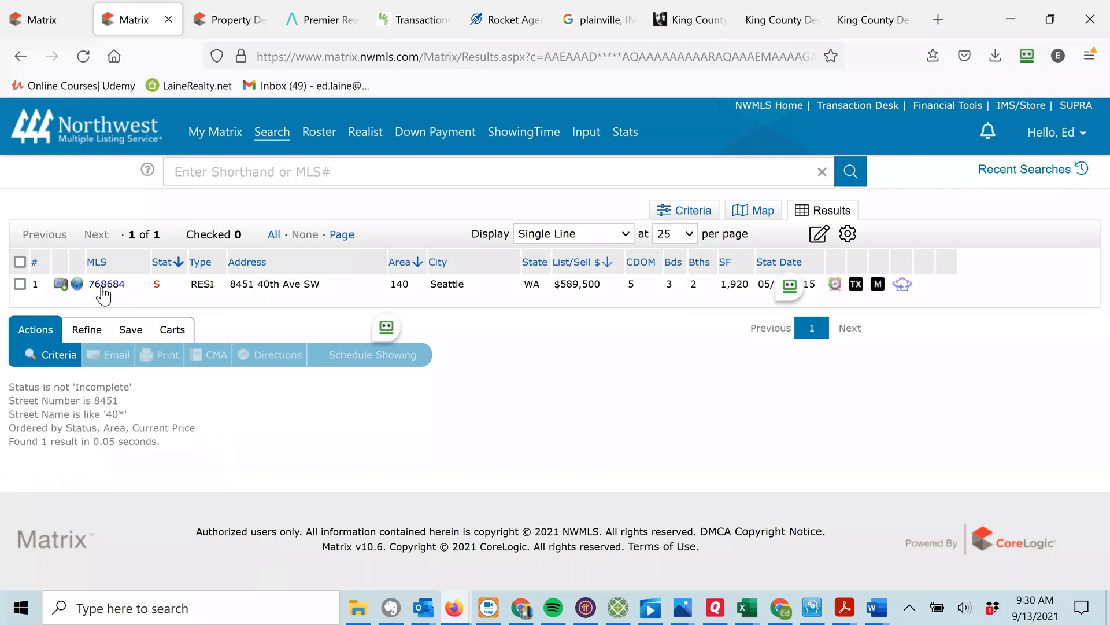
left_click(101, 287)
double_click(90, 336)
key("ctrl+c")
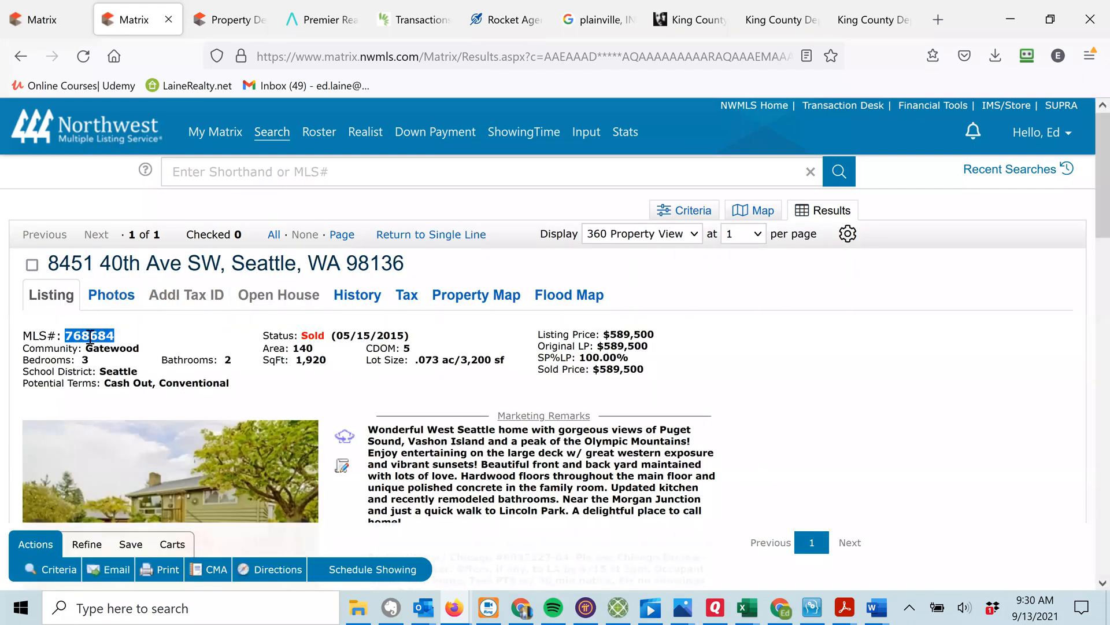
key("ctrl+w")
Paste 768684 into Cross Property Listing Number and use Fill to populate the subject details.
left_click(68, 20)
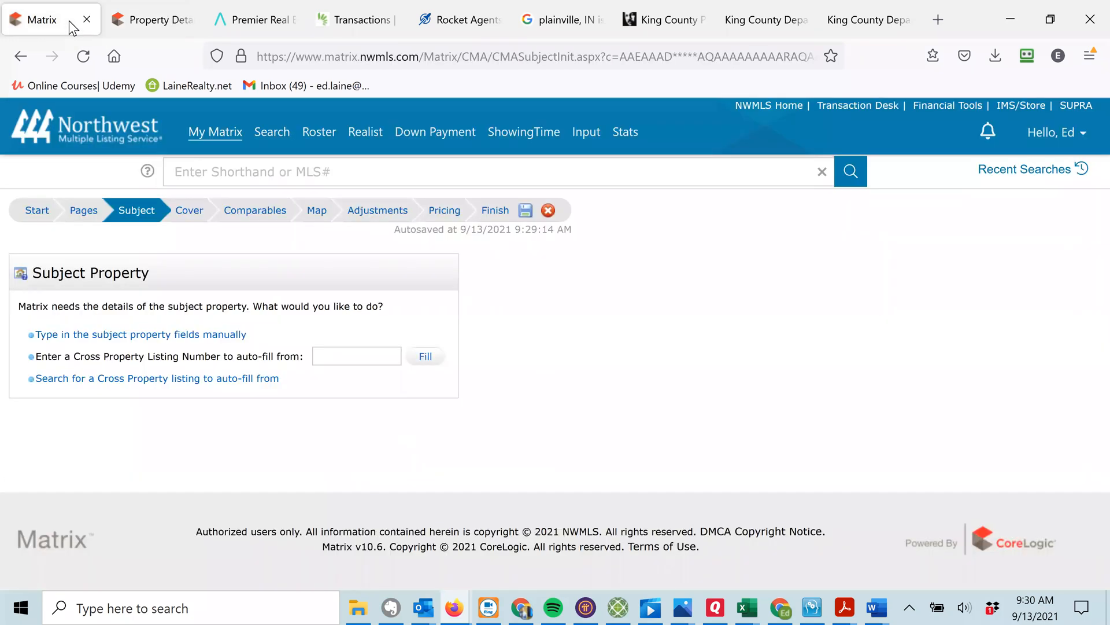
left_click(360, 350)
key("ctrl+v")
left_click(426, 357)
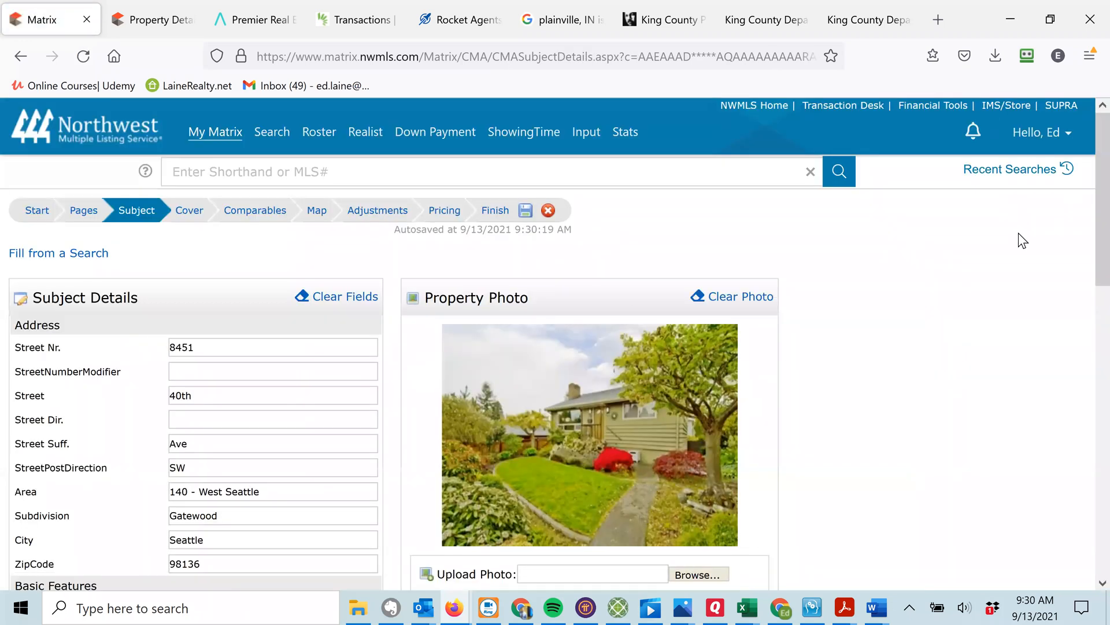
scroll(1083, 196, "down", 2)
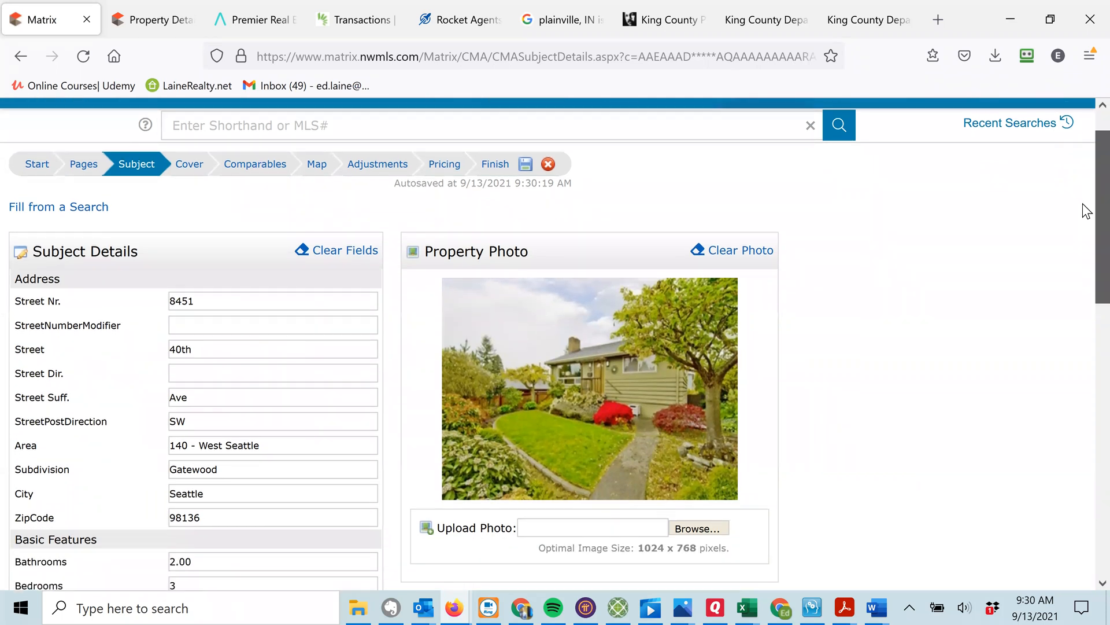
scroll(1083, 219, "down", 5)
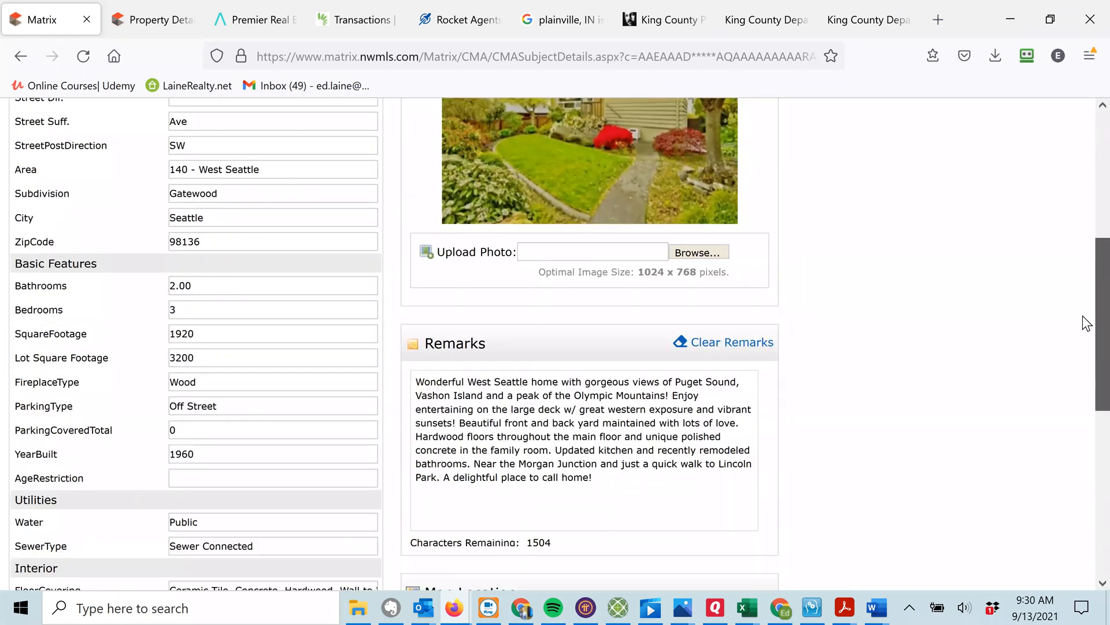
scroll(1083, 347, "down", 6)
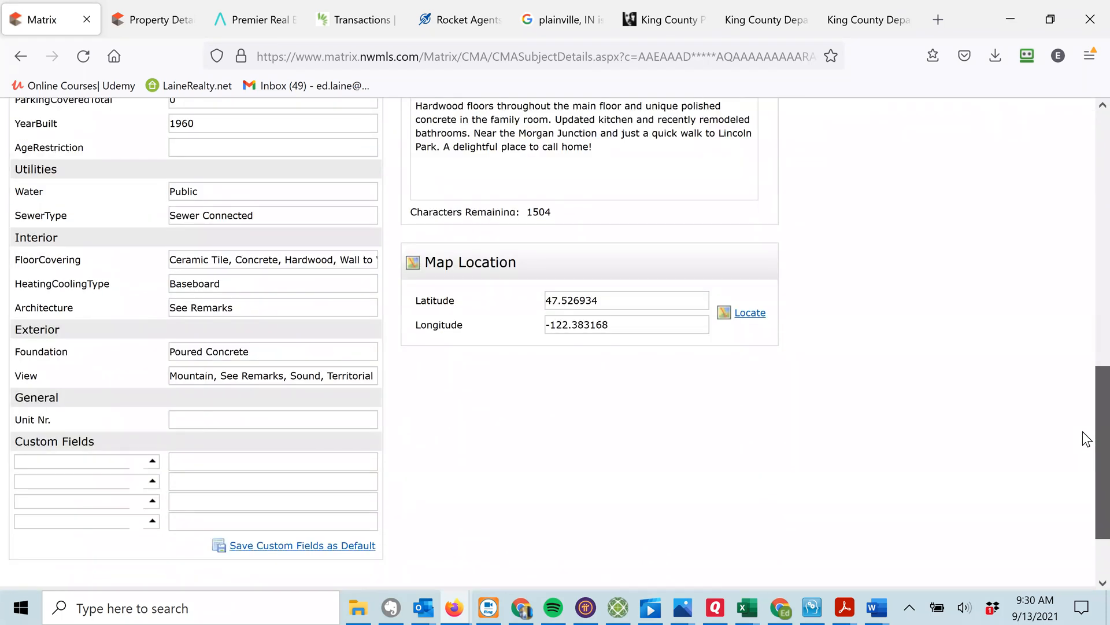
left_click_drag(1082, 431, 1069, 213)
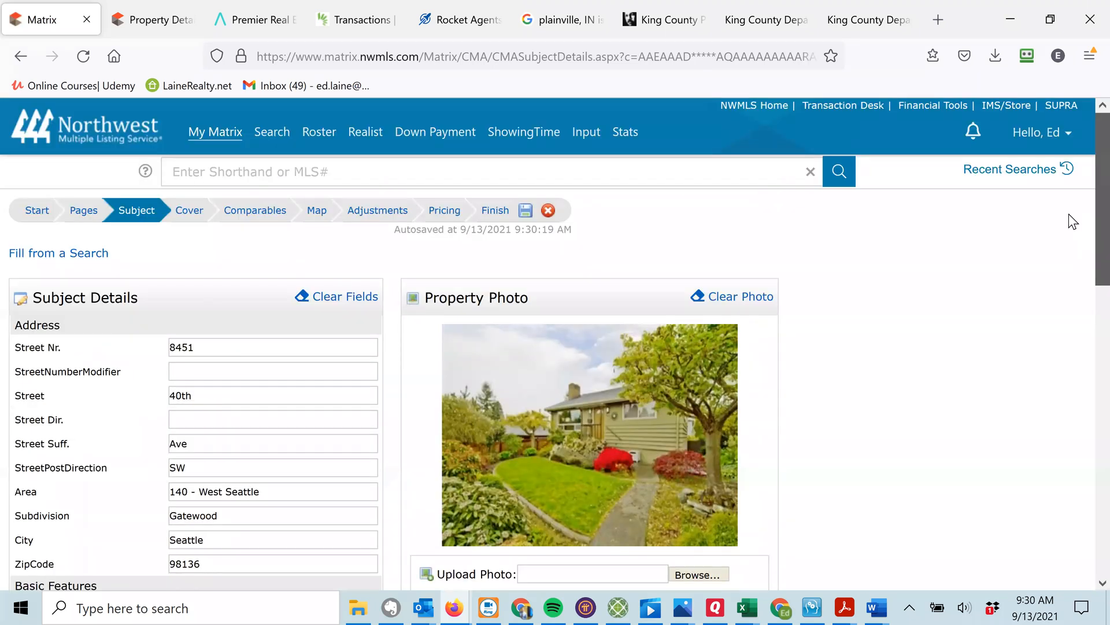
left_click(190, 213)
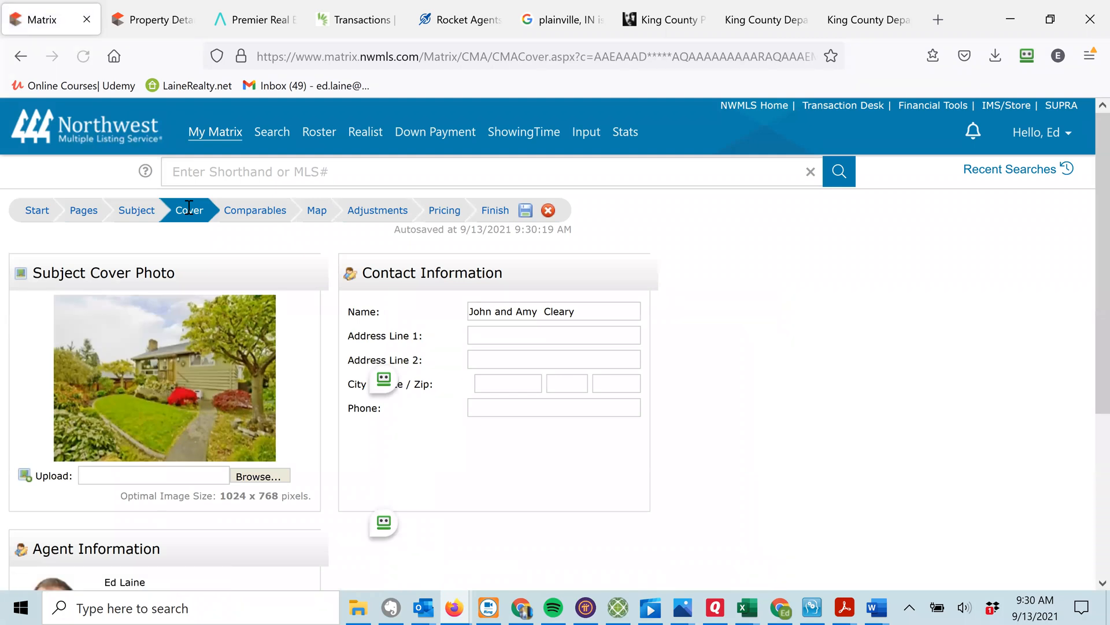
left_click(490, 335)
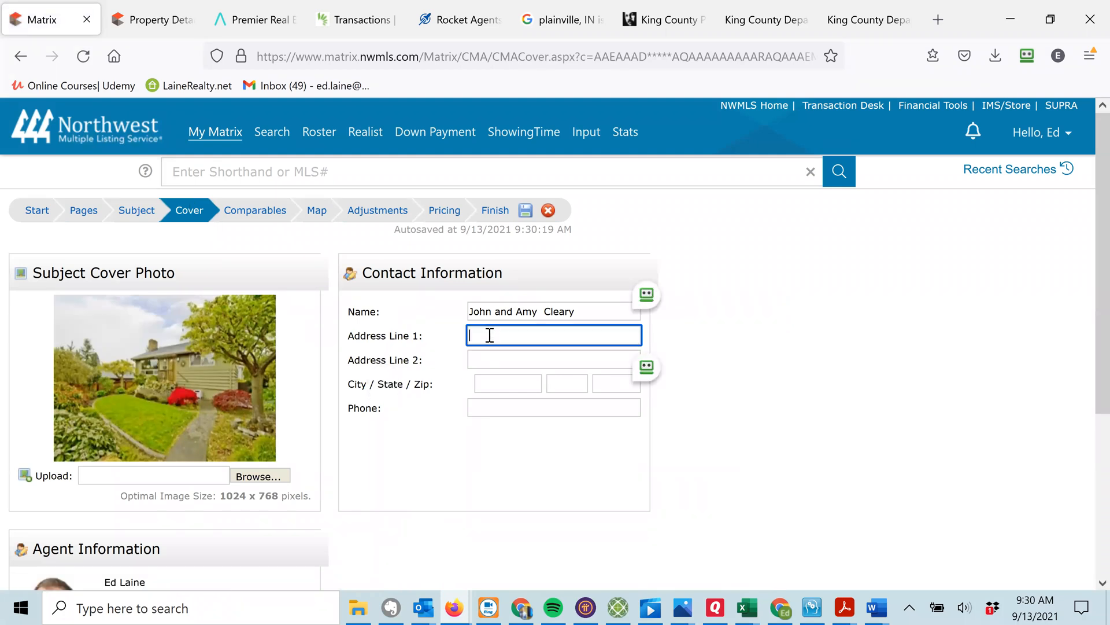
scroll(1082, 253, "down", 1)
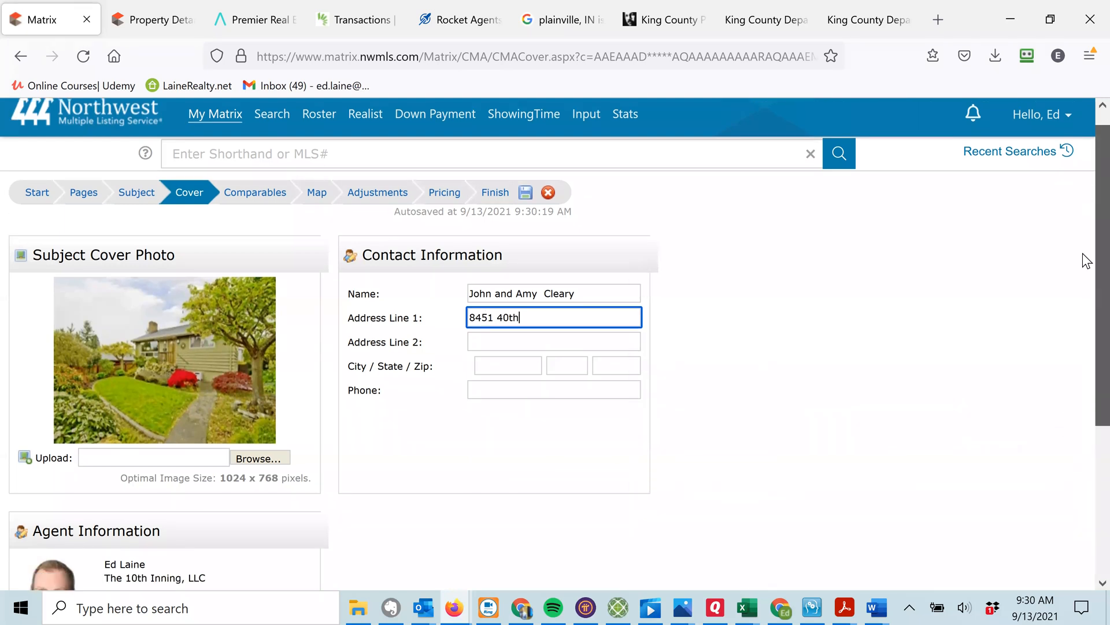
scroll(1083, 253, "down", 3)
scroll(1083, 320, "up", 3)
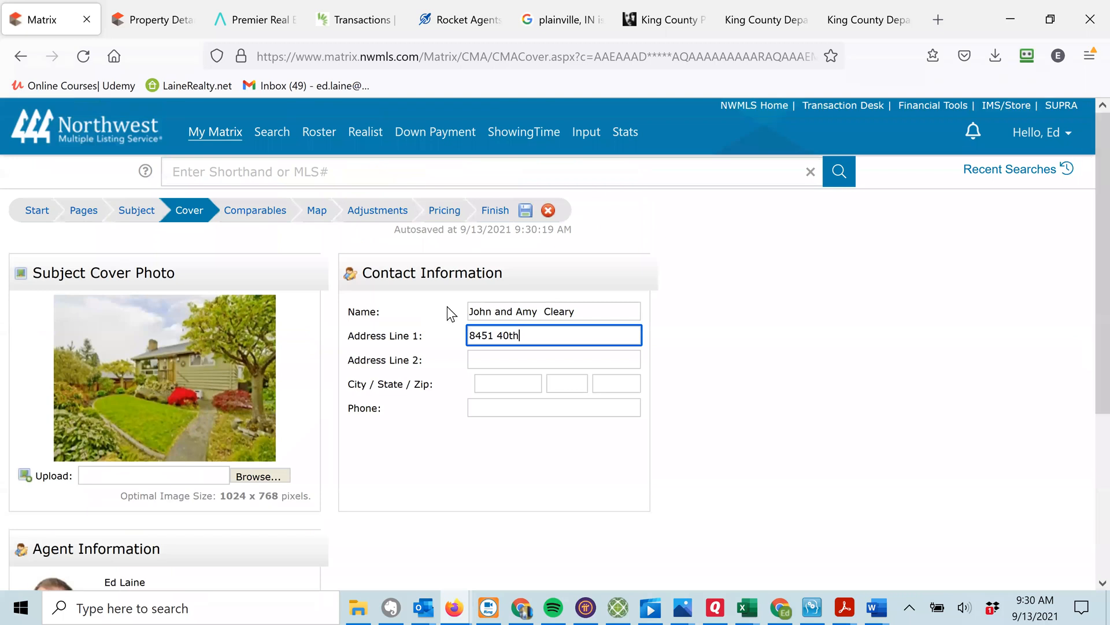
left_click(254, 211)
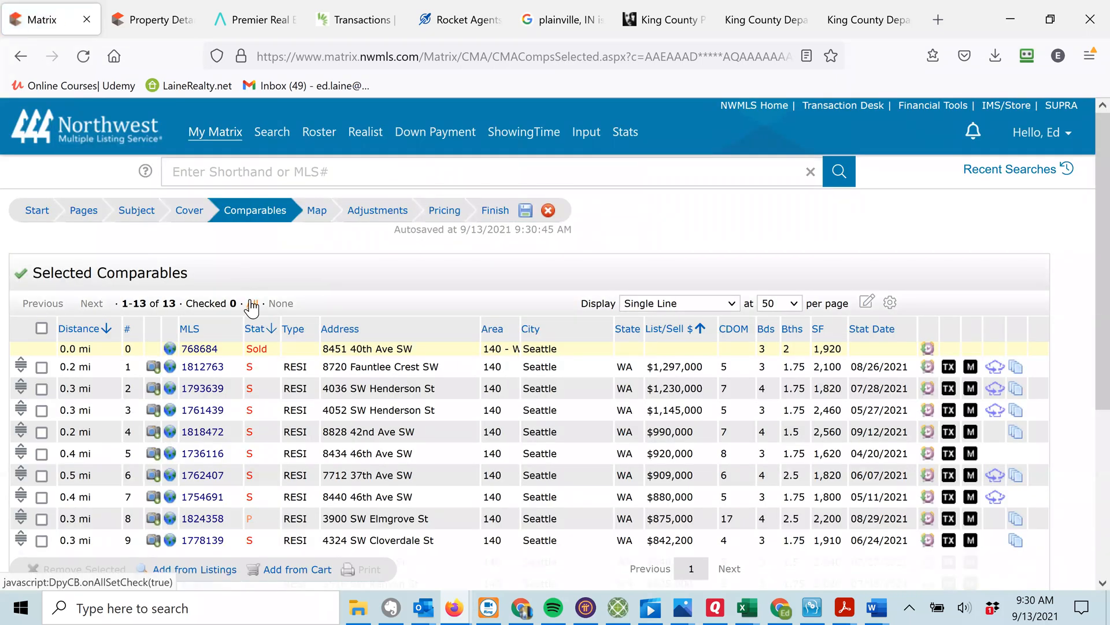
Select all 13 comparables, review their locations on the map, and advance to Adjustments.
left_click(252, 301)
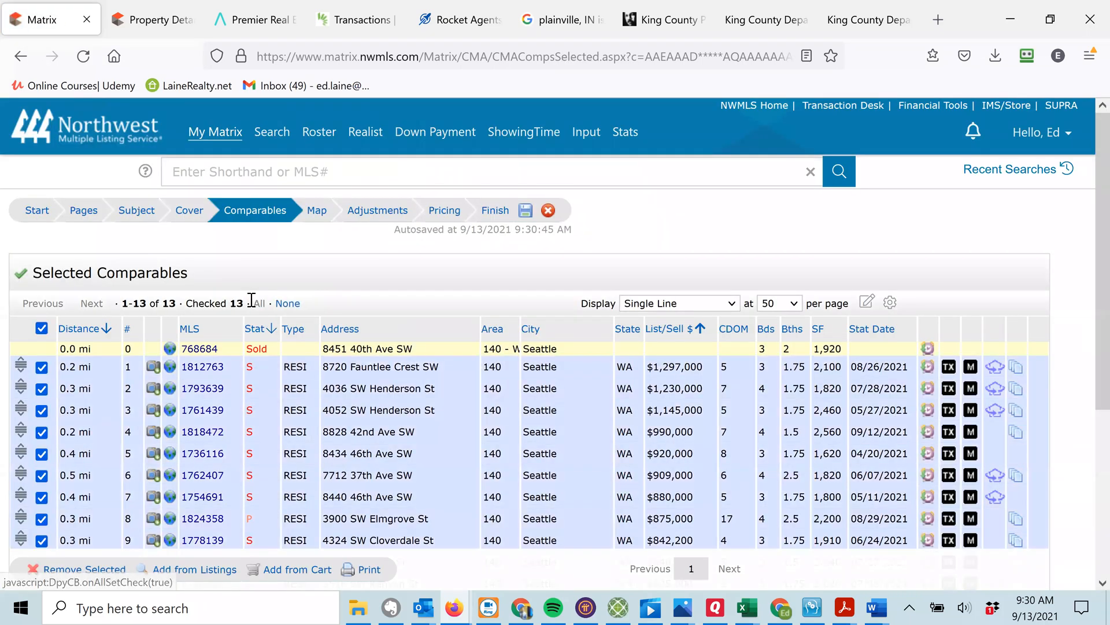
left_click(317, 214)
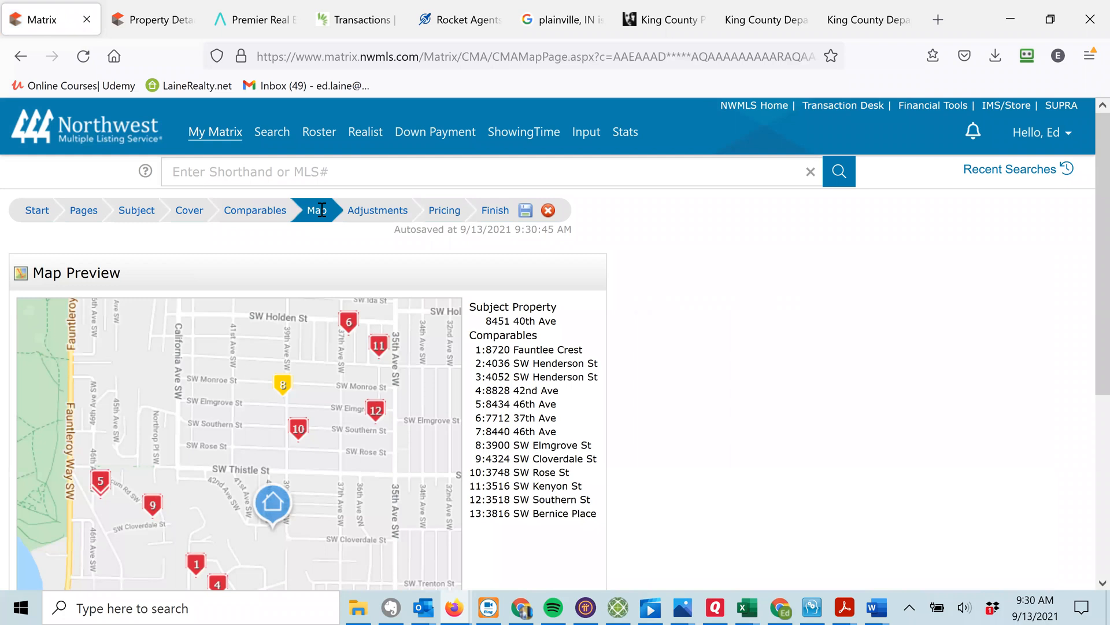
left_click(256, 216)
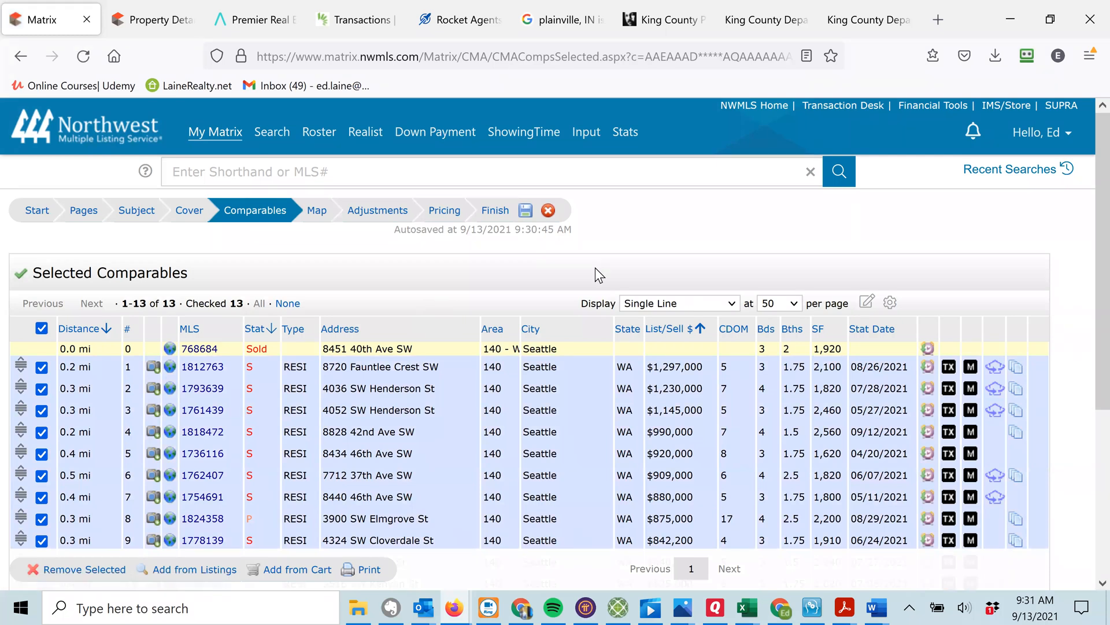
scroll(1082, 215, "down", 2)
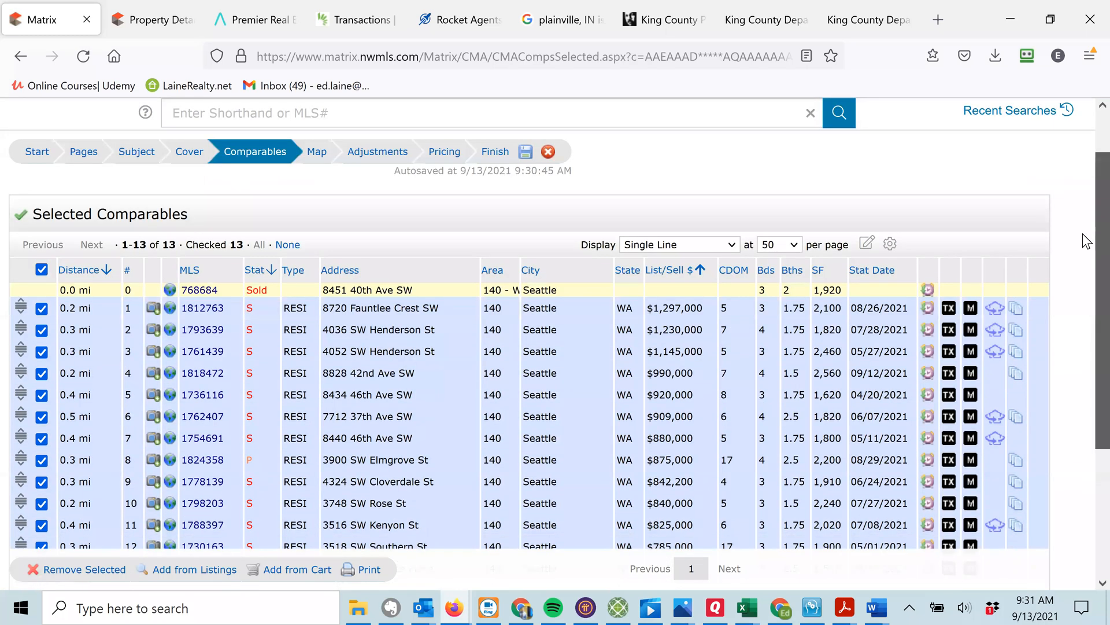
scroll(1083, 224, "up", 2)
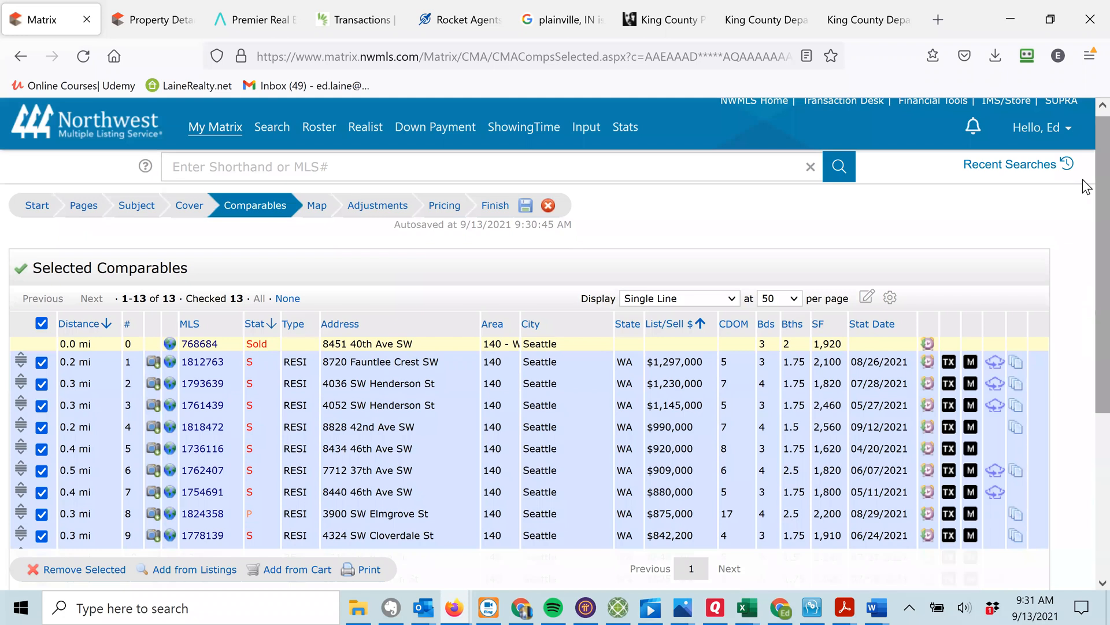
left_click(317, 208)
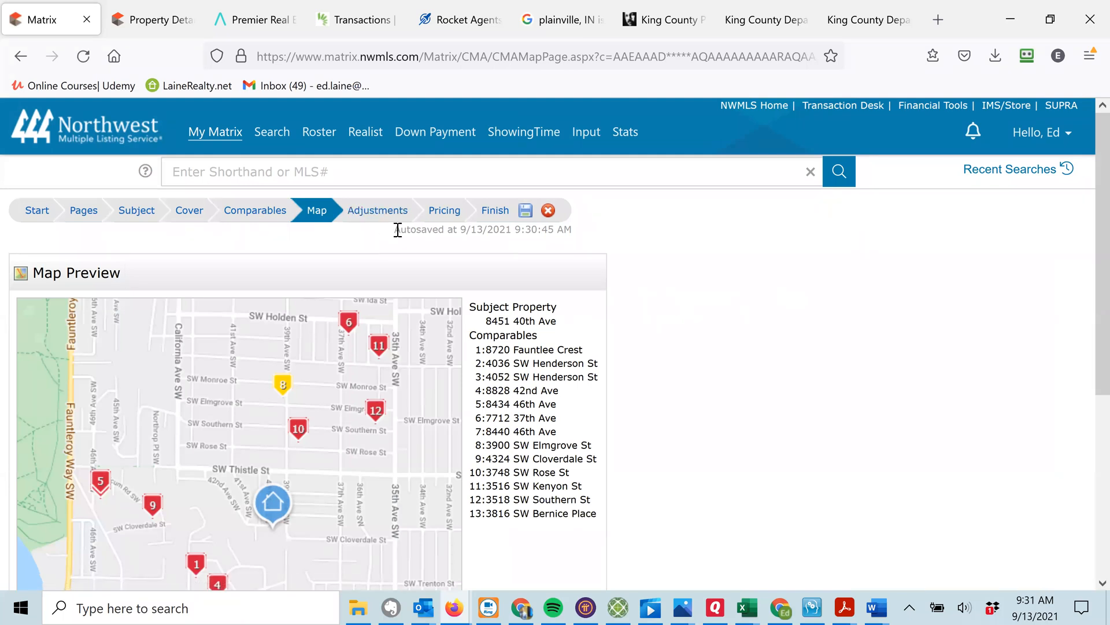
left_click(374, 212)
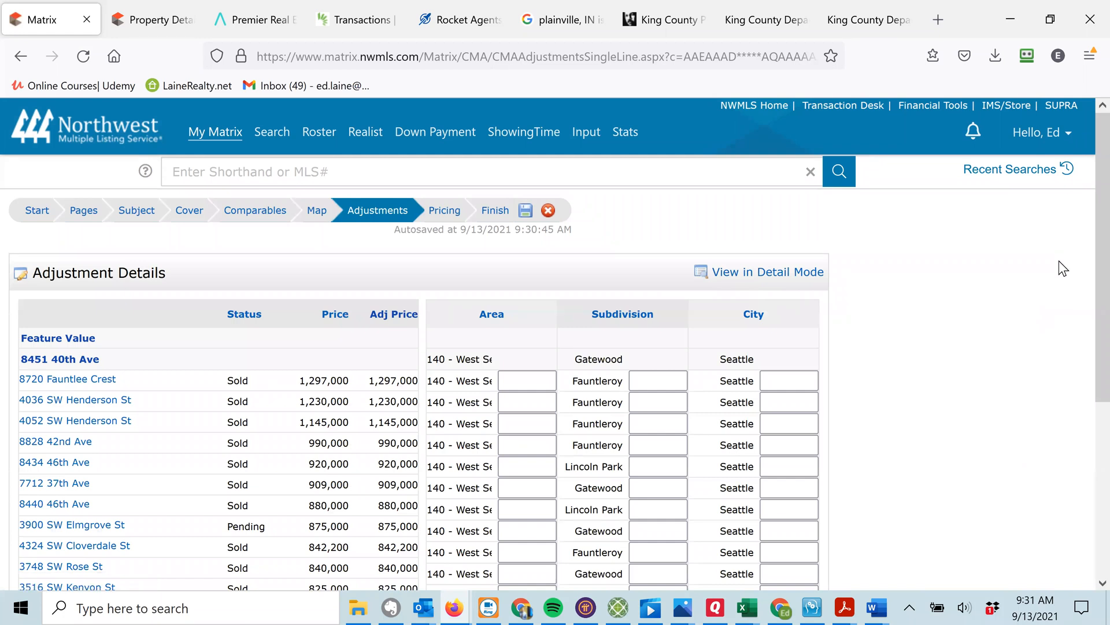
scroll(1082, 306, "down", 3)
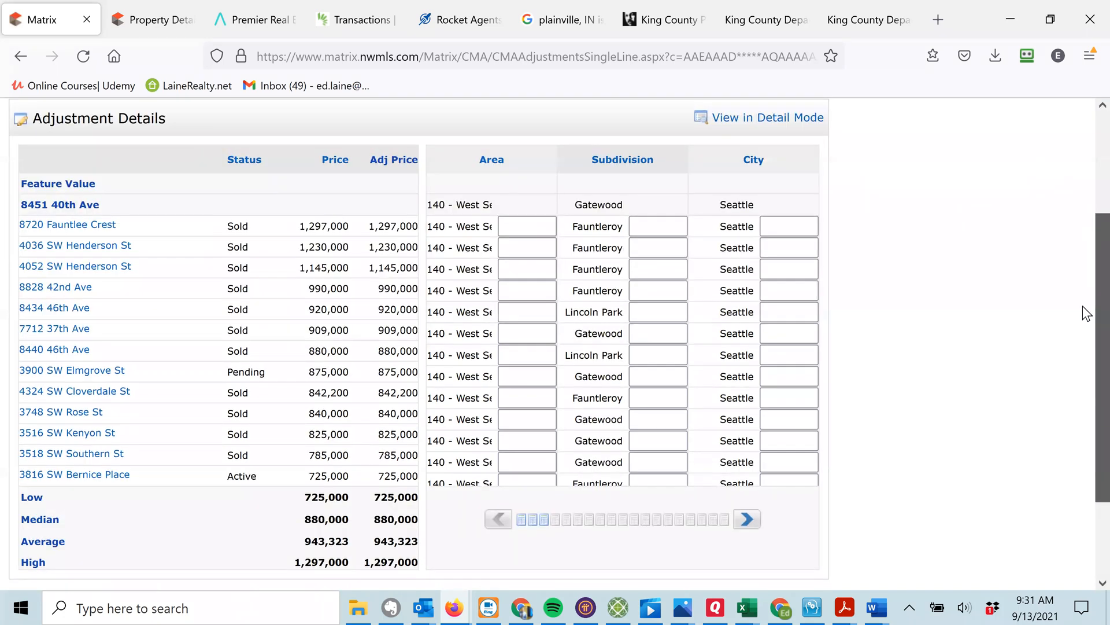
scroll(1083, 306, "up", 3)
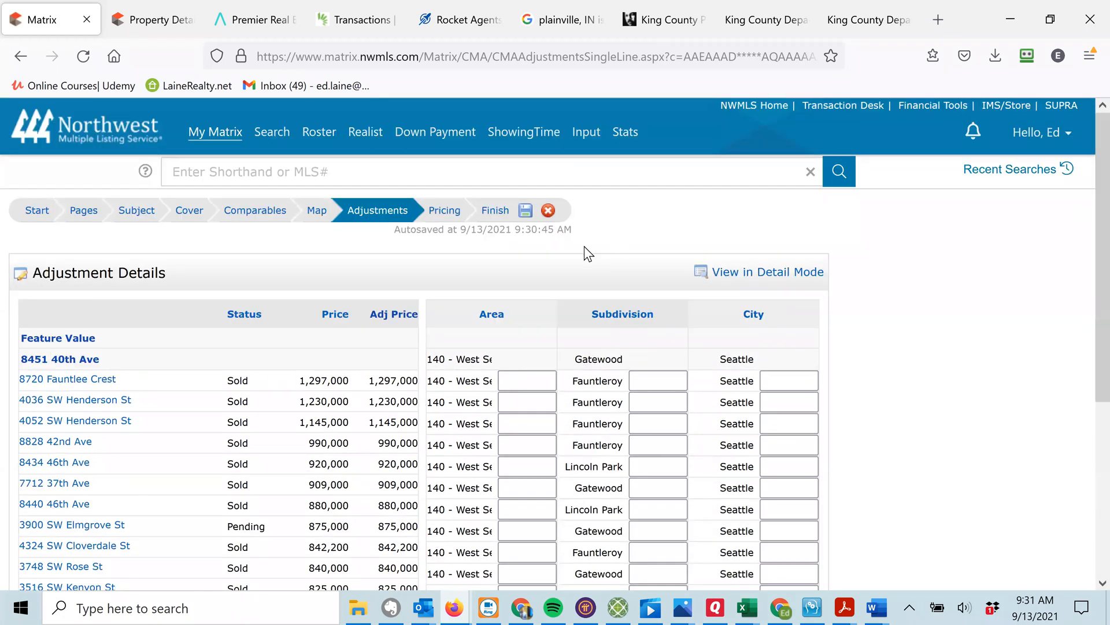
left_click(517, 380)
type("100,000")
key("Tab")
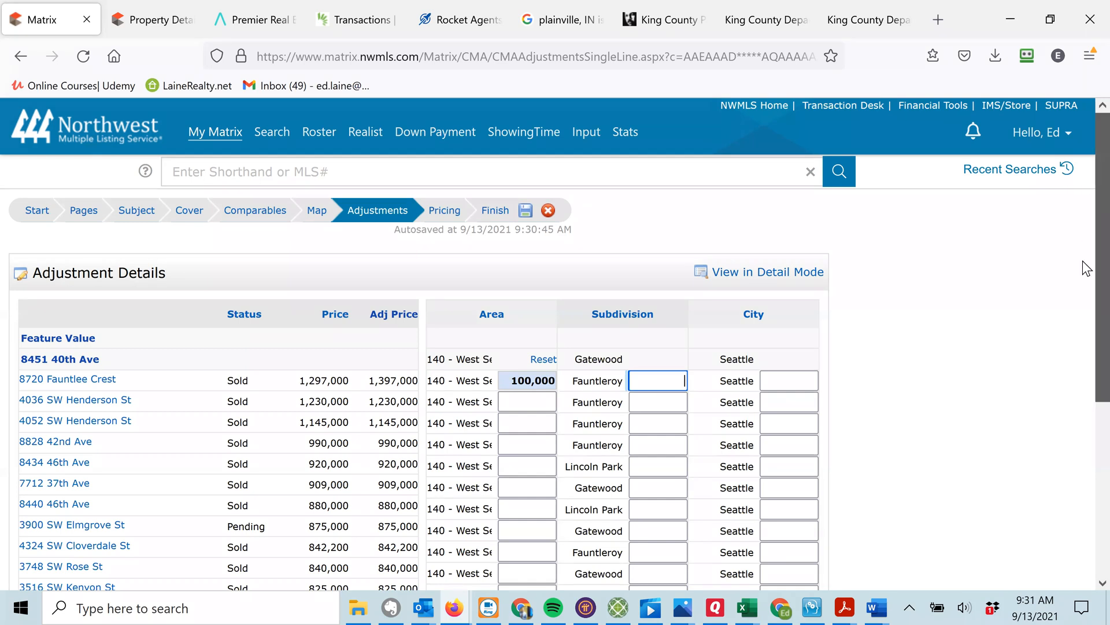
Change the Area adjustment to -50,000, then clear it so no adjustment remains.
scroll(1082, 266, "down", 3)
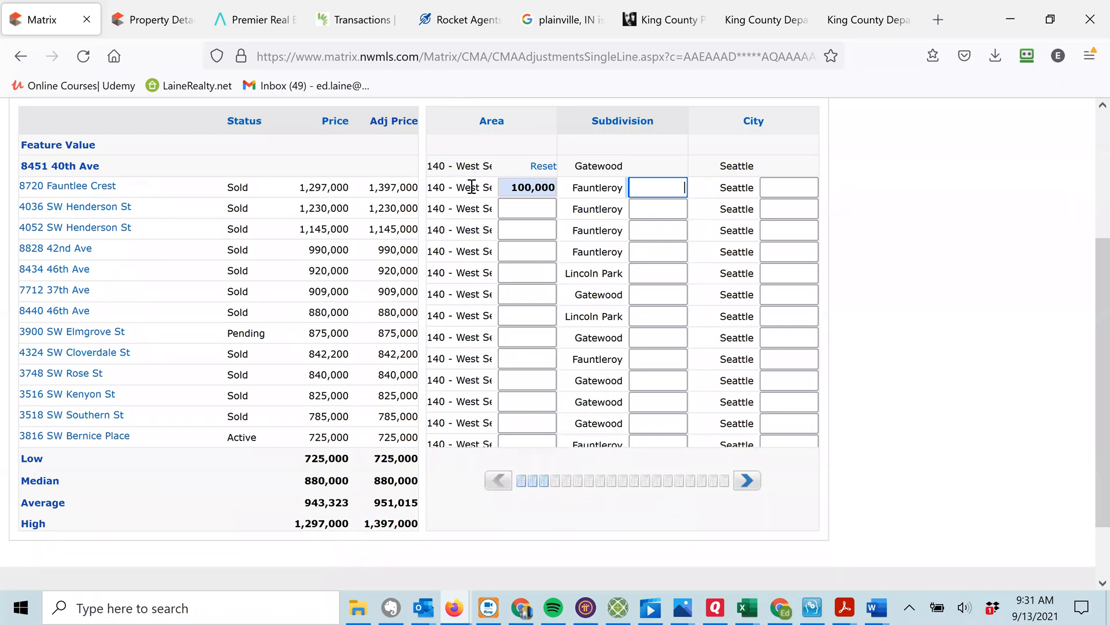
left_click(526, 188)
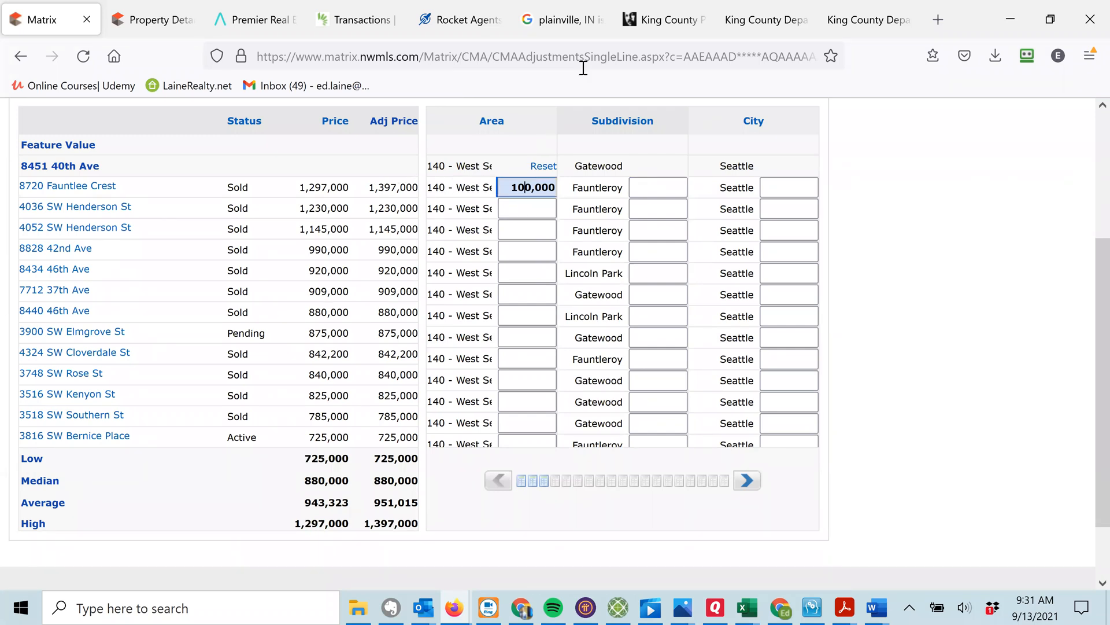
key("BackSpace")
key("BackSpace")
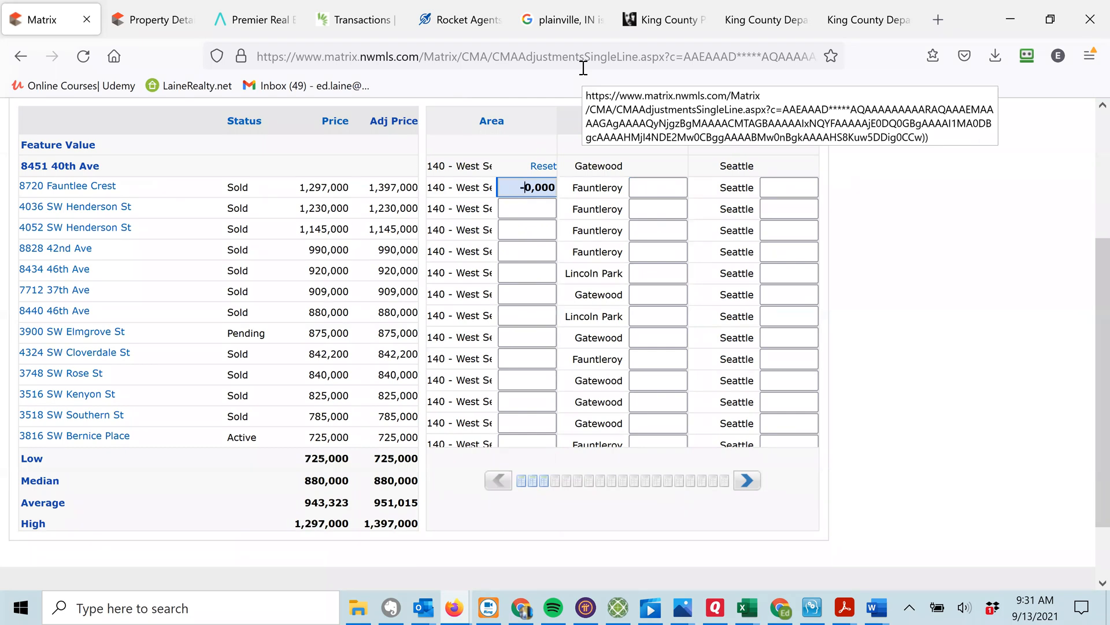
type("5")
key("Tab")
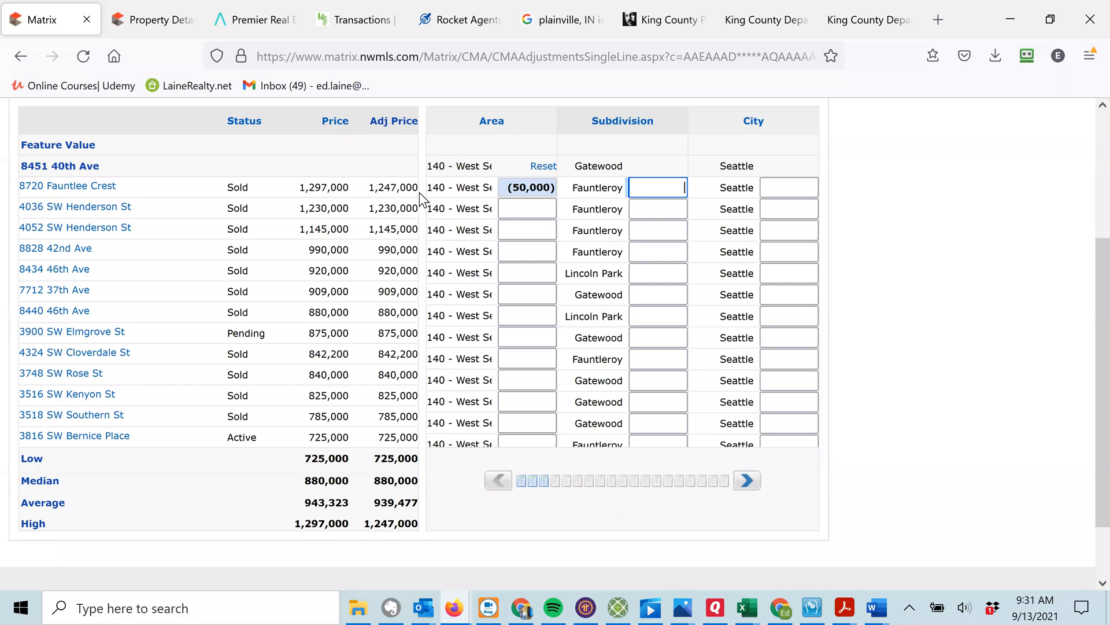
double_click(516, 188)
triple_click(517, 188)
key("BackSpace")
scroll(1082, 347, "up", 2)
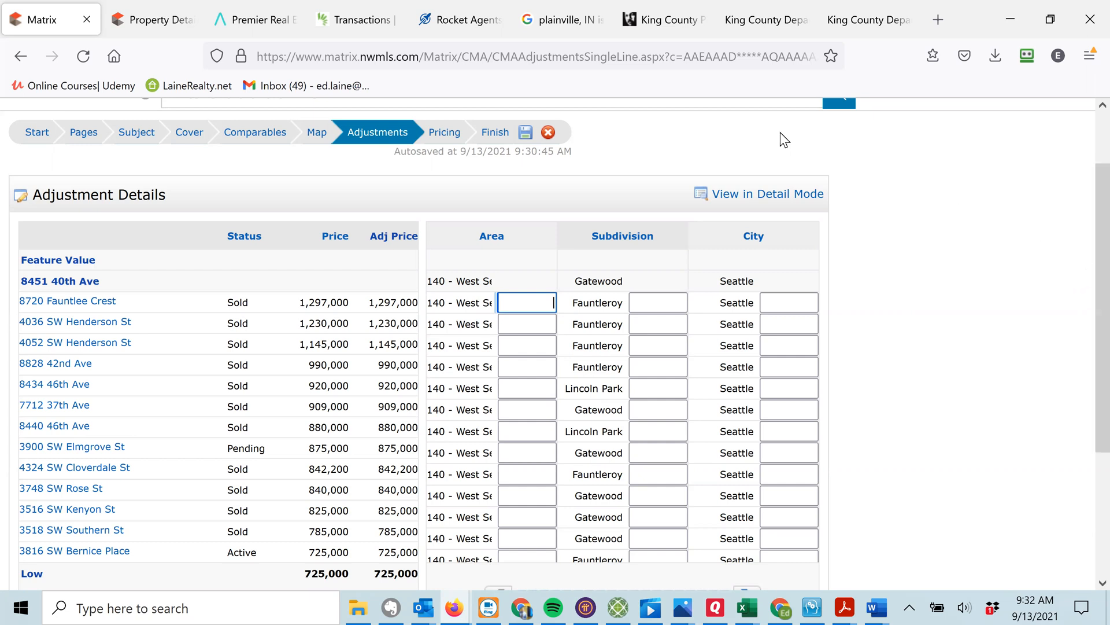
Advance the CMA to the Pricing step summarizing the 13 comparables.
left_click(444, 134)
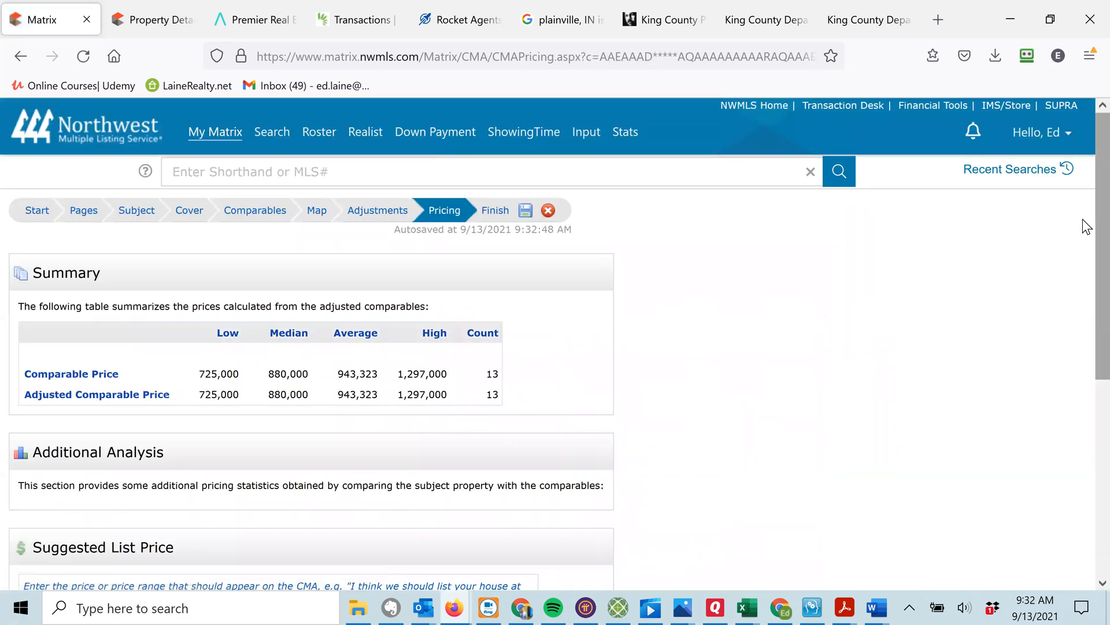
Write the Suggested List Price comment giving a $750,000 - $800,000 market value based on similar comps.
scroll(1083, 243, "down", 4)
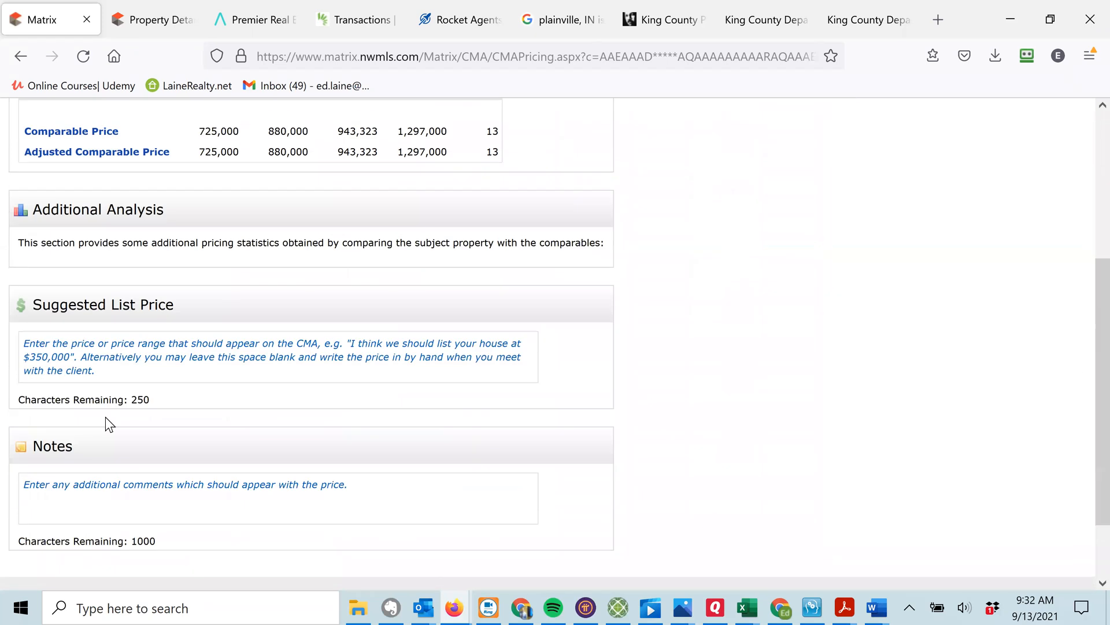
left_click(75, 351)
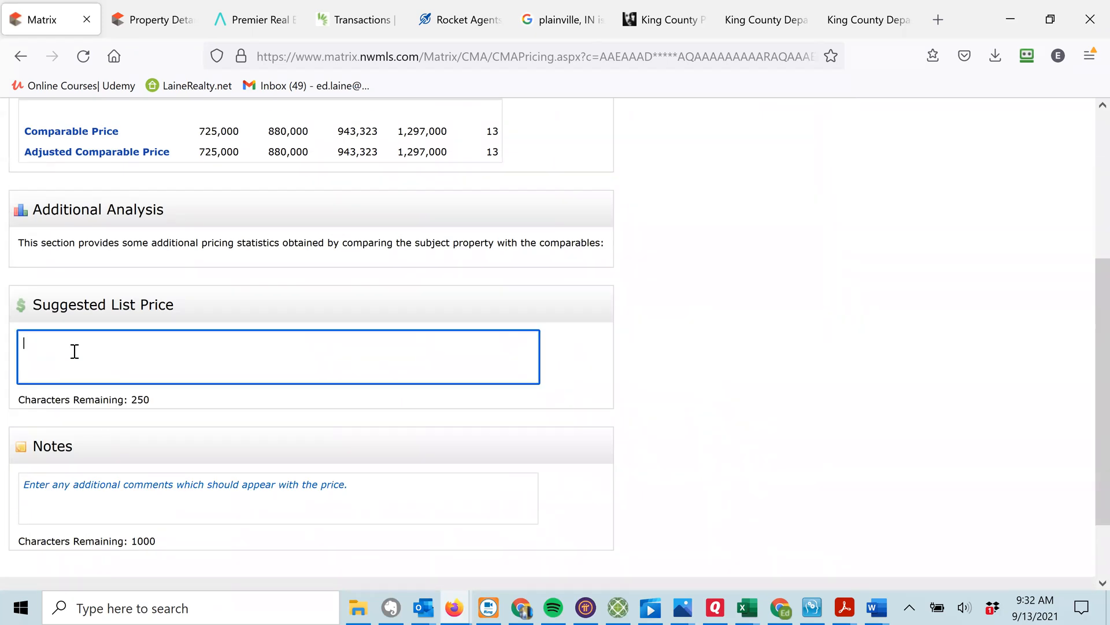
type("Based on the comps in the area that are most similar in design, appeal and v")
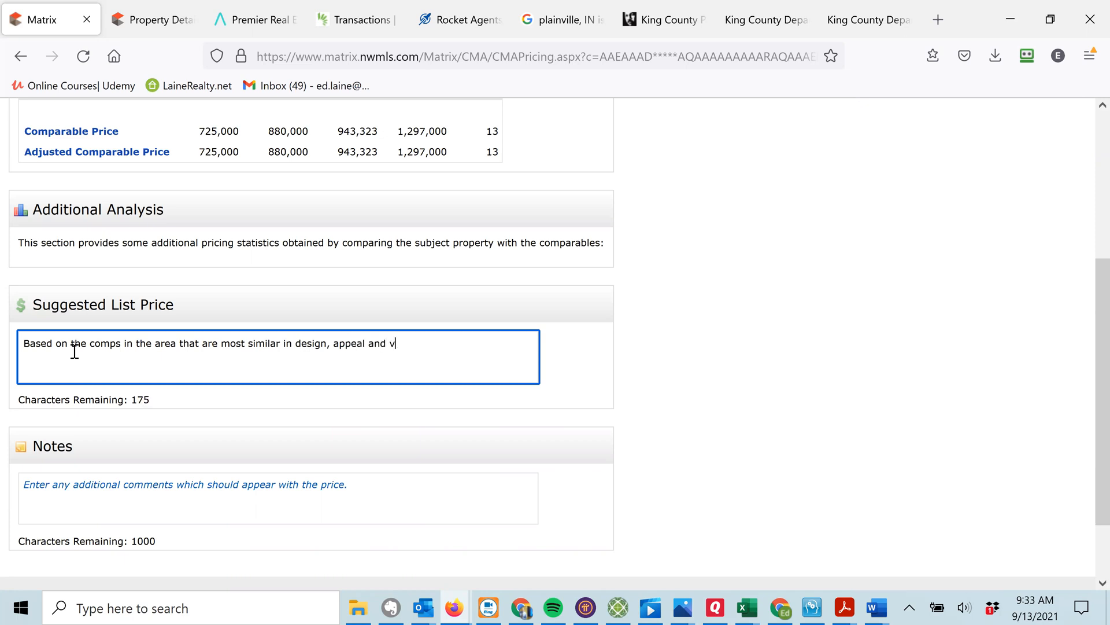
type("iew, your home")
type("'s ma")
type("arkte")
key("BackSpace")
key("BackSpace")
key("BackSpace")
type("et valu")
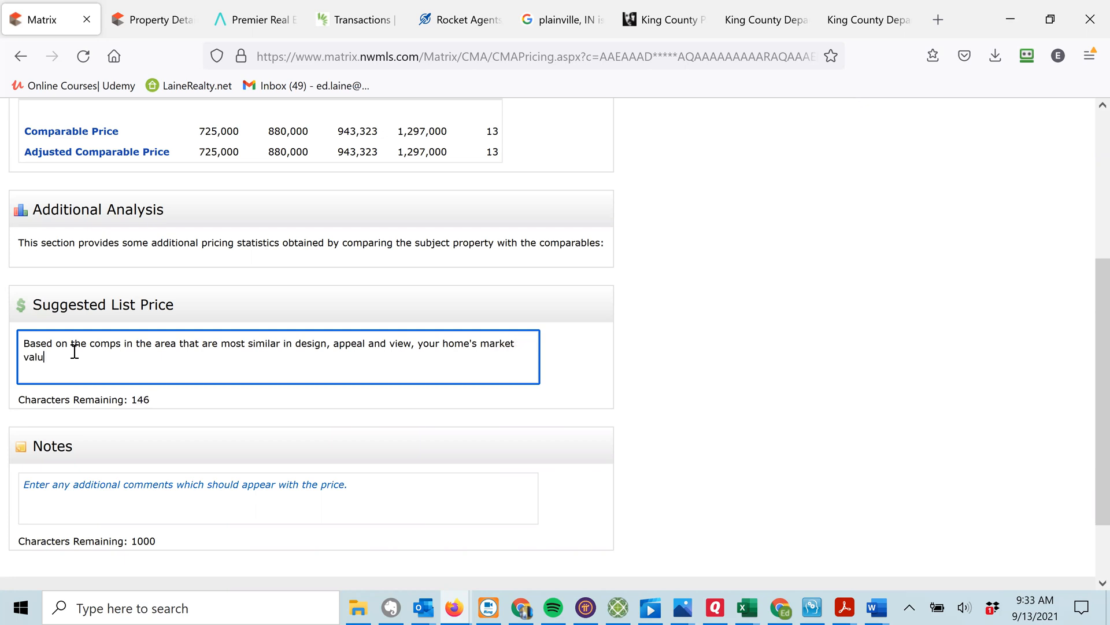
type("e is $")
type("750,000 - $800,000")
type(". The key ")
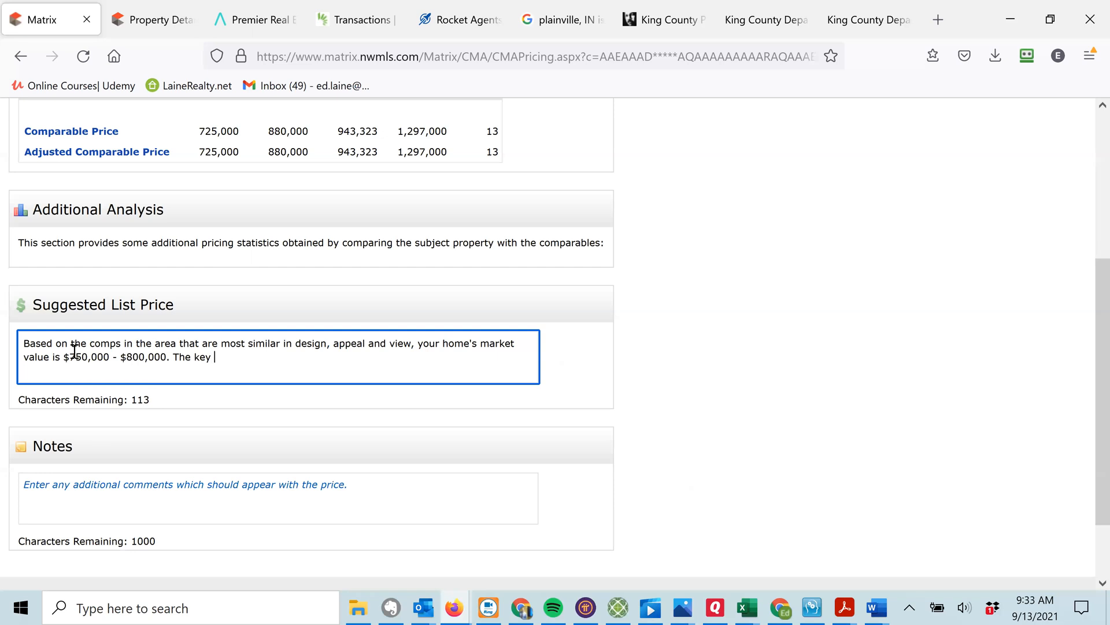
type("is to develp")
key("BackSpace")
type("op a property")
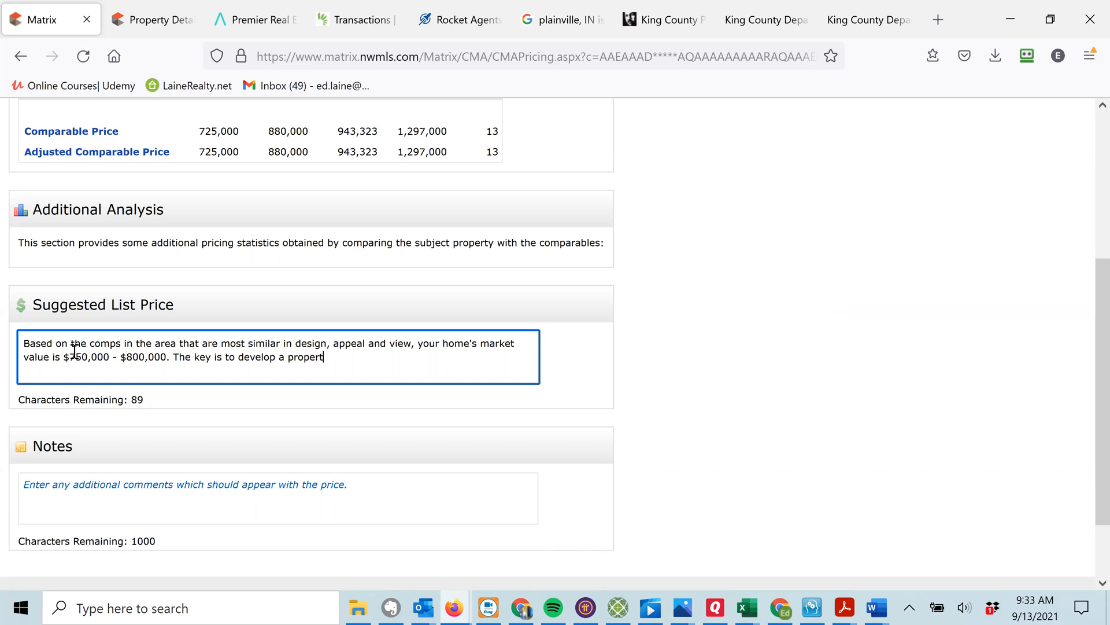
key("BackSpace")
Finish the comment with 'Listing Price Strategy.' and sentences about comps selling higher with strong interest.
type("Listing Price Strategf")
key("BackSpace")
type("y. Many ")
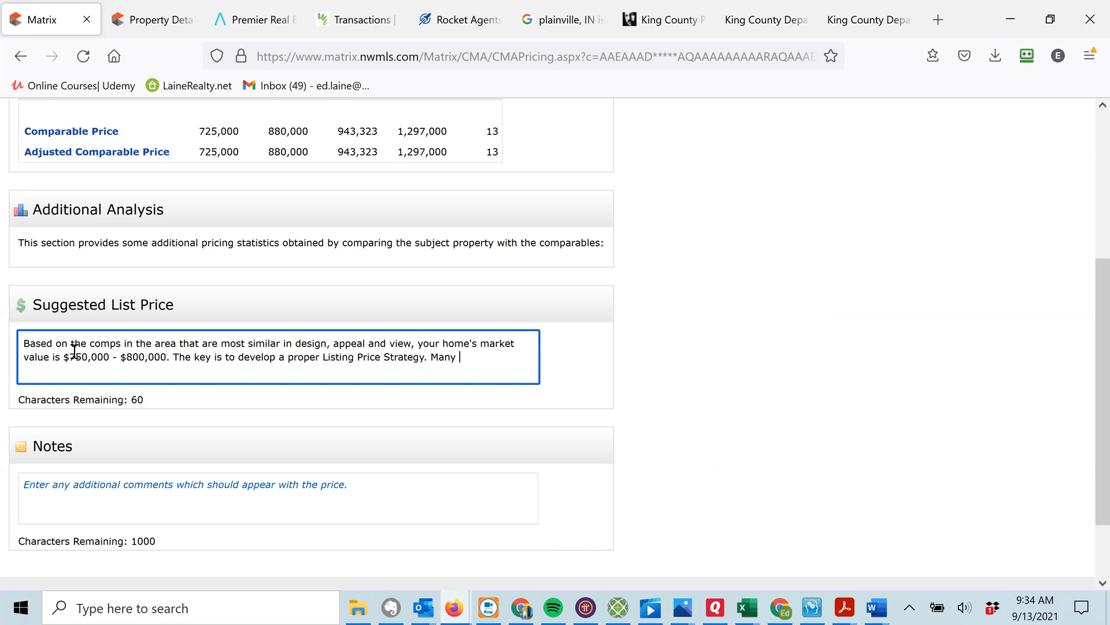
type("of the comops")
key("BackSpace")
key("BackSpace")
type("mops")
key("BackSpace")
key("BackSpace")
key("BackSpace")
type("ps in this report s")
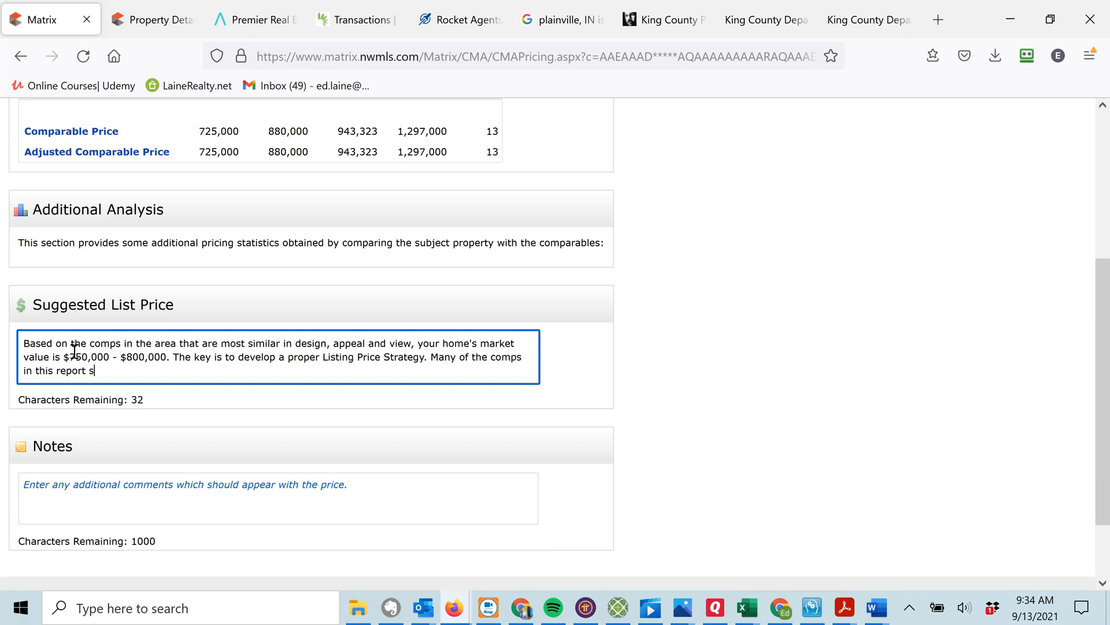
type("old for more, but they sold at")
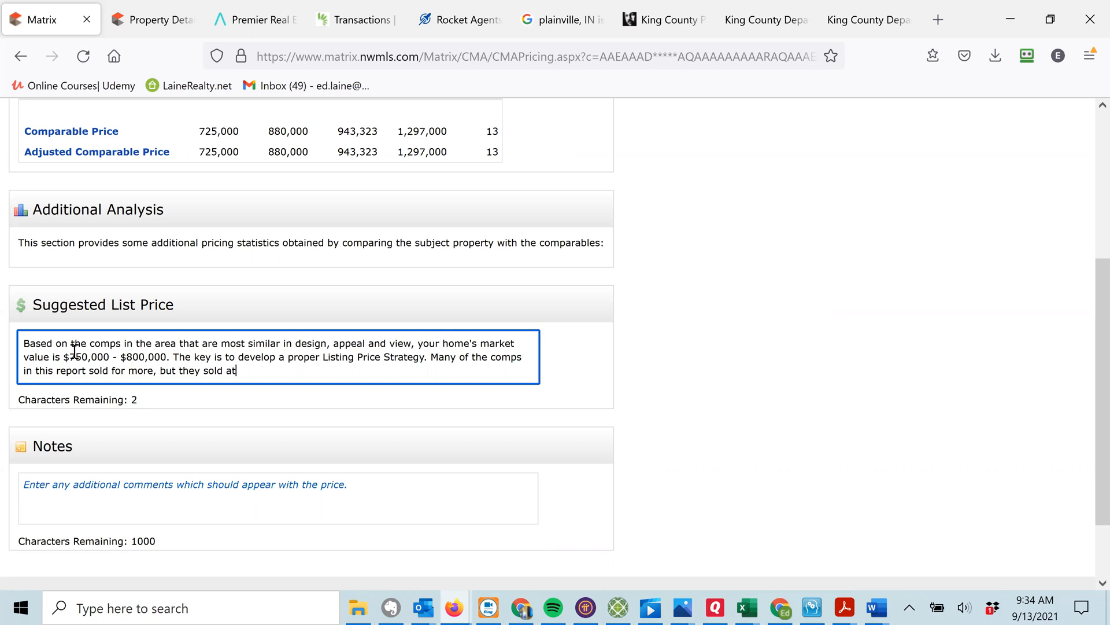
type(" a higher pric")
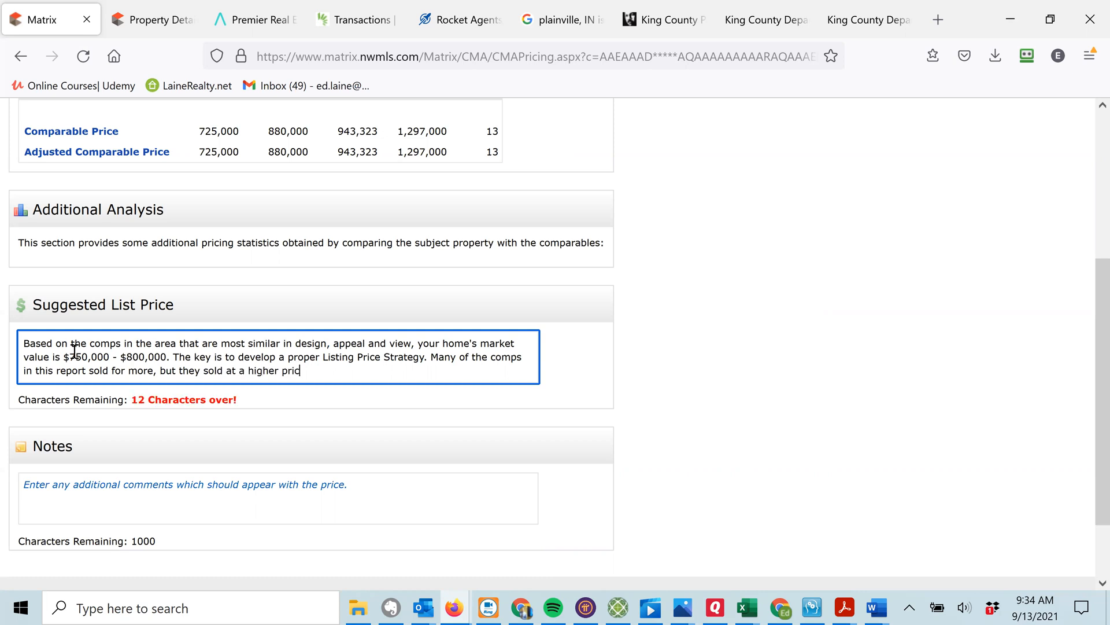
type("e (in some cases over $200,000 over asking) be")
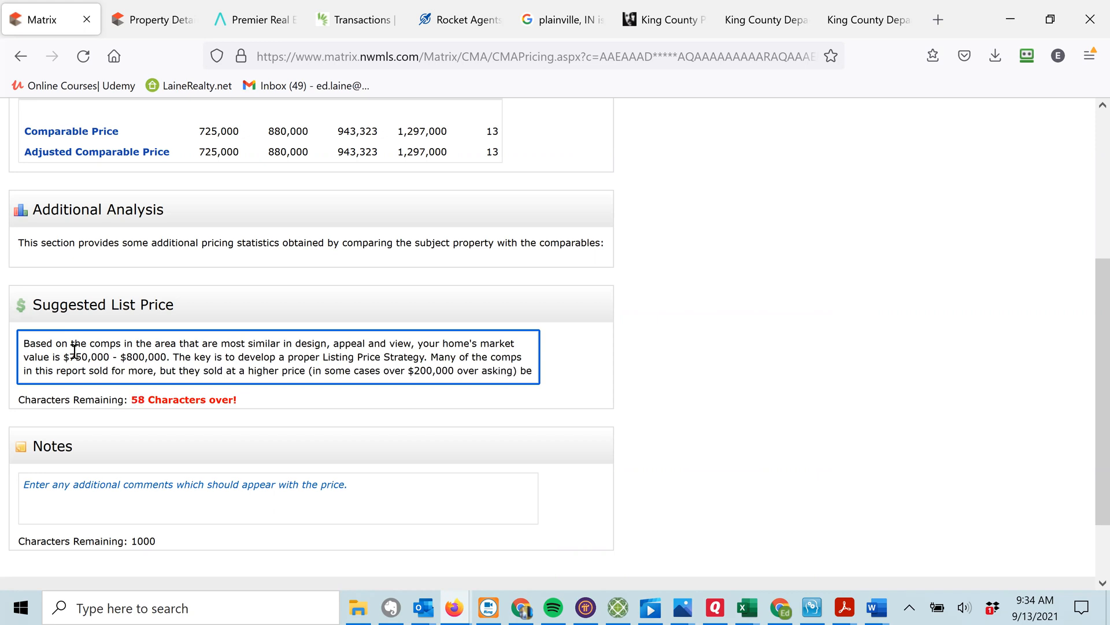
type("cause")
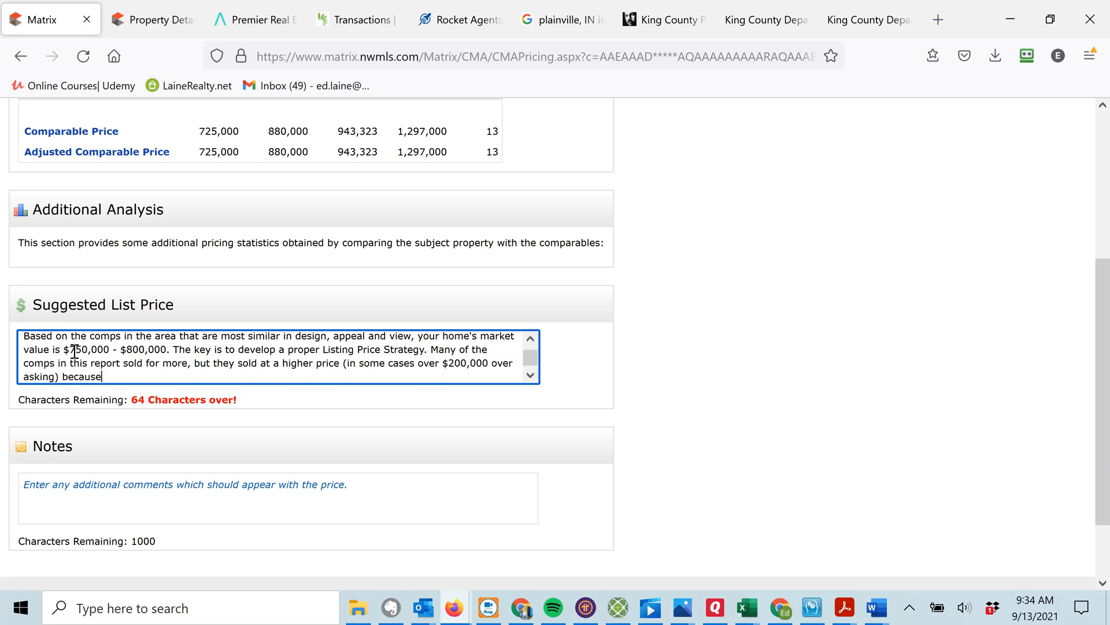
type(" they started at a lower price and")
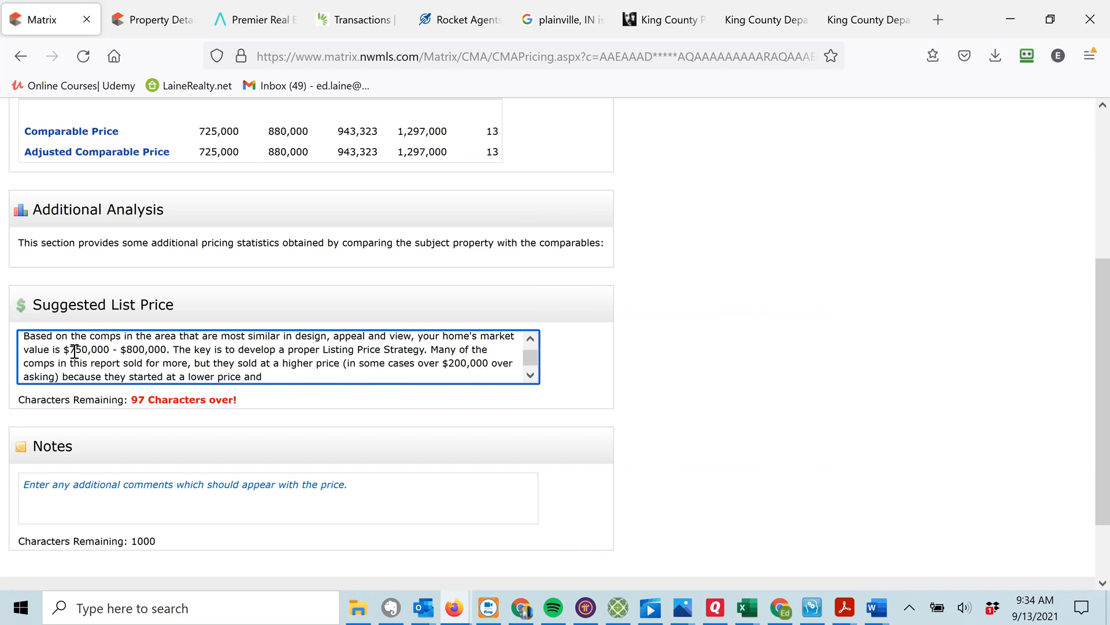
type(" attraced")
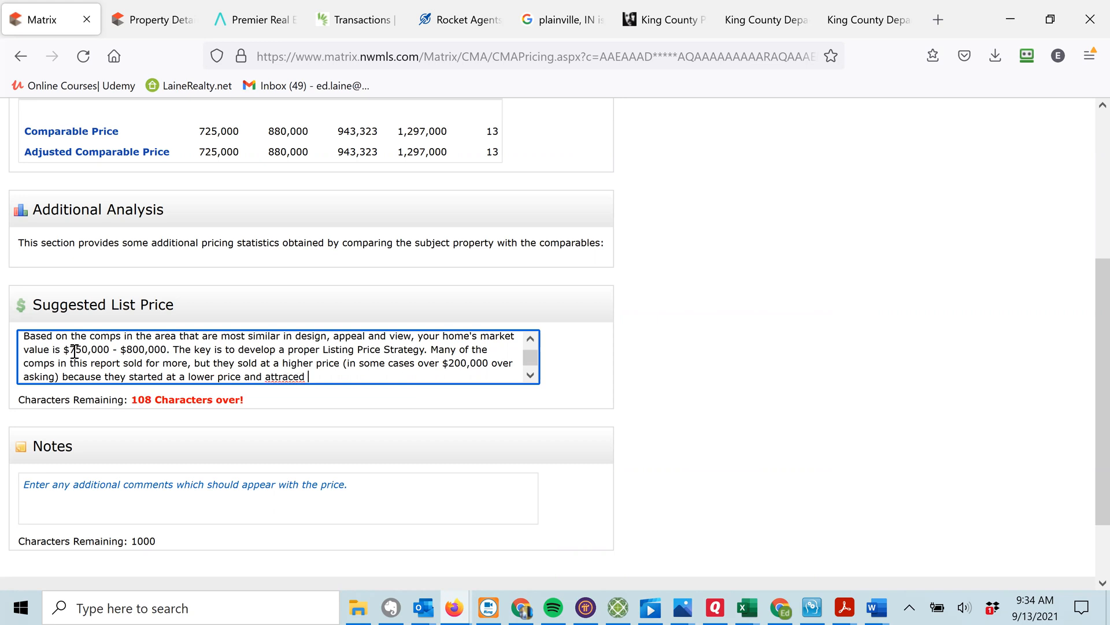
key("BackSpace")
key("BackSpace")
key("BackSpace")
type("ted strong interest.")
Cut the over-limit 'Many of the comps…' sentences so the comment ends at 'proper Listing Price Strategy.'.
key("shift+Up")
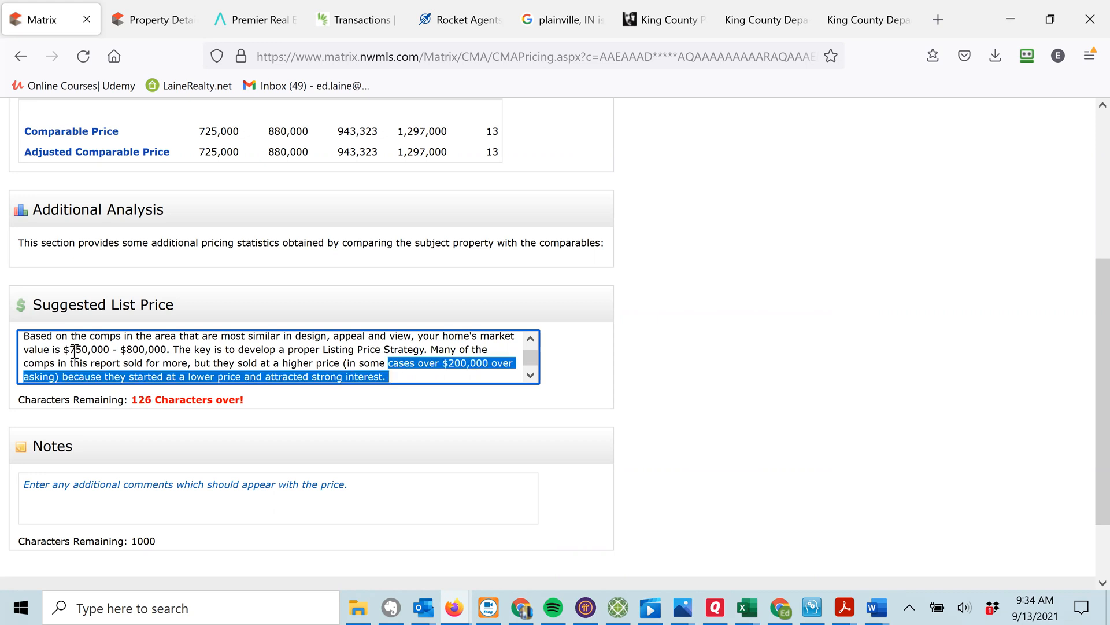
key("shift+Up")
key("shift+Left")
key("shift+Left")
key("shift+Left")
key("shift+Left")
key("shift+Left")
key("shift+Left")
key("shift+Left")
key("ctrl+shift+Left")
key("ctrl+shift+Left")
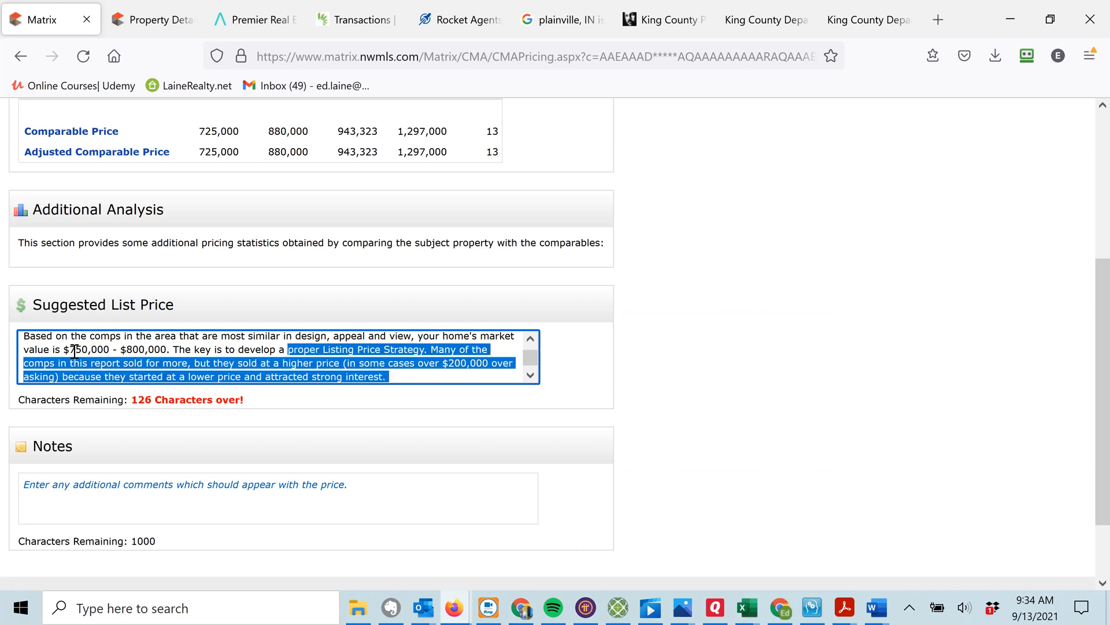
key("shift+Right")
key("shift+Right")
key("shift+Right")
key("shift+Right")
key("shift+Right")
key("shift+Right")
key("shift+Right")
key("shift+Right")
key("shift+Right")
key("shift+Right")
key("shift+Right")
key("shift+Right")
key("shift+Right")
key("shift+Right")
key("shift+Right")
key("shift+Right")
key("shift+Right")
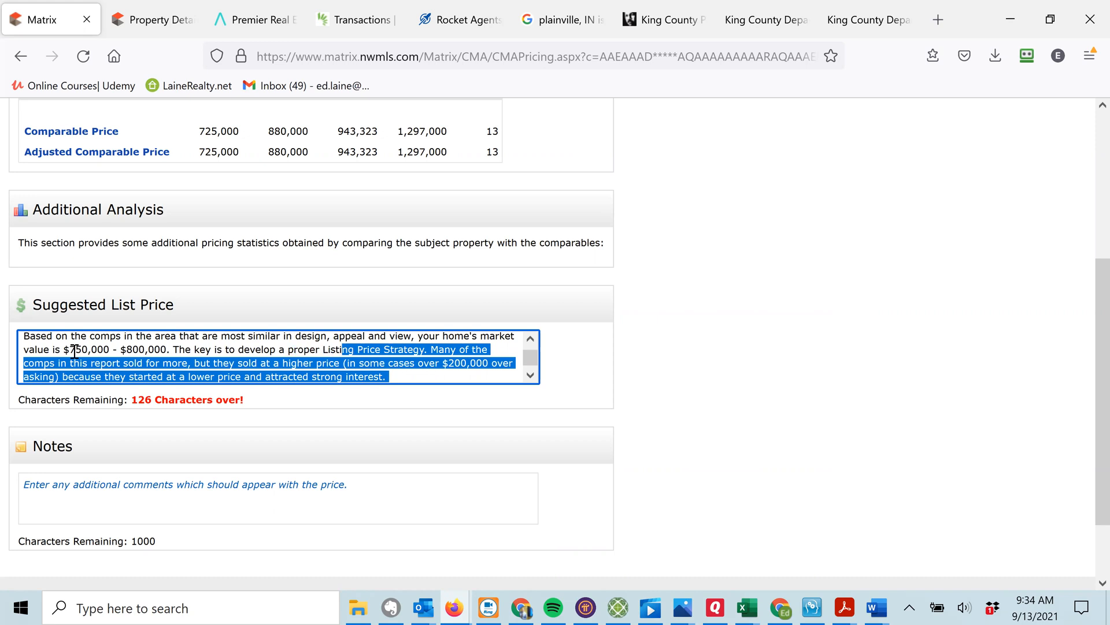
key("shift+Right")
key("shift+Right")
key("shift+Right")
key("shift+Right")
key("shift+Right")
key("shift+Right")
key("shift+Right")
key("shift+Right")
key("shift+Right")
key("shift+Right")
key("shift+Right")
key("shift+Right")
key("shift+Right")
key("shift+Right")
key("ctrl+c")
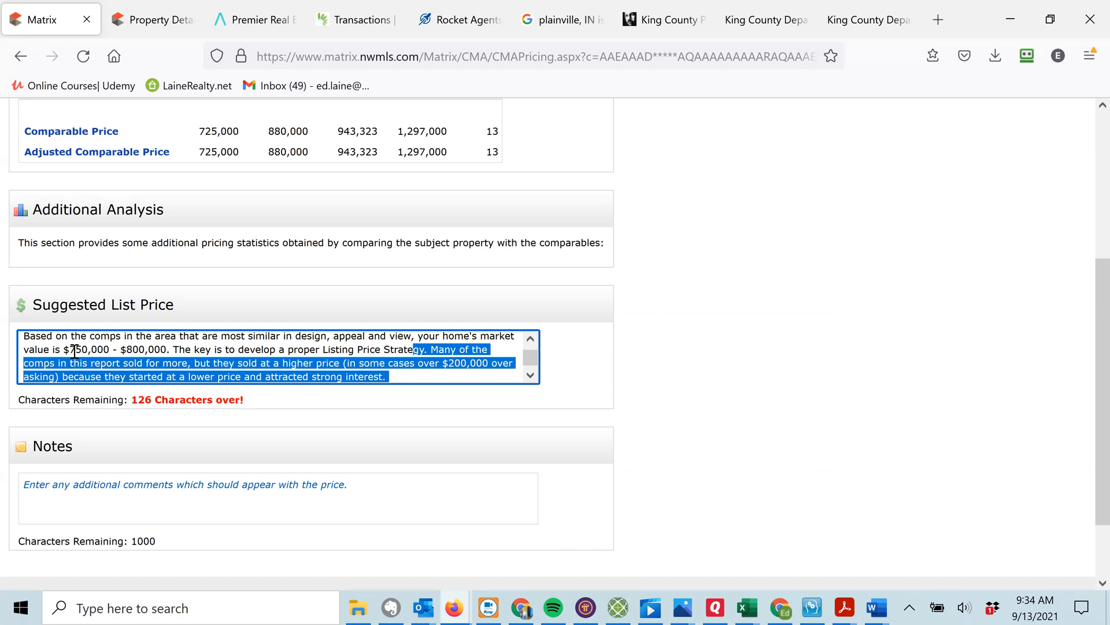
key("Delete")
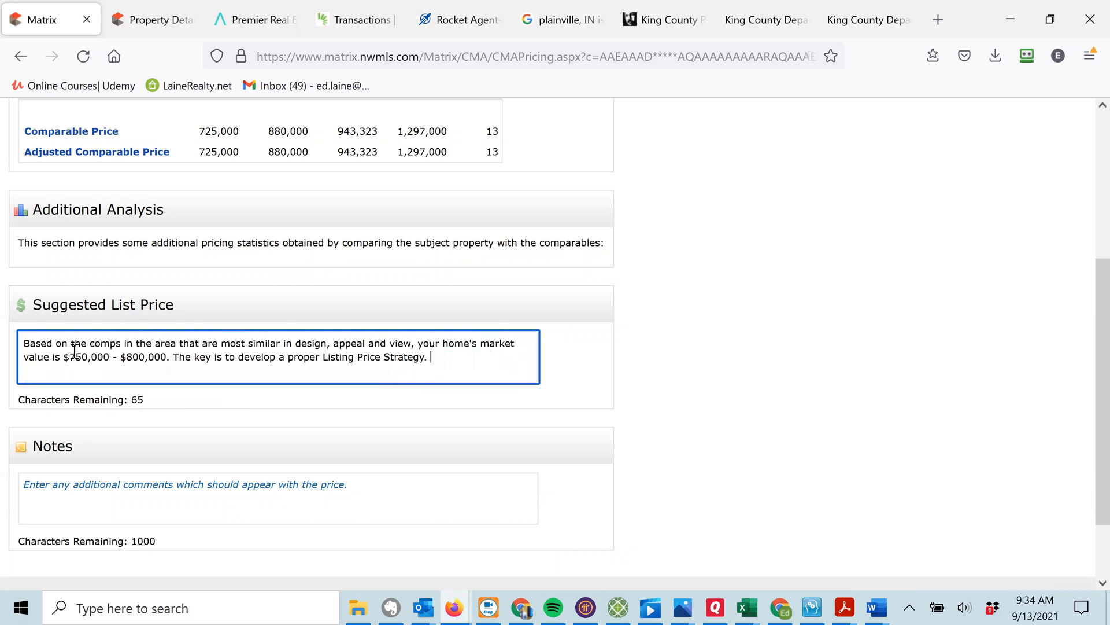
left_click(62, 483)
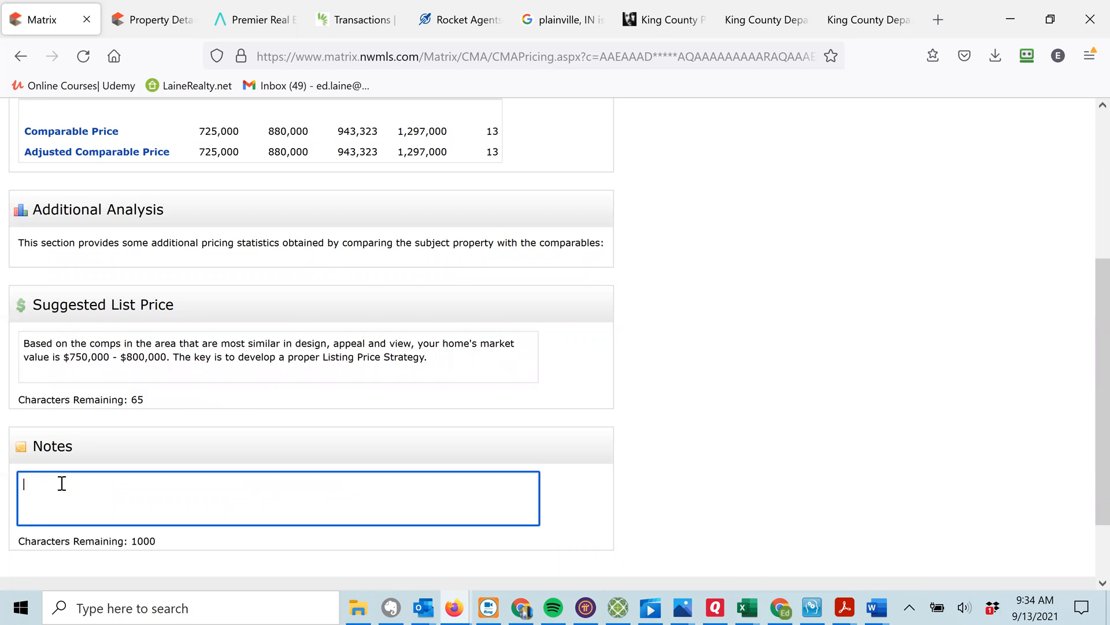
Paste the cut sentences about comps selling over asking into the Notes box.
key("ctrl+v")
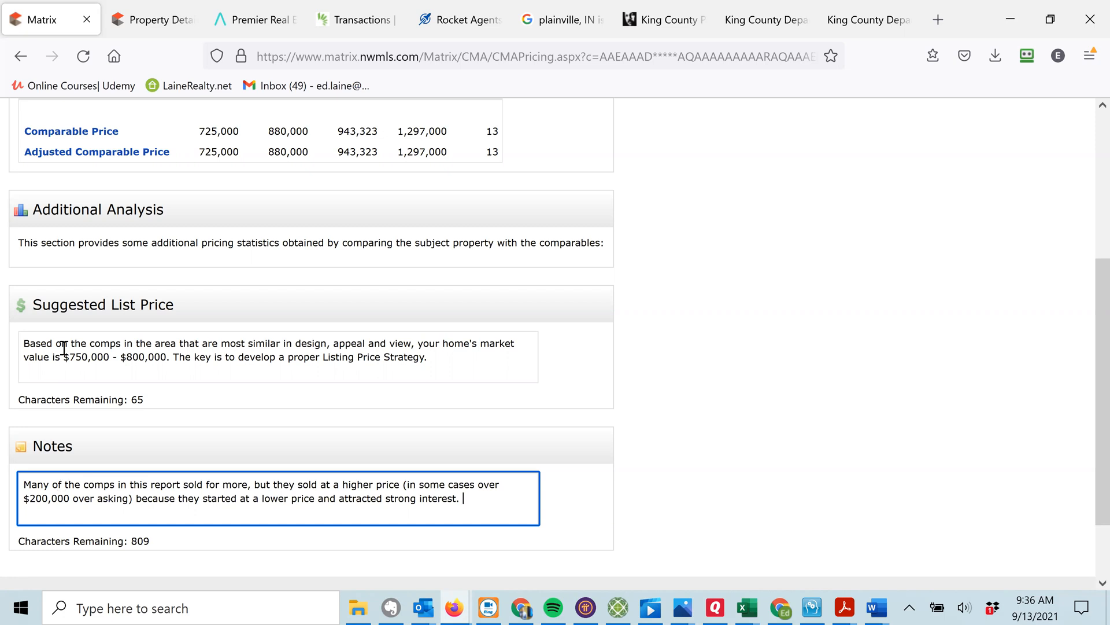
scroll(54, 290, "down", 2)
scroll(58, 405, "up", 5)
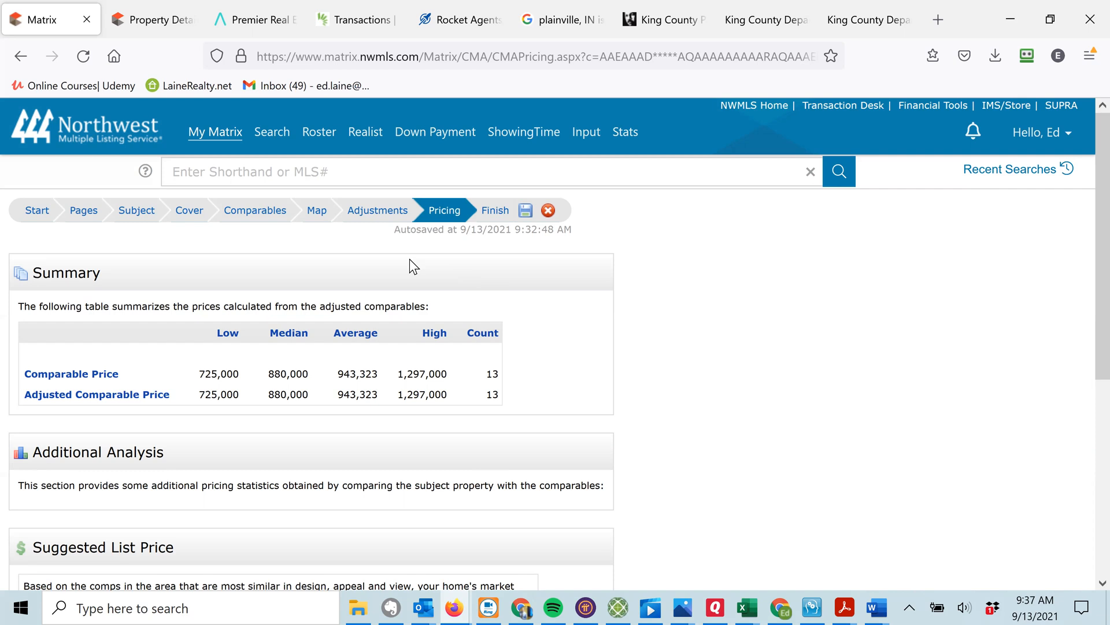
Advance the CMA to its Finish step showing the selected report pages and subject details.
left_click(501, 216)
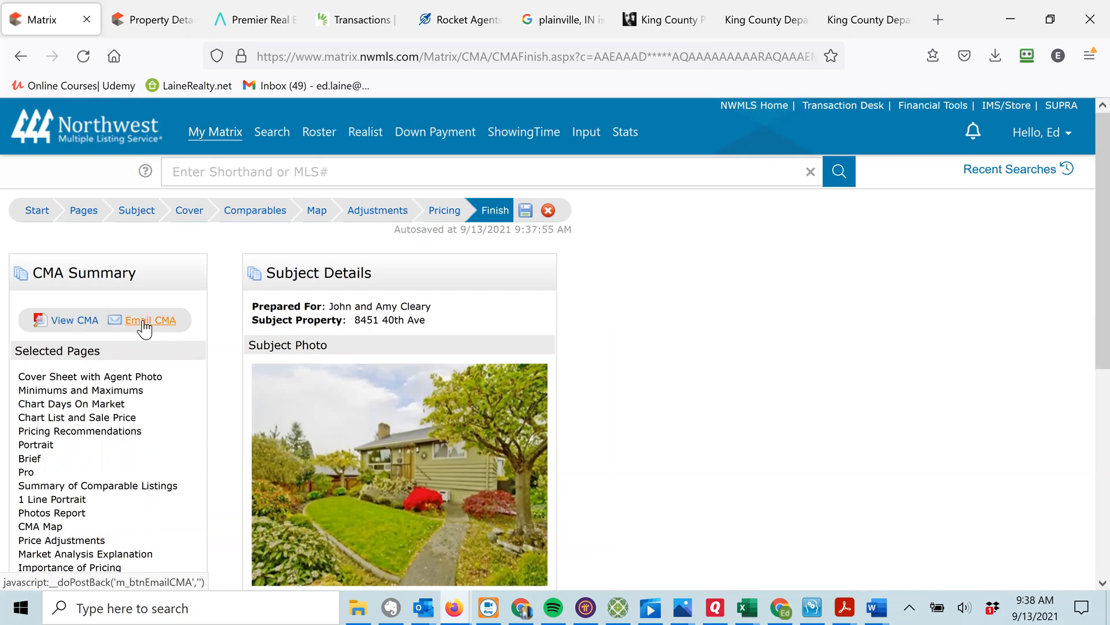
left_click(74, 323)
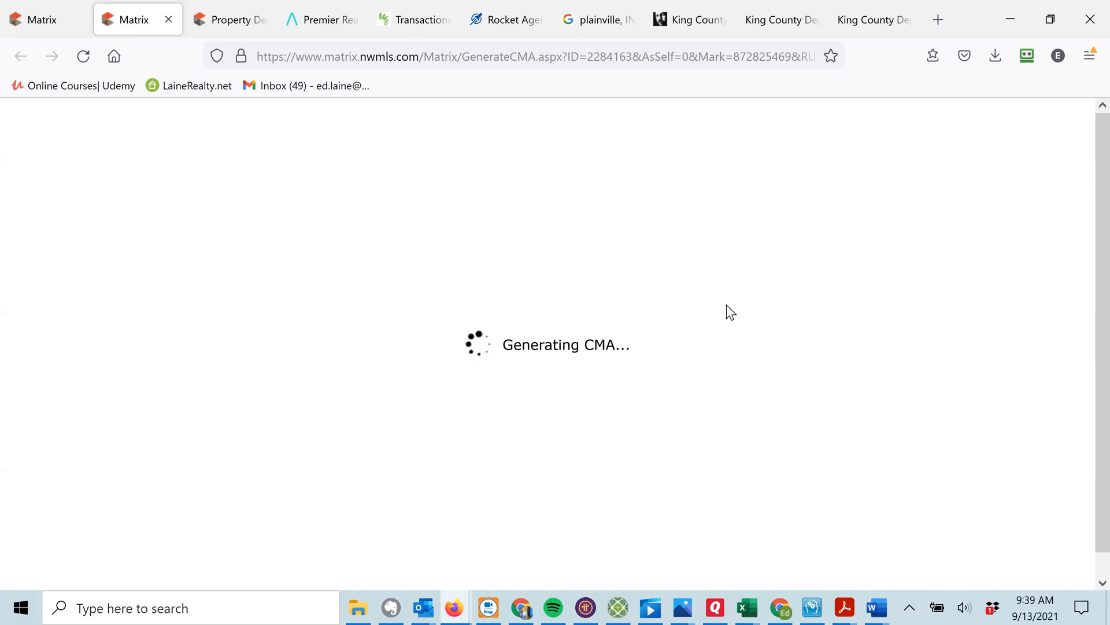
Compose a new Gmail message and insert the 'Market Analysis on your home at' template.
left_click(524, 606)
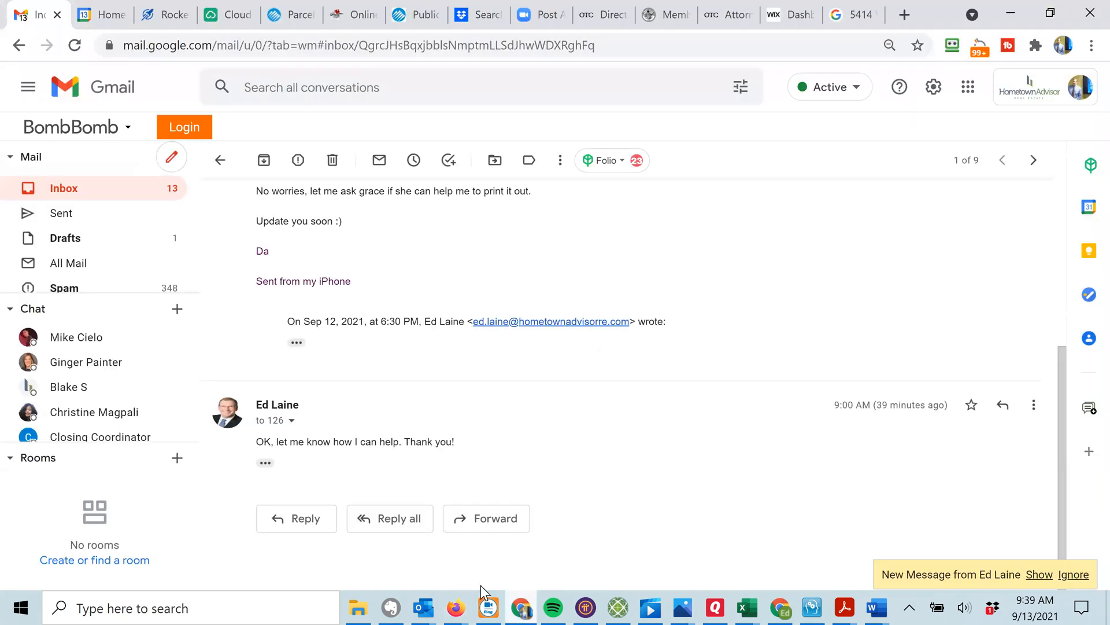
left_click(170, 162)
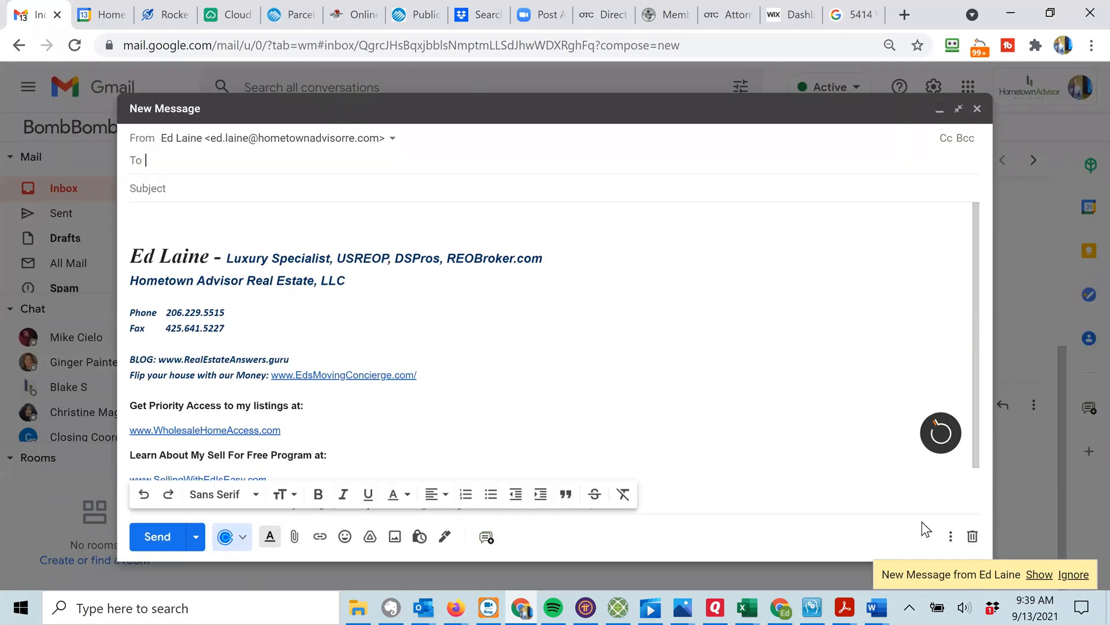
left_click(950, 536)
mouse_move(810, 373)
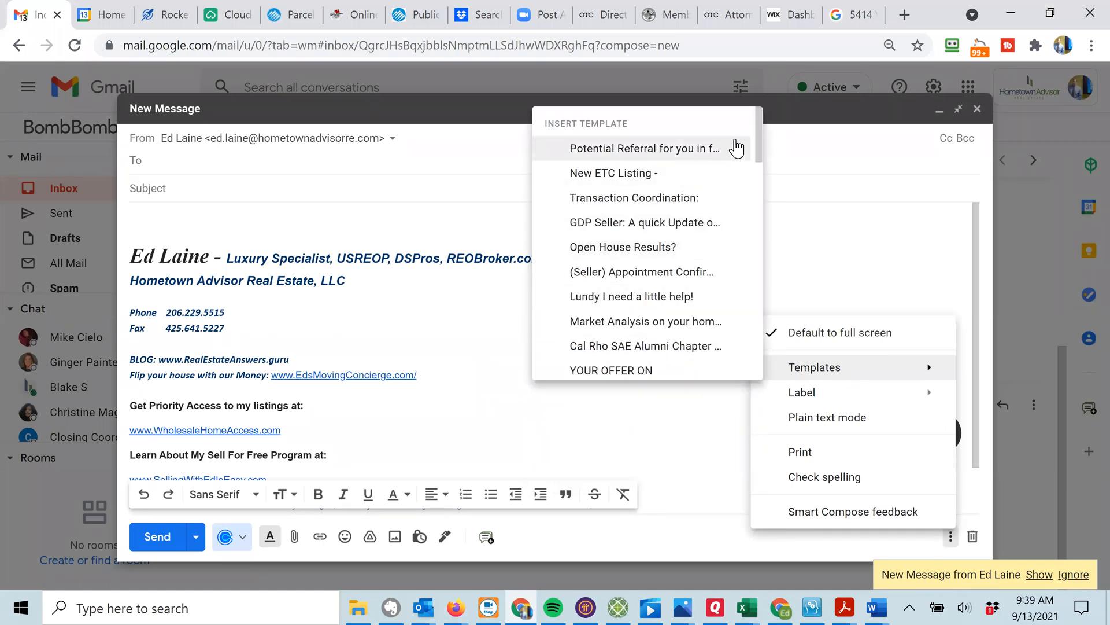
left_click_drag(759, 130, 756, 154)
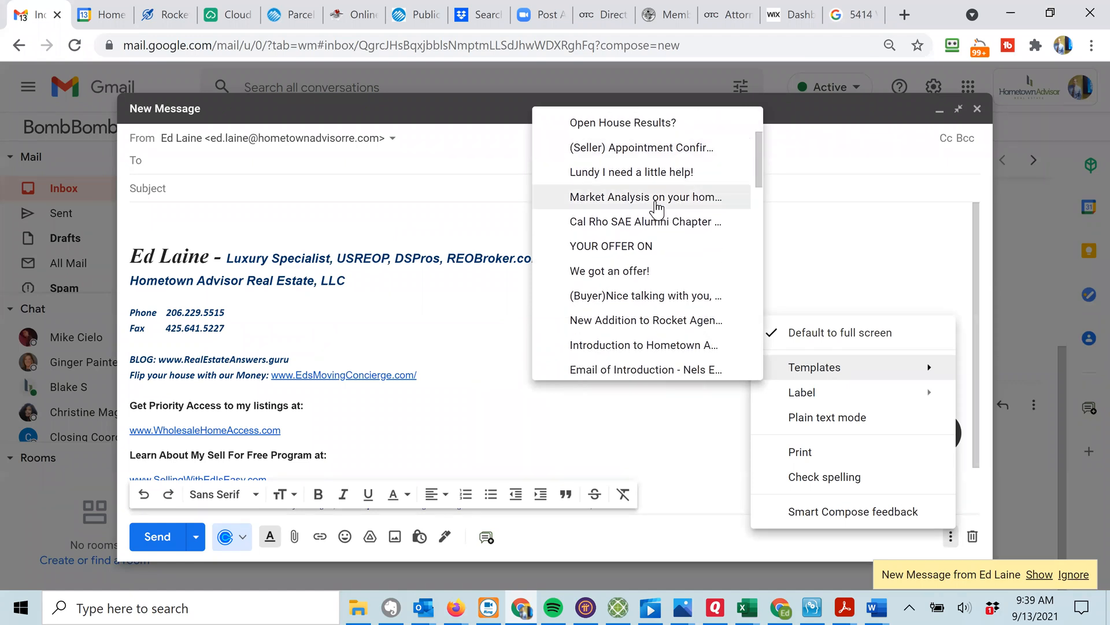
left_click(641, 205)
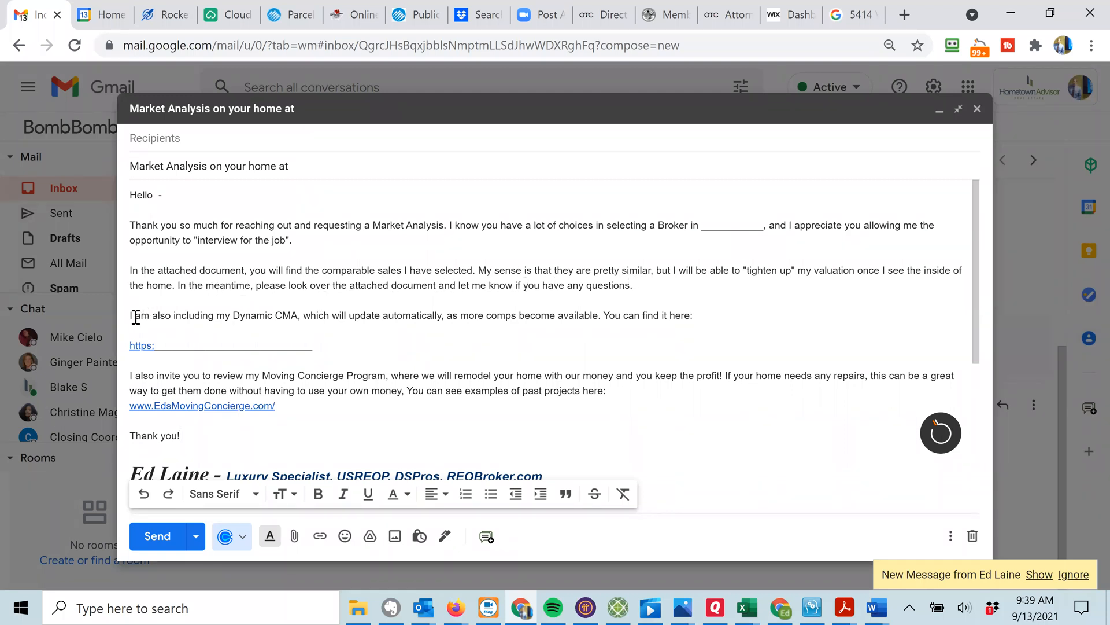
Delete the Dynamic CMA sentence and link lines from the draft.
left_click(133, 316)
key("shift+Down")
key("shift+Down")
key("shift+Down")
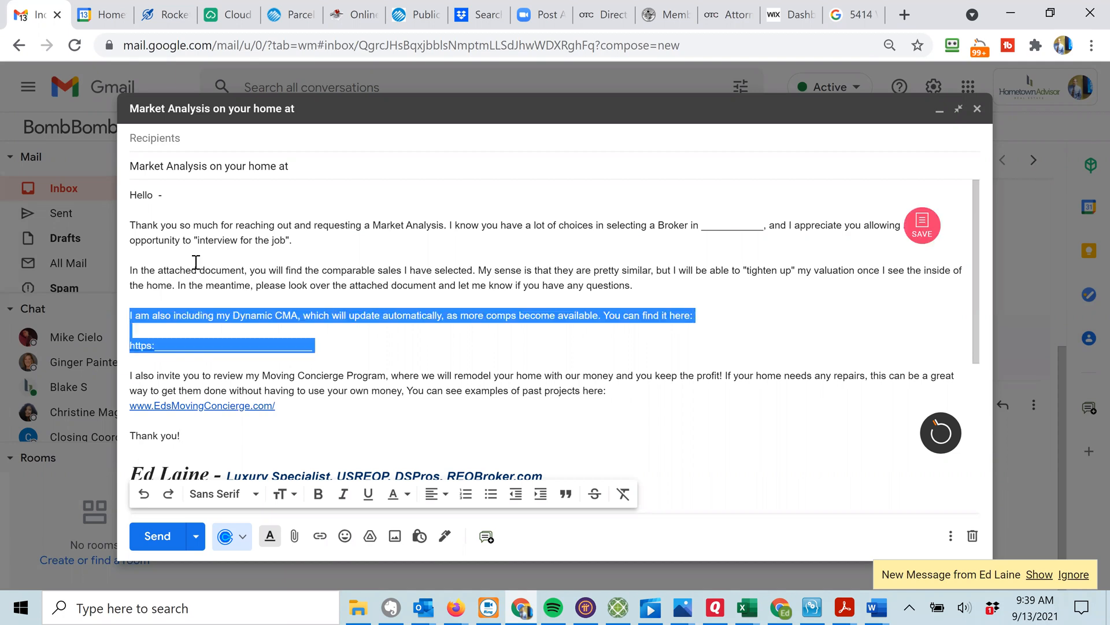
key("BackSpace")
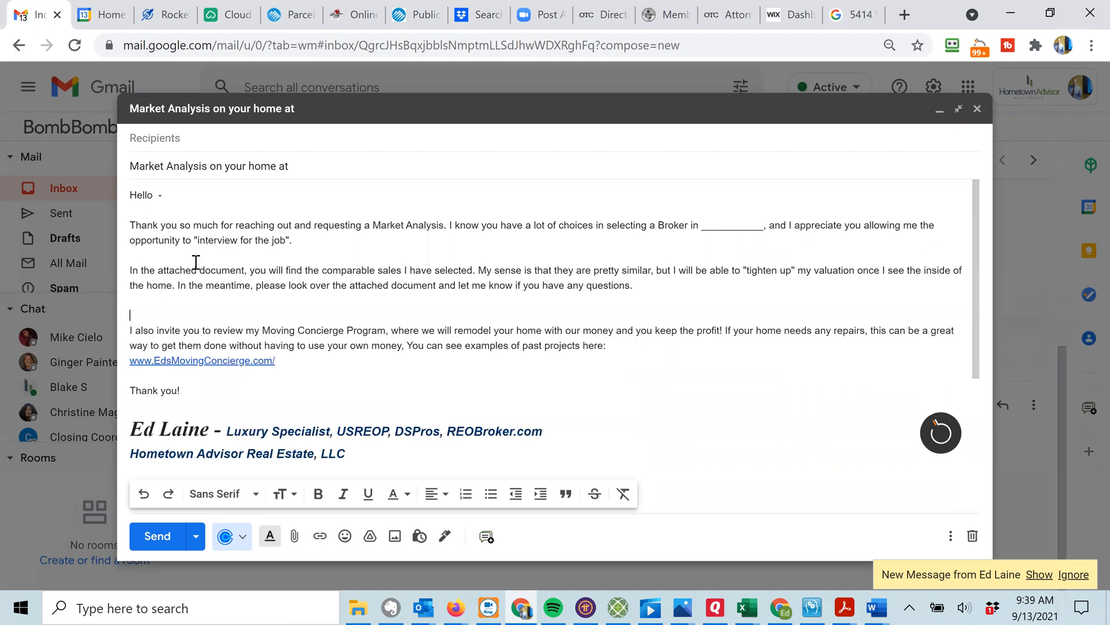
key("Delete")
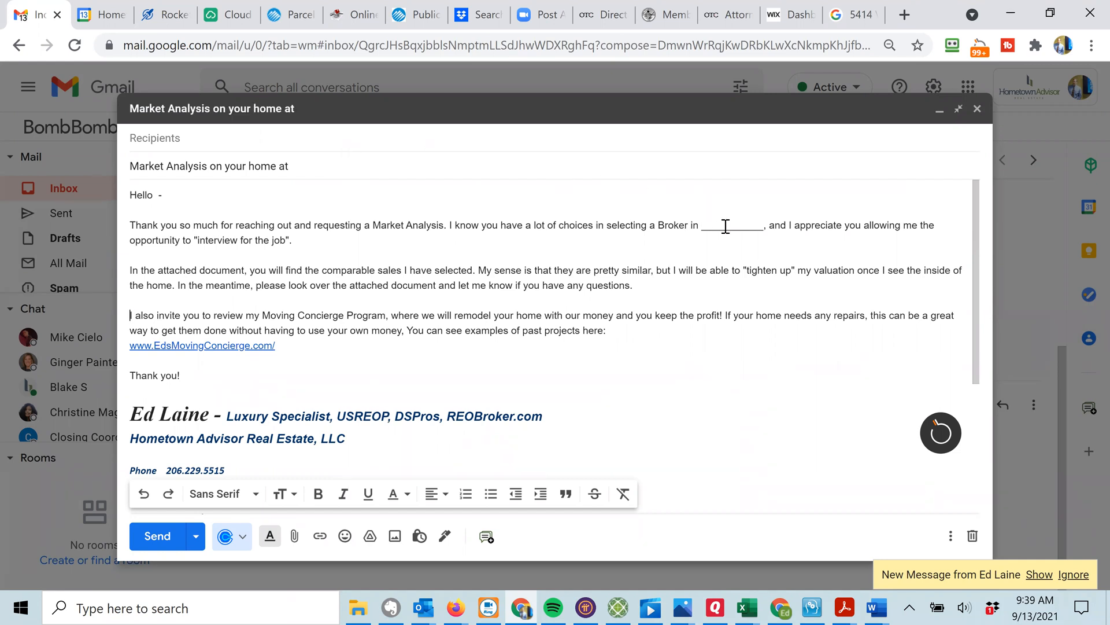
double_click(725, 226)
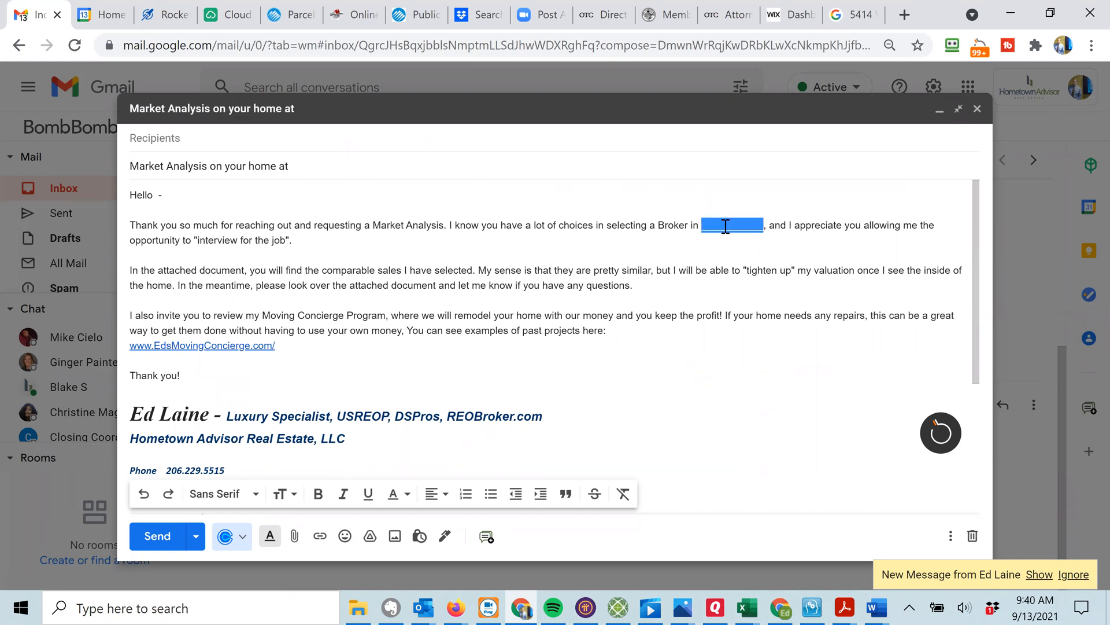
type("Sa")
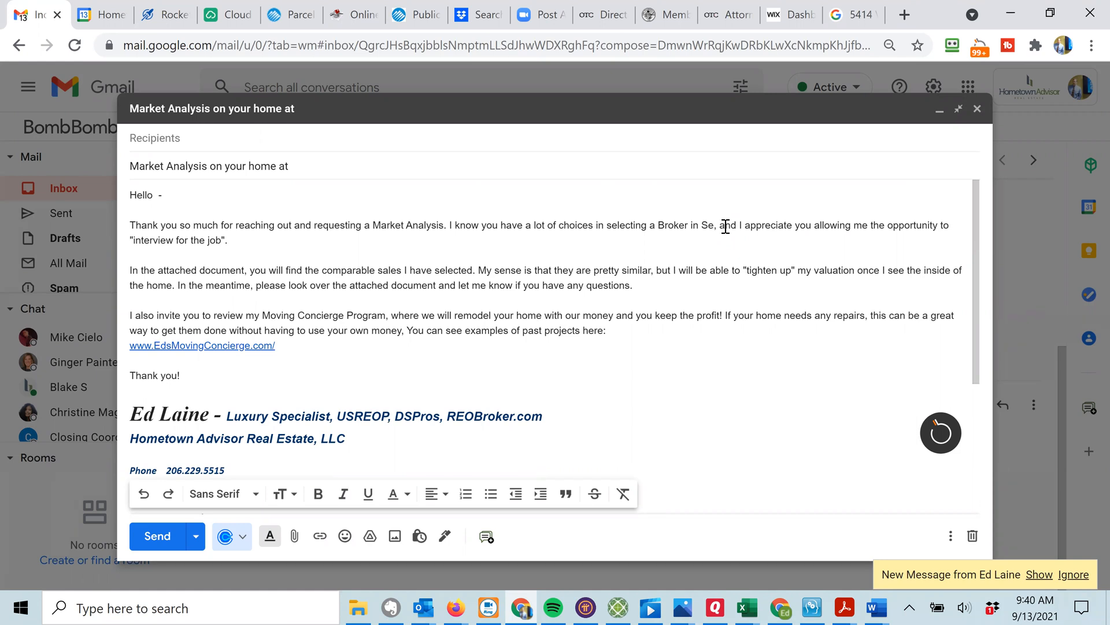
type("attle")
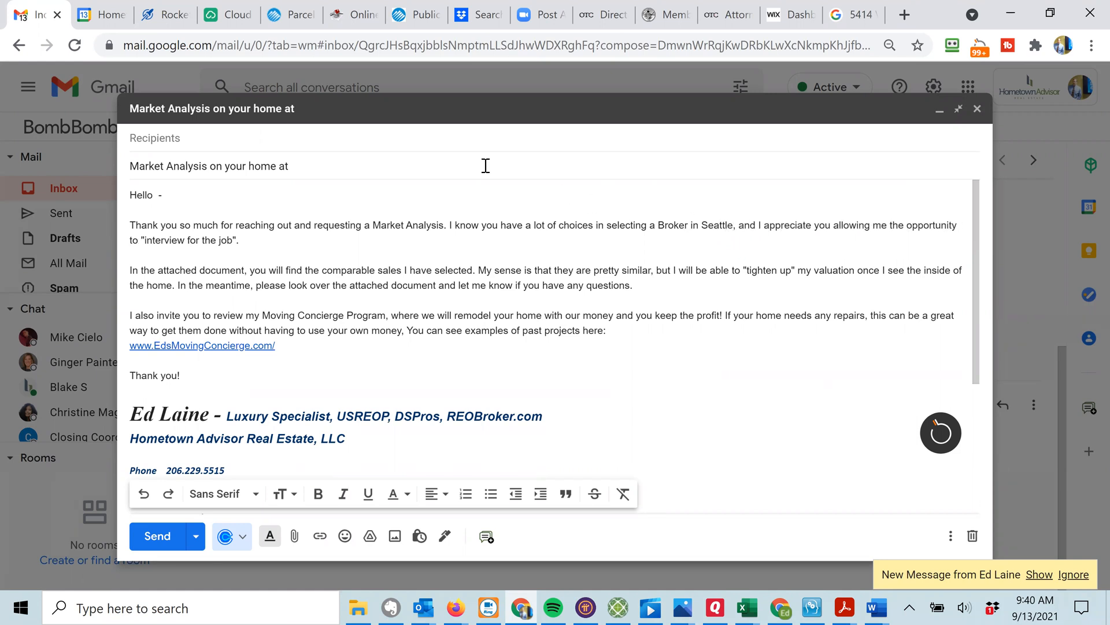
left_click(432, 163)
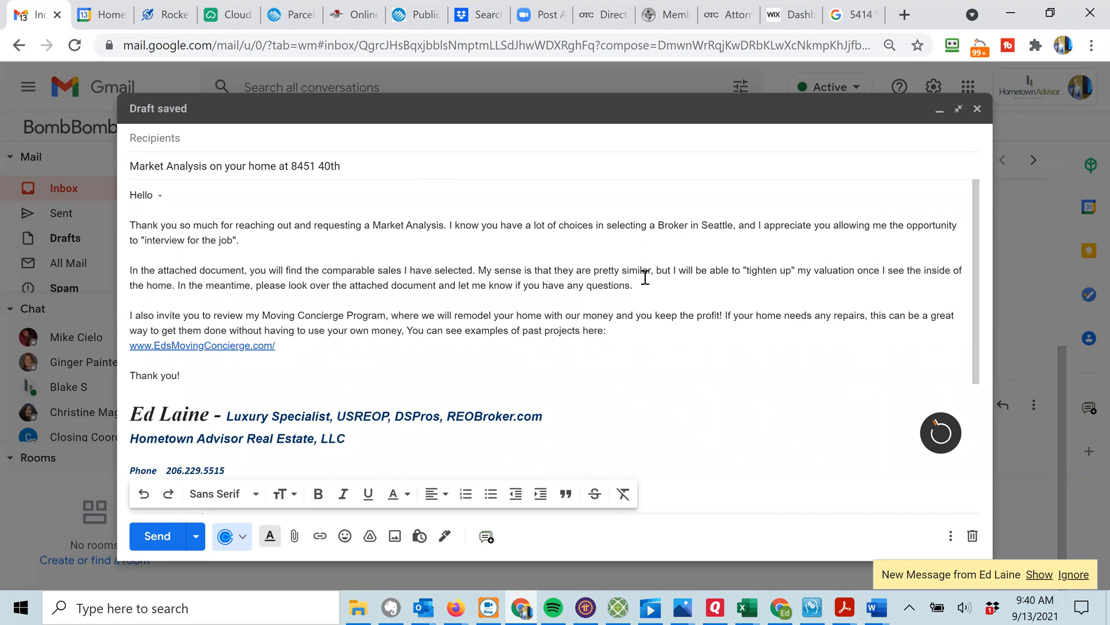
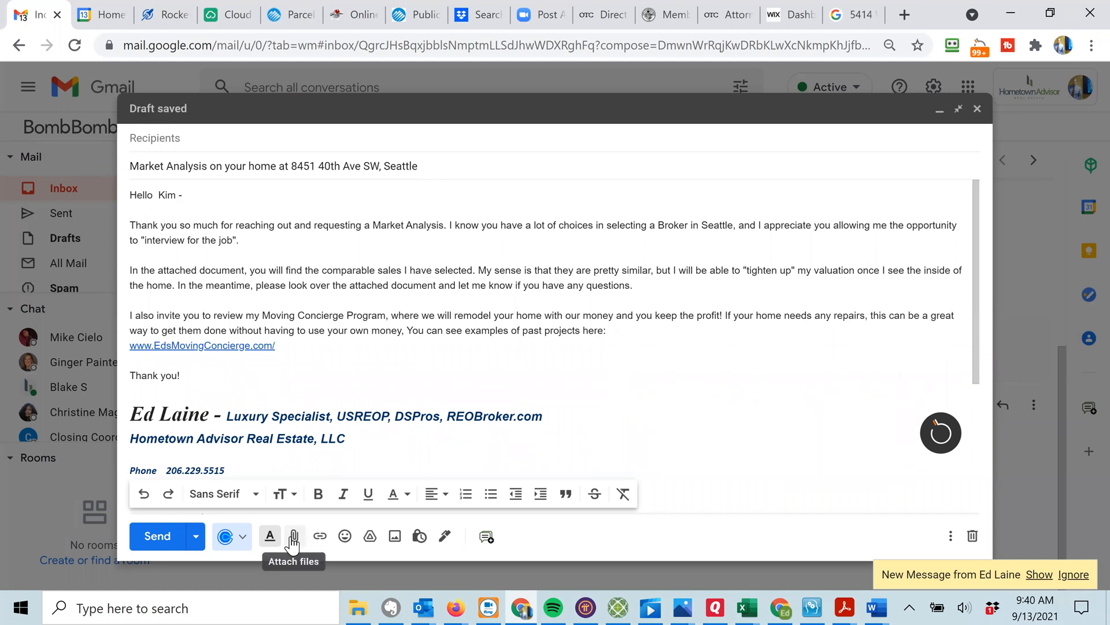
mouse_move(457, 604)
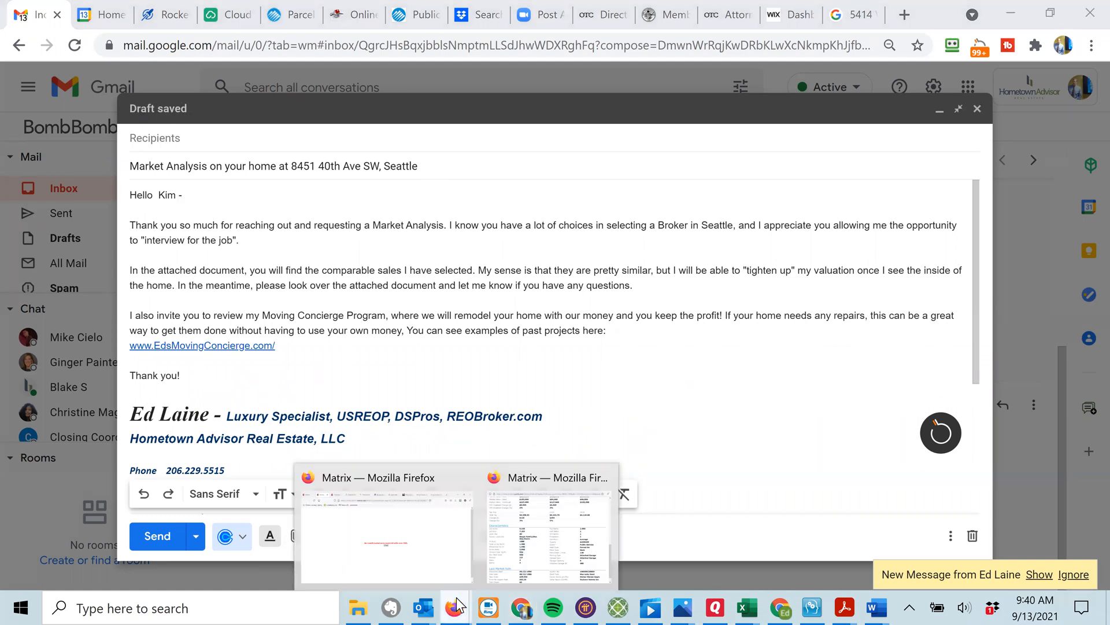
left_click(408, 513)
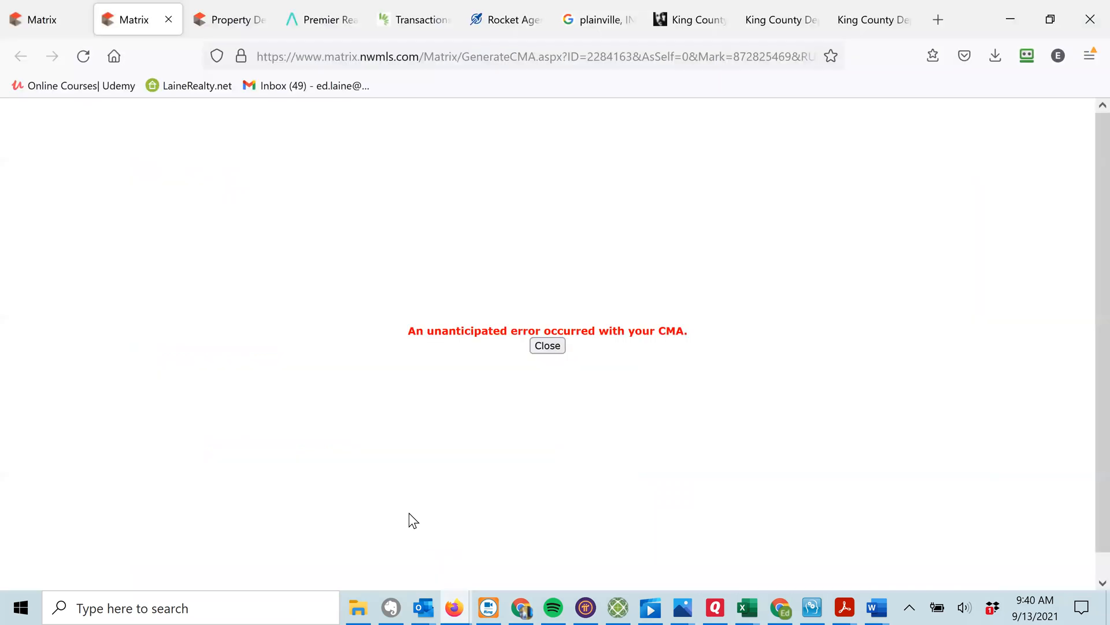
left_click(547, 346)
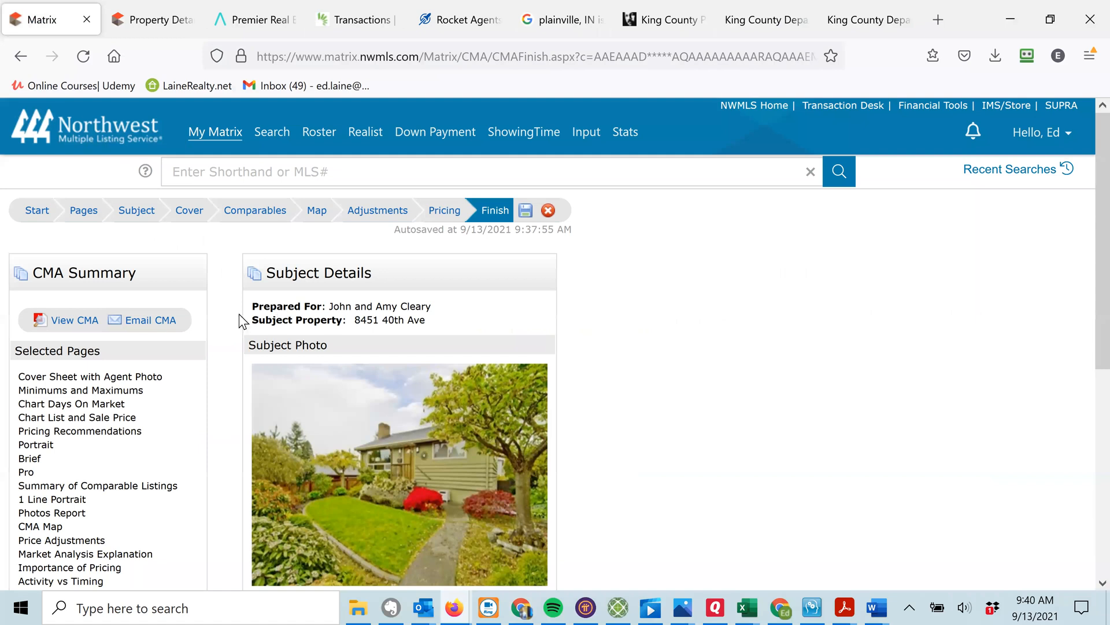
left_click(67, 321)
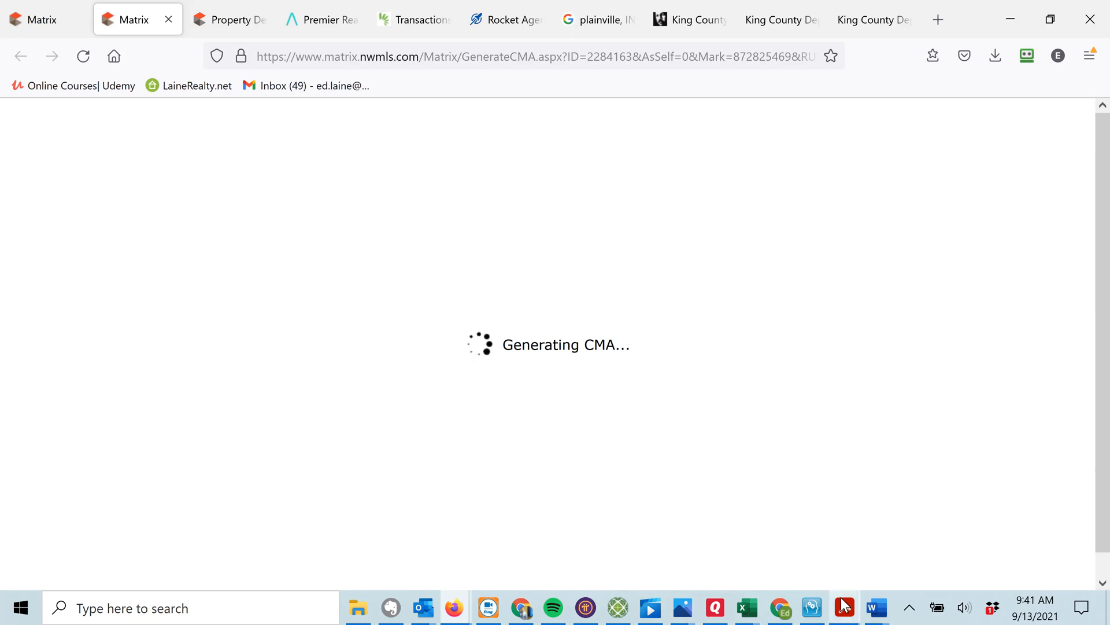
mouse_move(844, 607)
left_click(969, 544)
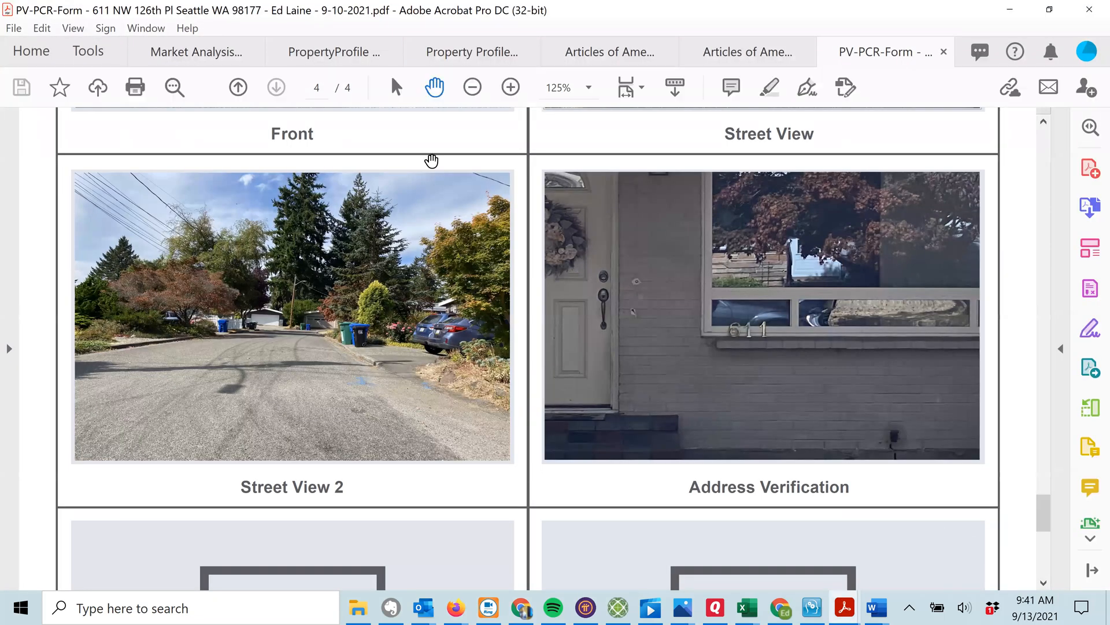
Save a reduced-file-size copy of the PV-PCR-Form PDF to the PCRs folder, with 'Sm' appended to its name.
left_click(13, 28)
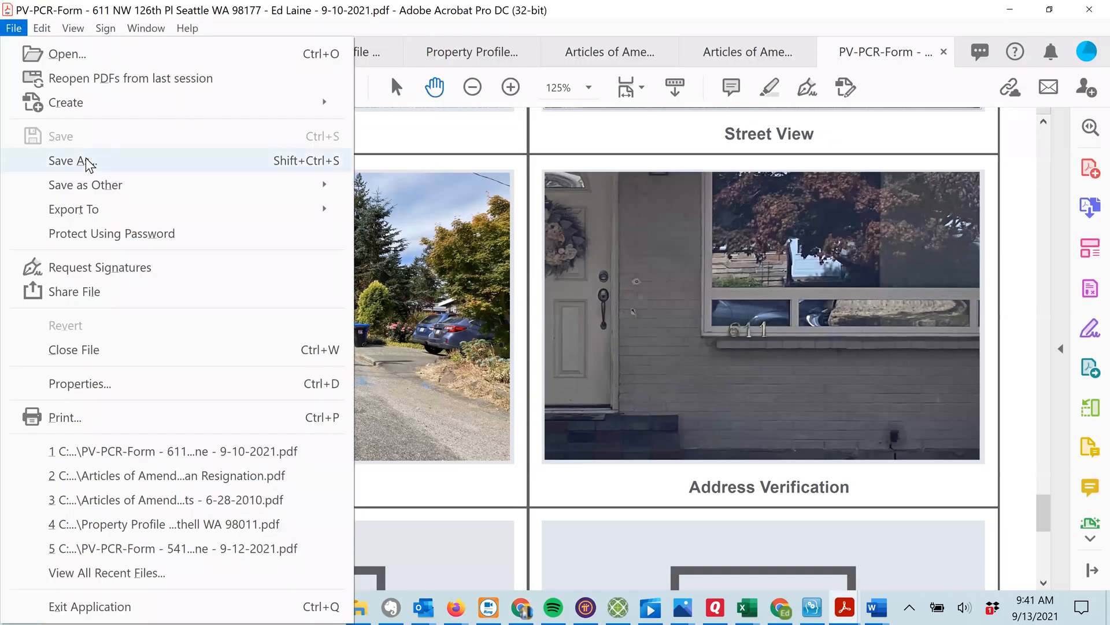
left_click(82, 163)
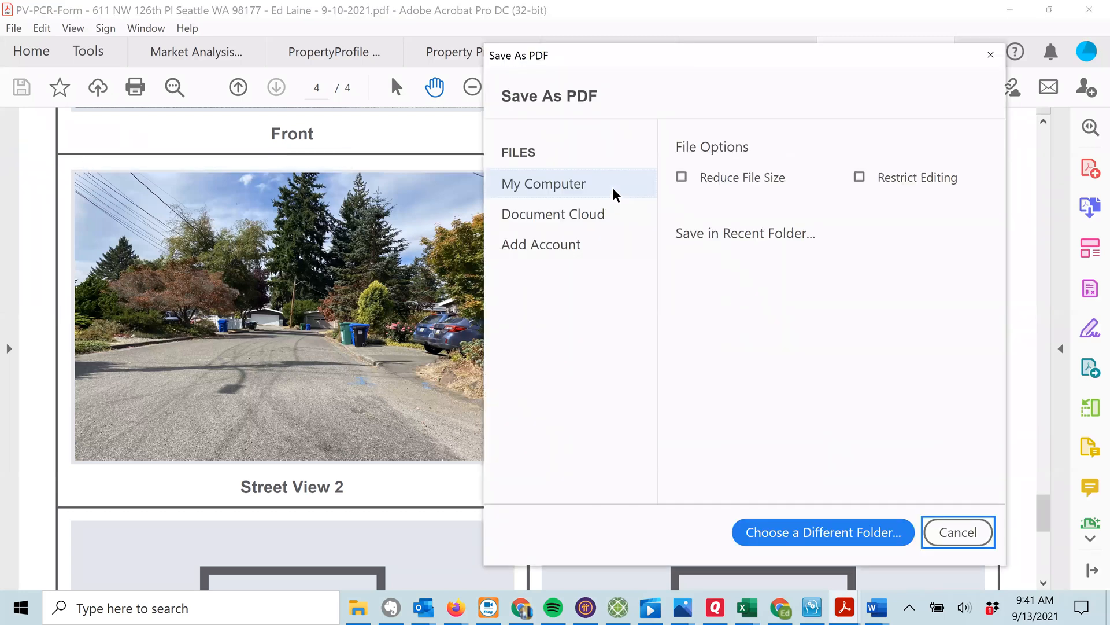
left_click(739, 180)
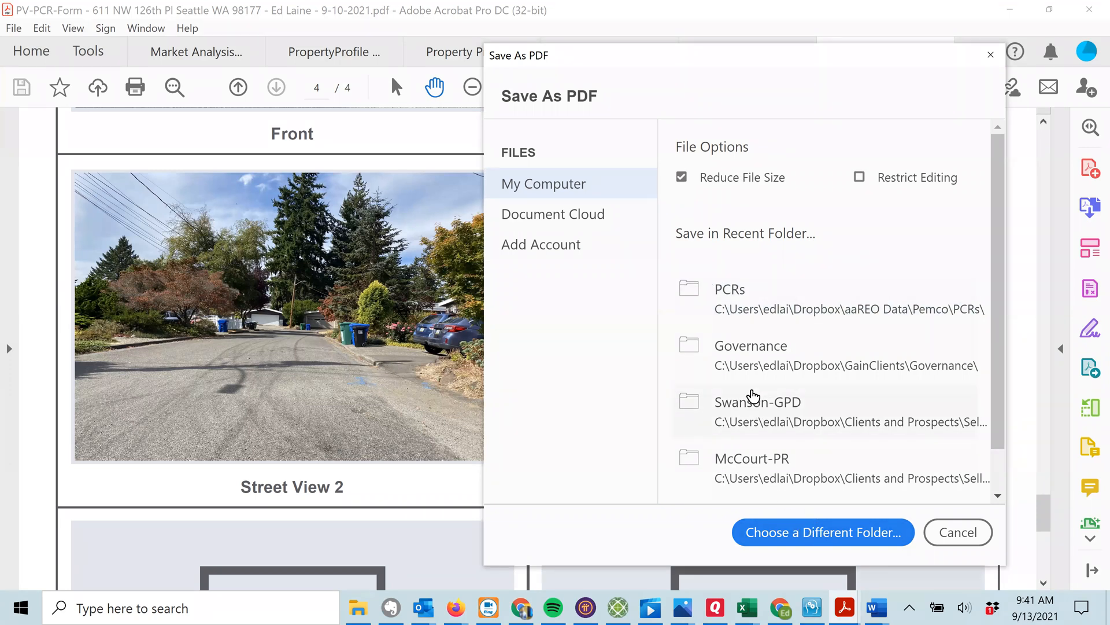
left_click(763, 299)
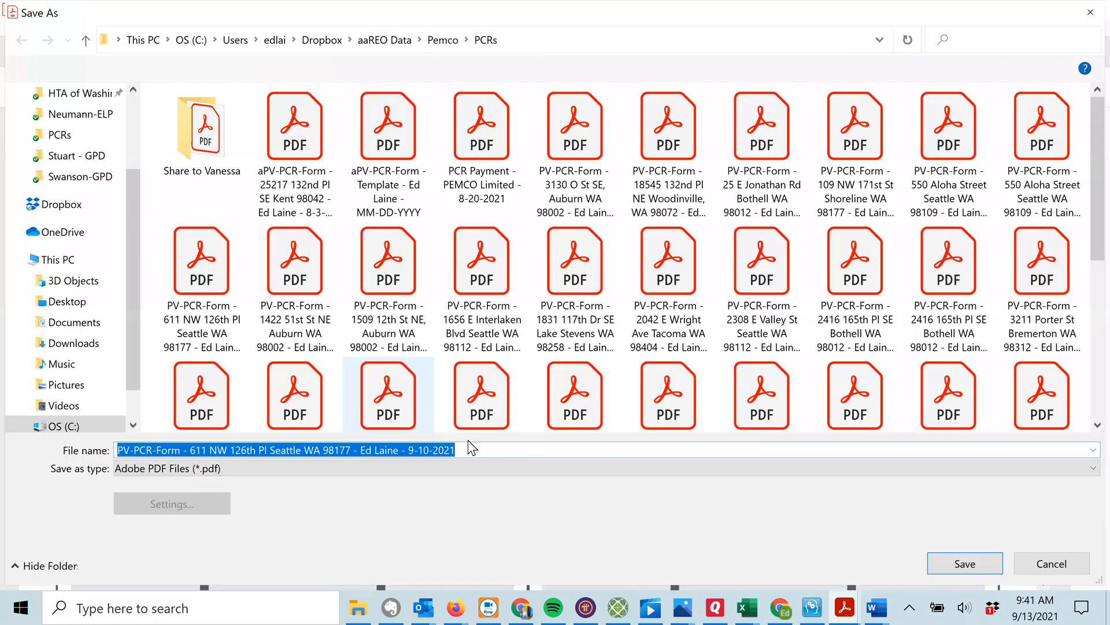
left_click(473, 453)
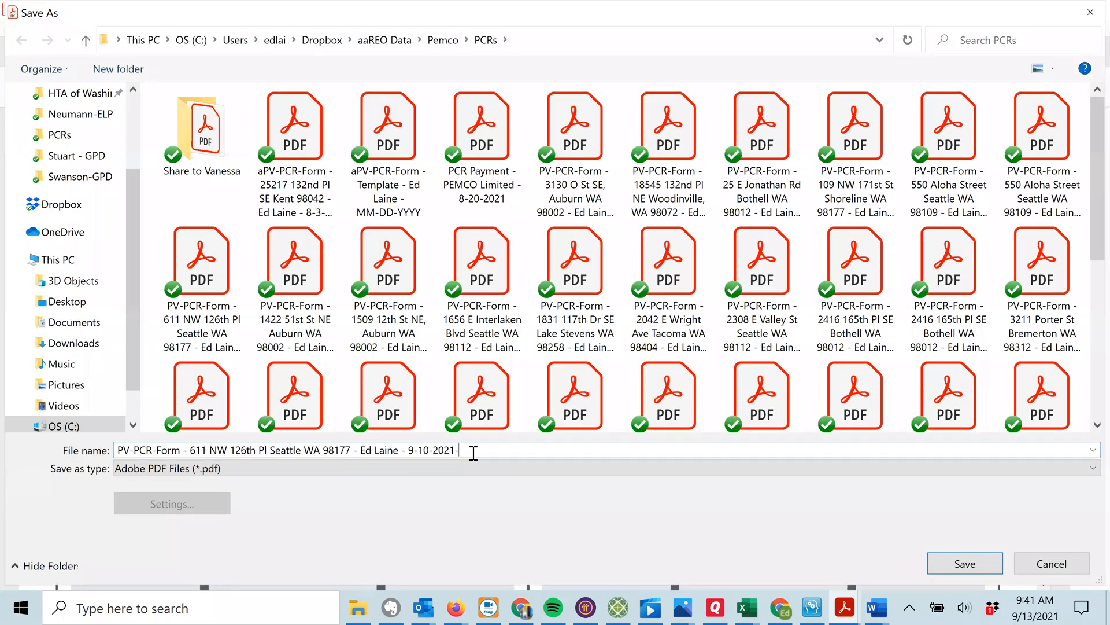
type("Sm")
left_click(961, 565)
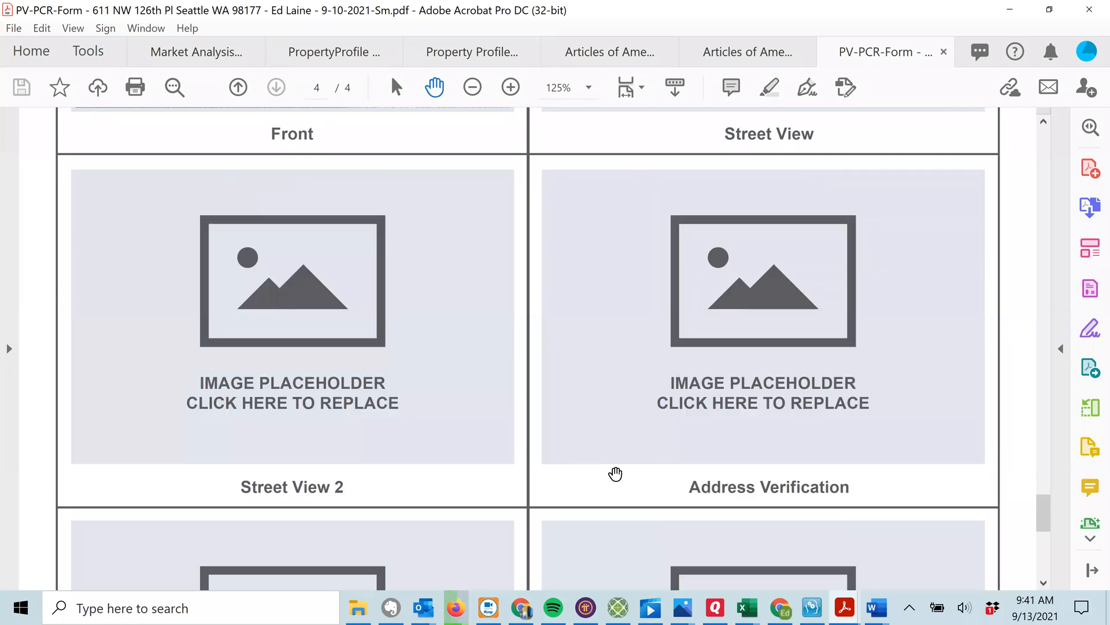
left_click(1007, 10)
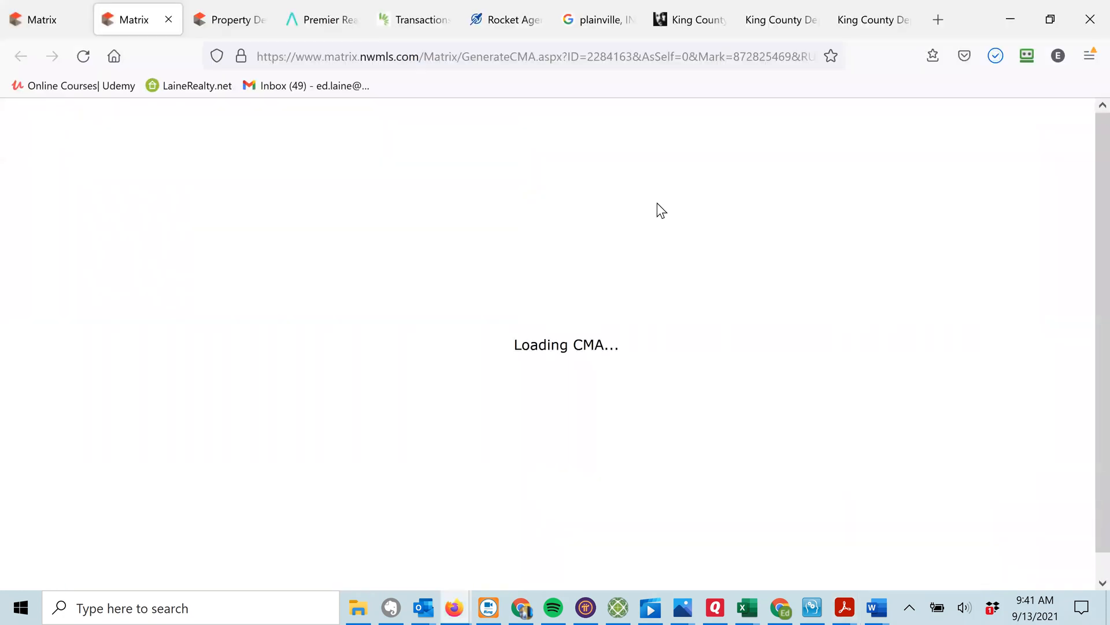
Open Report2699Sep13.pdf from Firefox's downloads list in Acrobat.
left_click(995, 53)
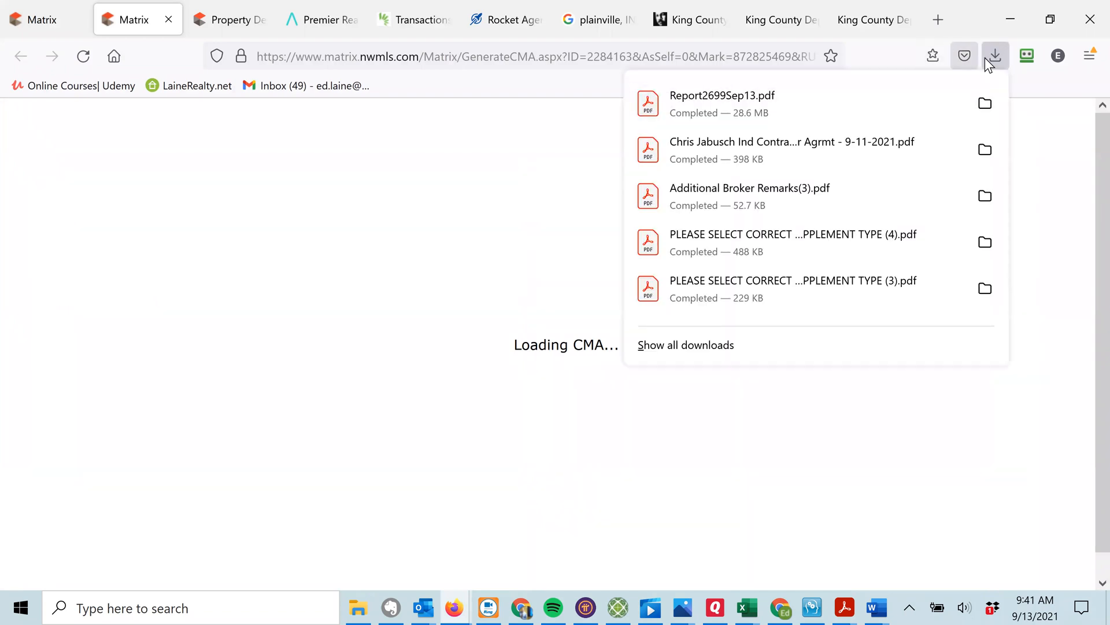
left_click(787, 100)
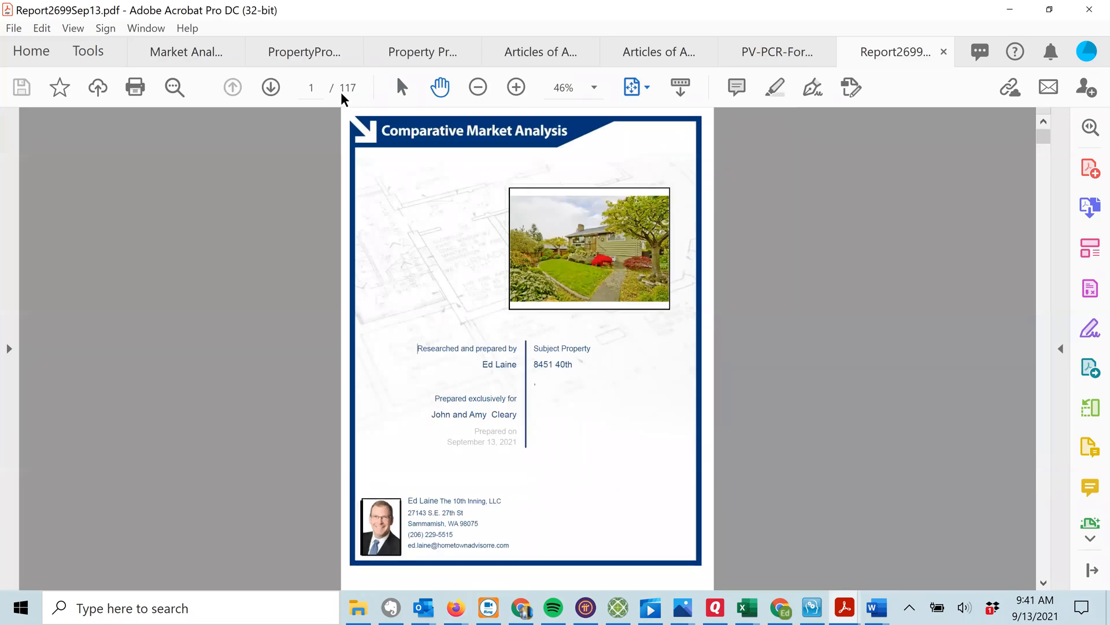
left_click(269, 88)
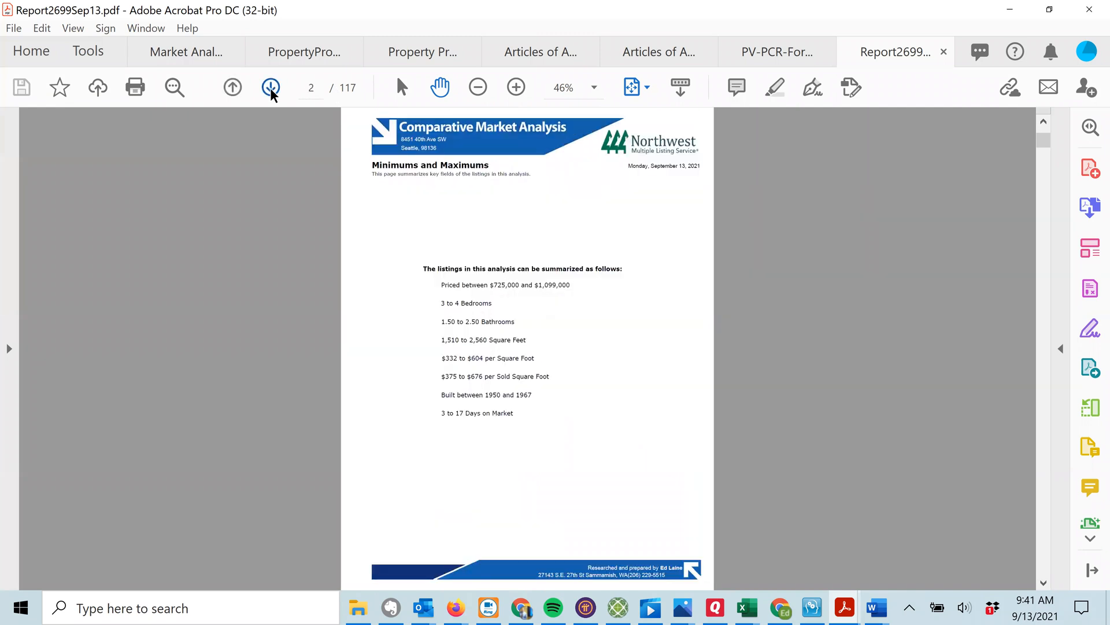
left_click(269, 88)
left_click(269, 88)
left_click(270, 88)
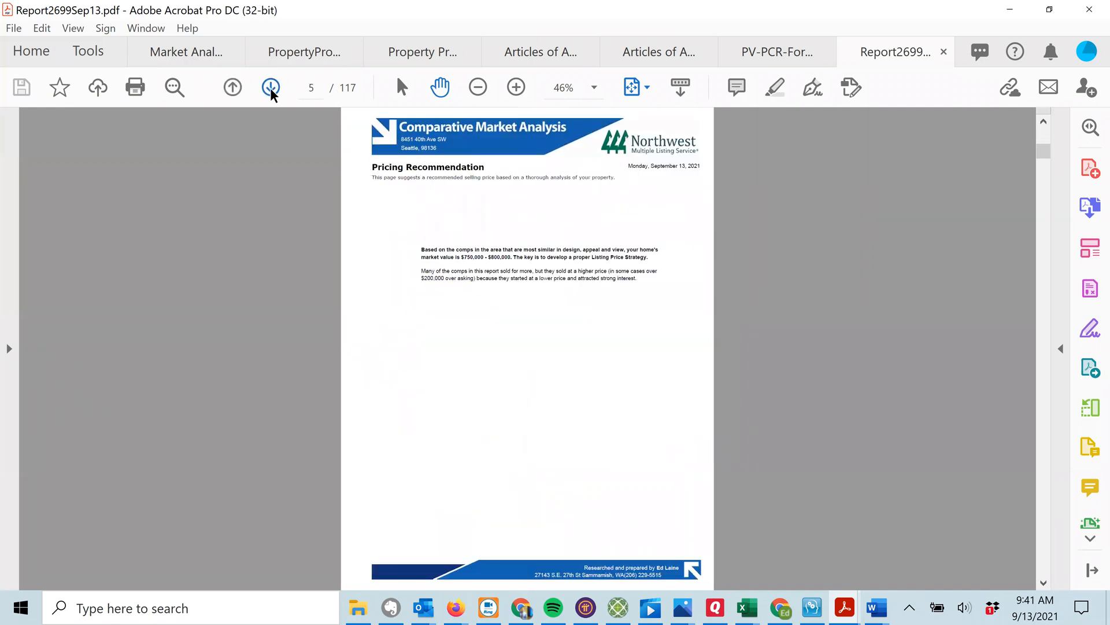
left_click(232, 87)
left_click(232, 87)
left_click(232, 87)
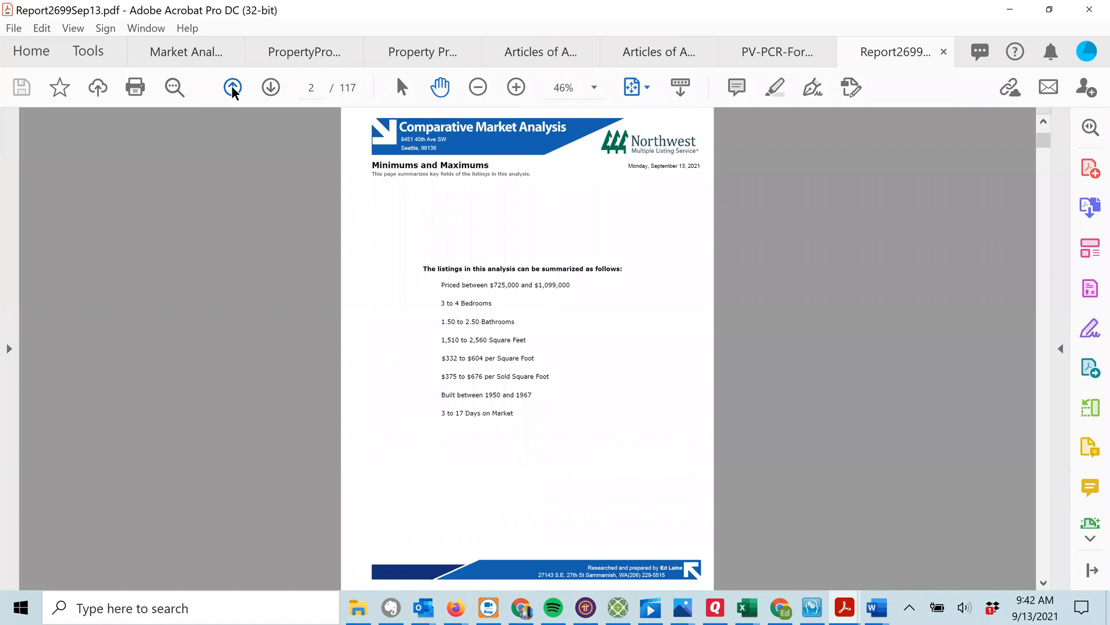
left_click(232, 86)
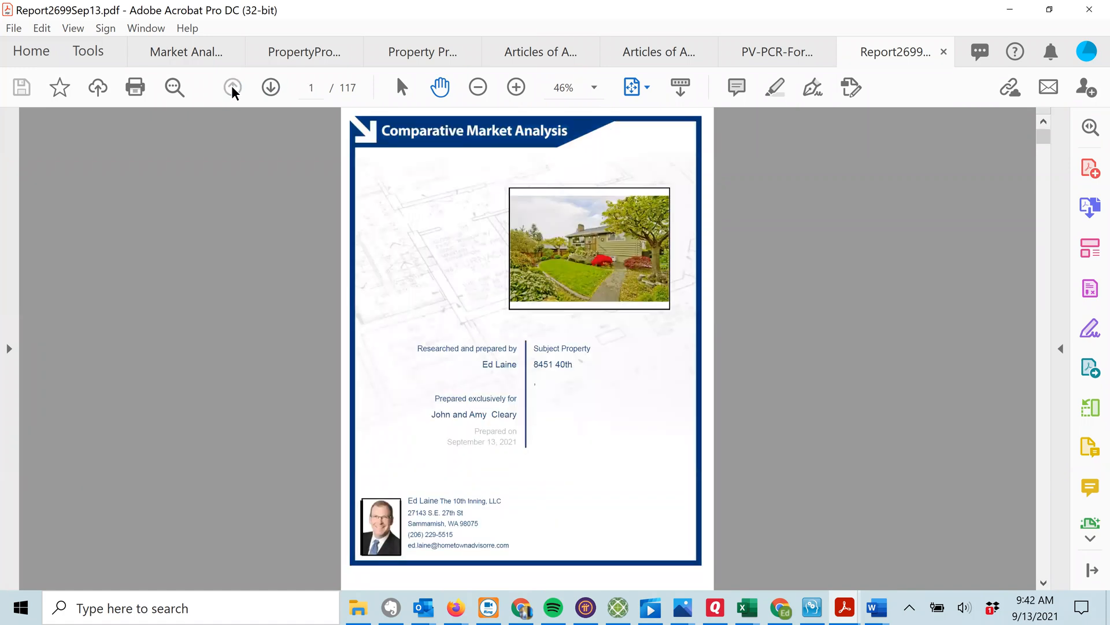